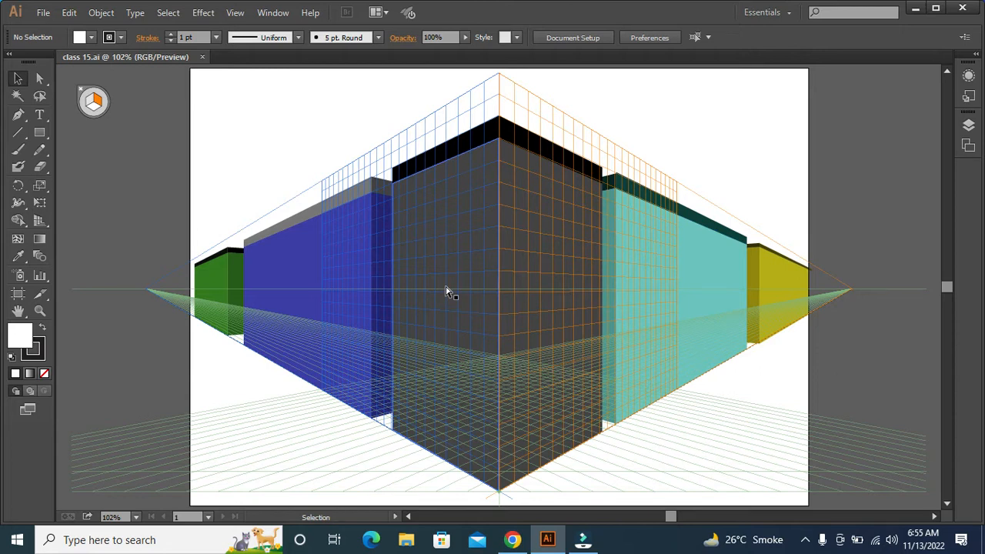
# Draw a tall white rectangle as a door on the dark building's right face, following the right perspective grid down to the ground line
pyautogui.hotkey('ctrl', '=')
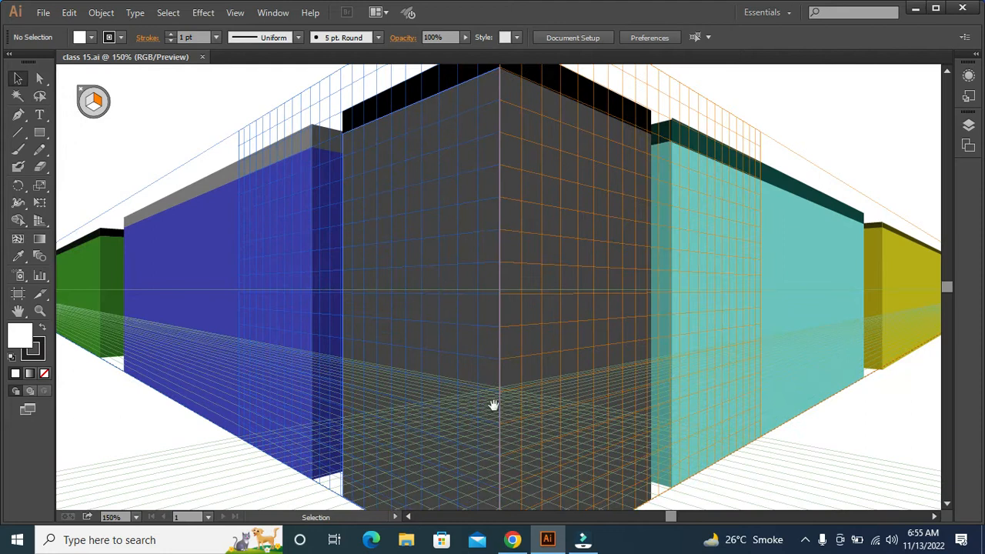
pyautogui.moveTo(494, 406); pyautogui.dragTo(524, 291)
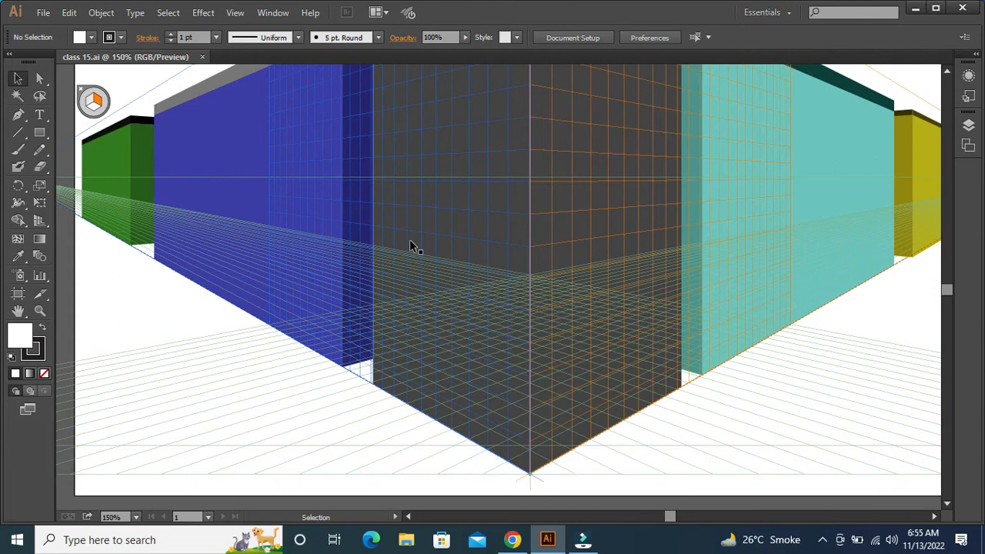
pyautogui.moveTo(470, 243); pyautogui.dragTo(470, 334)
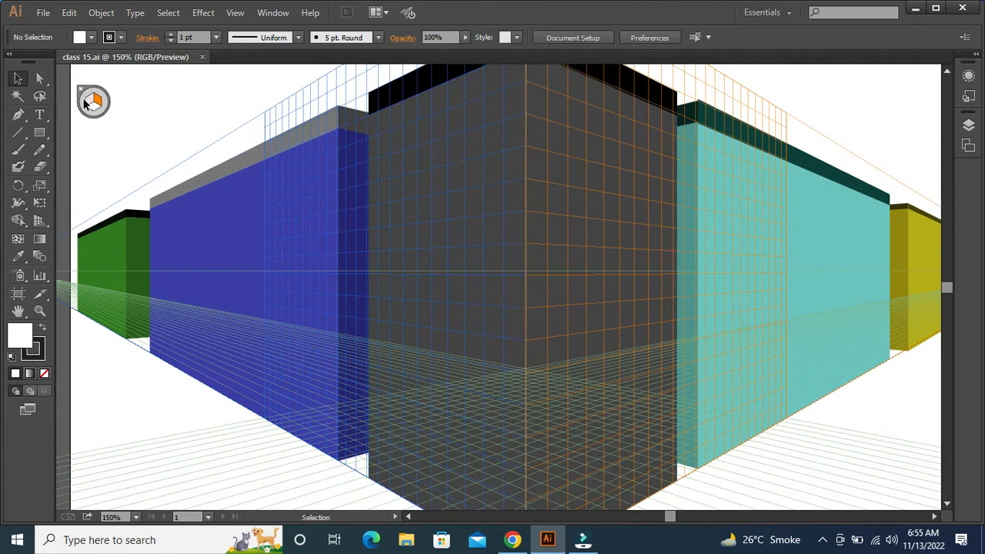
pyautogui.click(43, 134)
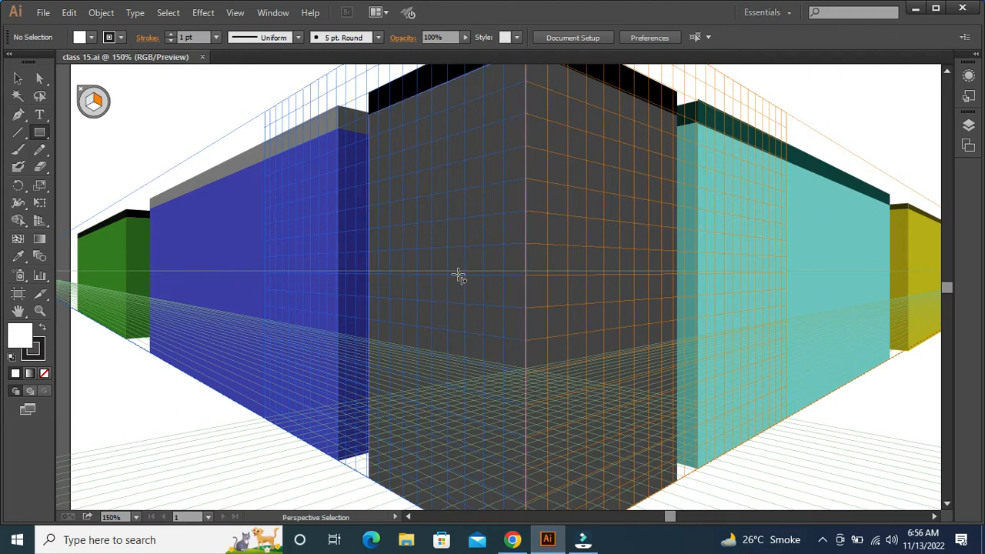
pyautogui.hotkey('ctrl', '-')
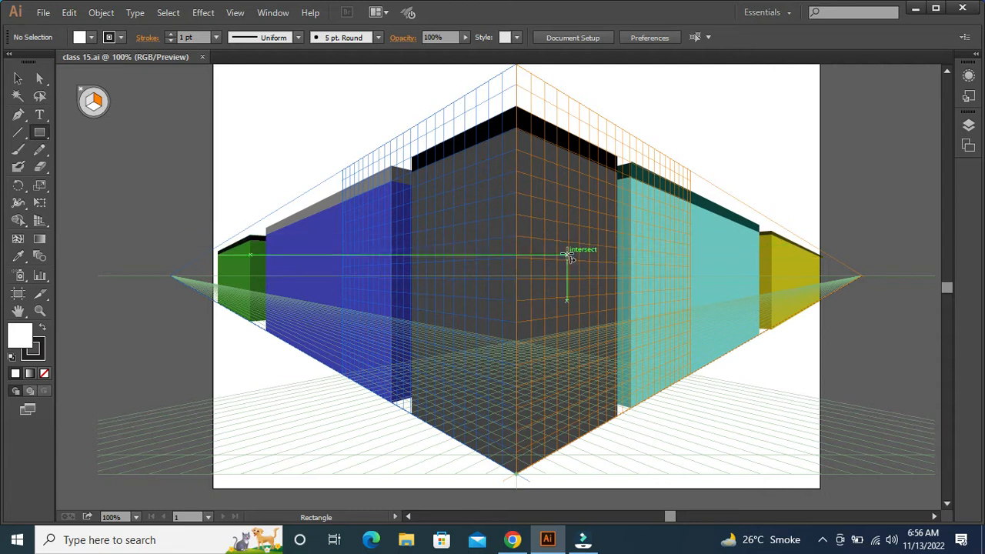
pyautogui.click(42, 133)
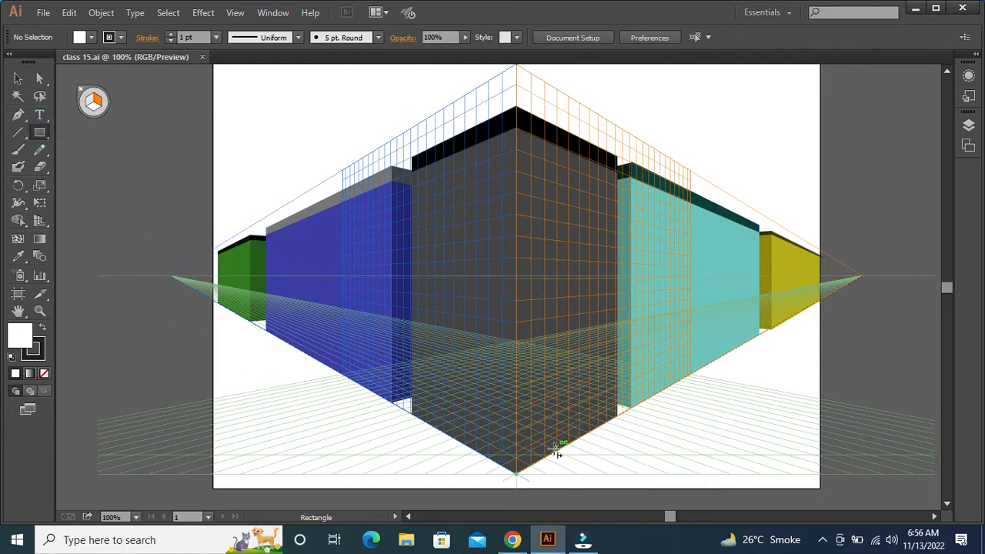
pyautogui.moveTo(545, 239); pyautogui.dragTo(590, 438)
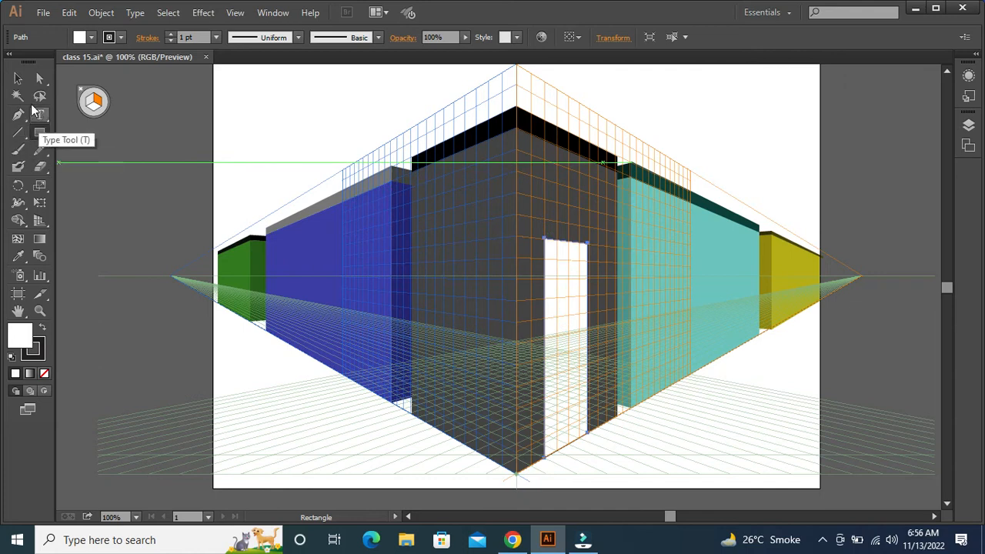
# Round the door's two top corners to 0.42 in so that it forms an arch
pyautogui.click(40, 78)
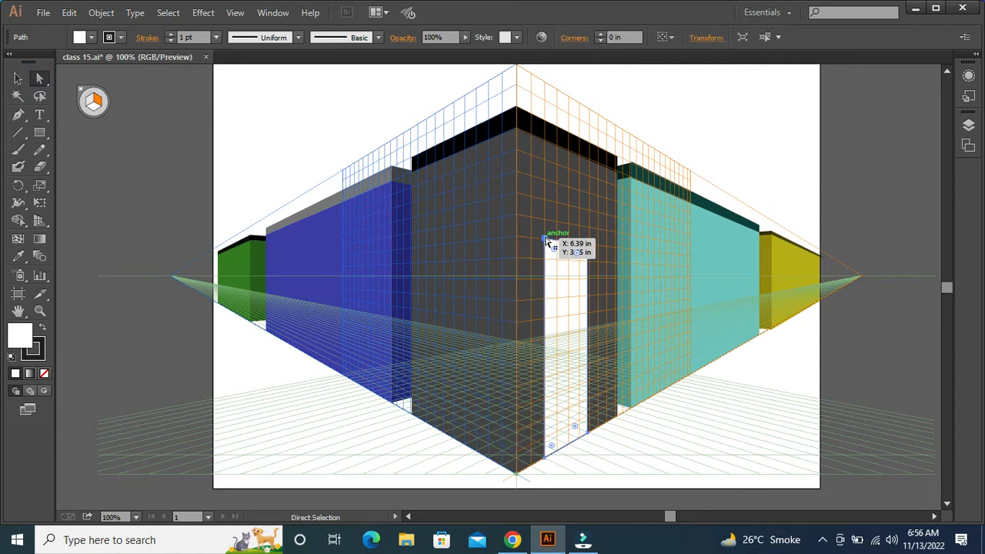
pyautogui.click(547, 241)
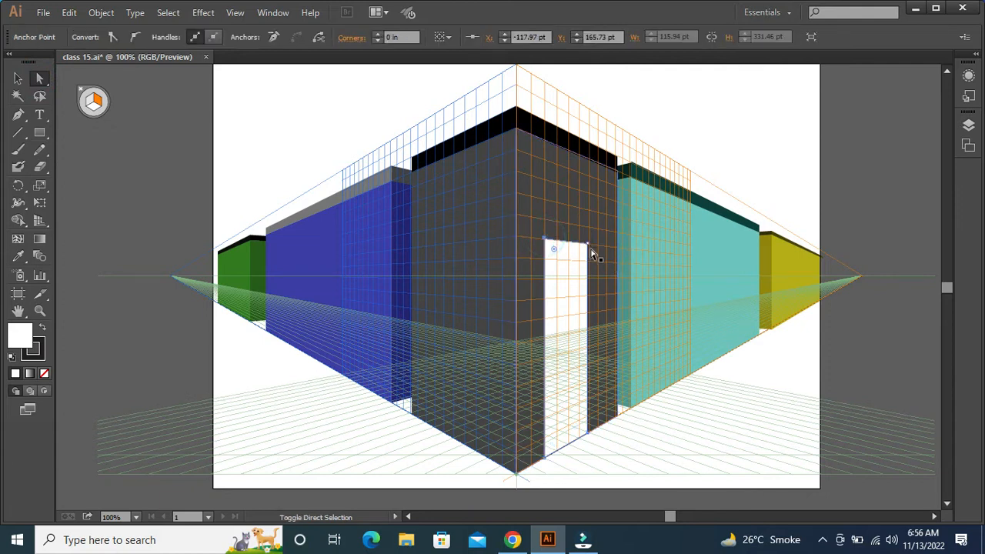
pyautogui.keyDown('shift'); pyautogui.click(587, 242); pyautogui.keyUp('shift')
pyautogui.moveTo(580, 254); pyautogui.dragTo(579, 309)
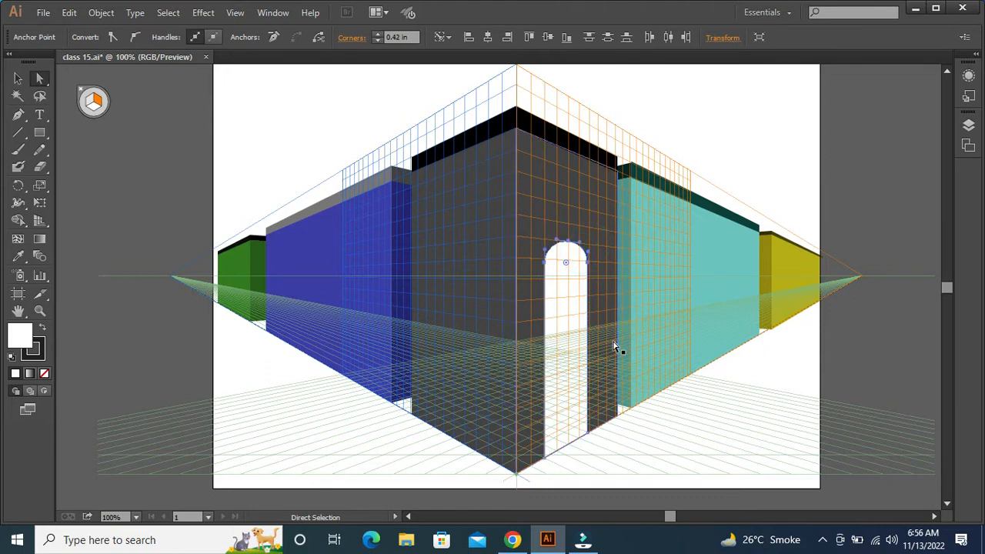
# Widen the arched door slightly toward the teal building
pyautogui.press('v')
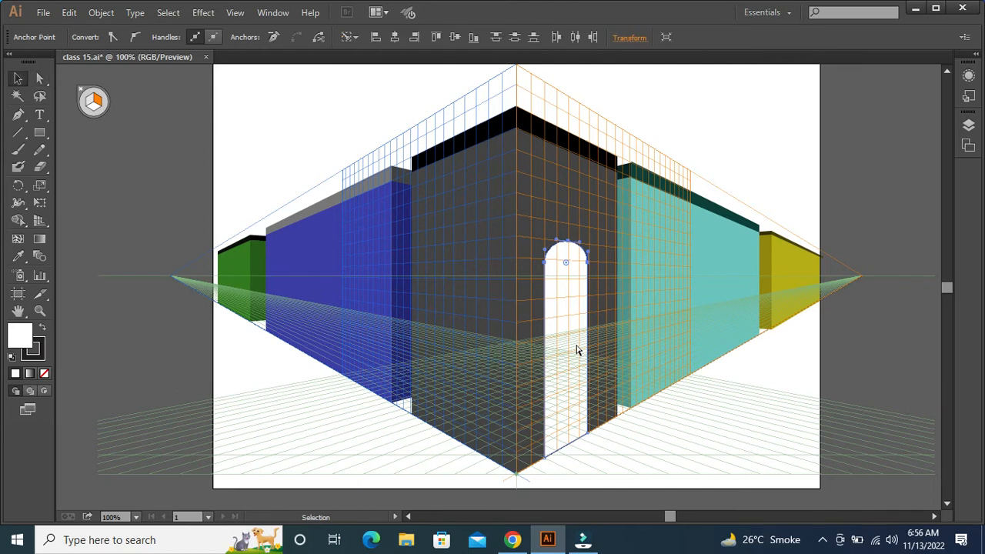
pyautogui.moveTo(587, 351); pyautogui.dragTo(597, 352)
pyautogui.click(791, 420)
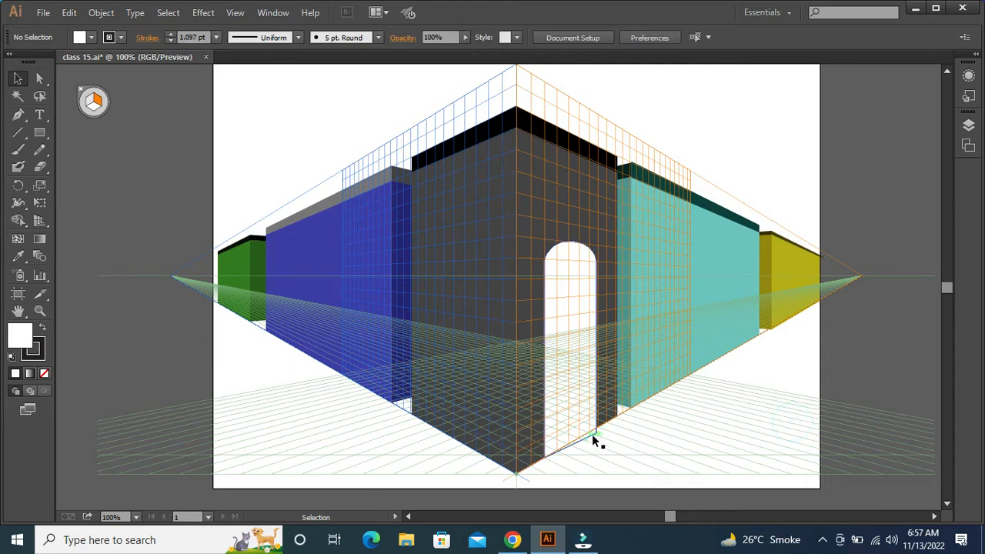
# Shorten the door from its lower edge until its outer bottom corner meets the building's base line
pyautogui.hotkey('ctrl', '+')
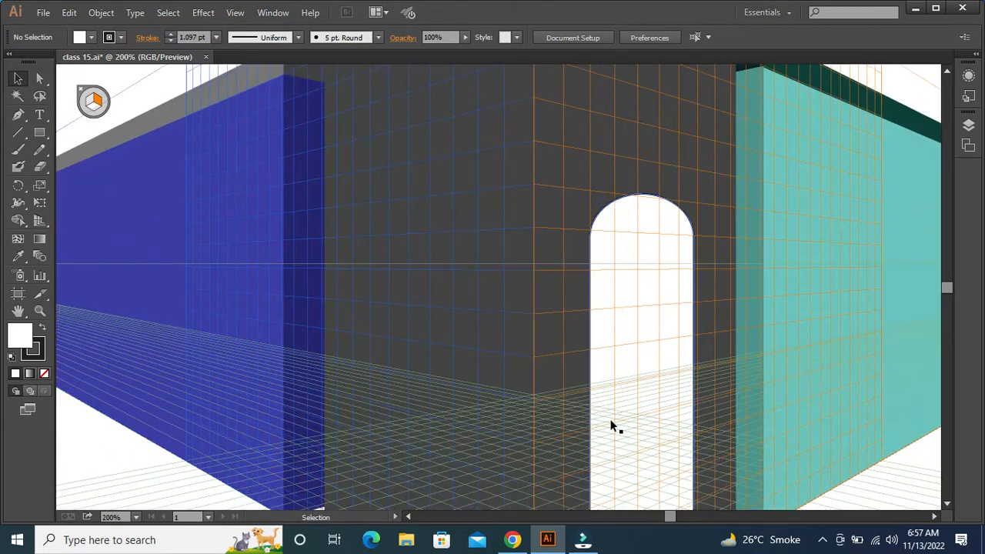
pyautogui.hotkey('ctrl', '+')
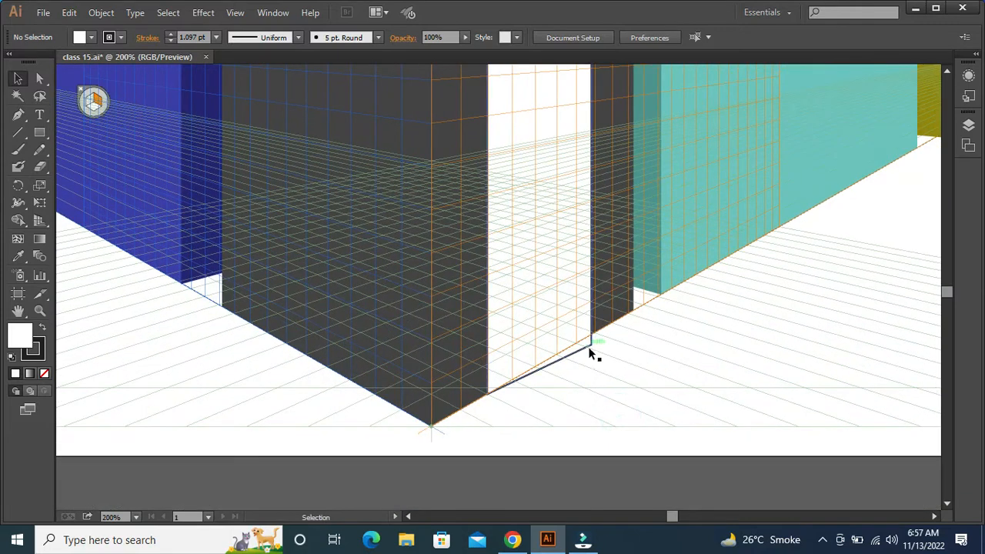
pyautogui.click(589, 348)
pyautogui.moveTo(591, 394); pyautogui.dragTo(591, 382)
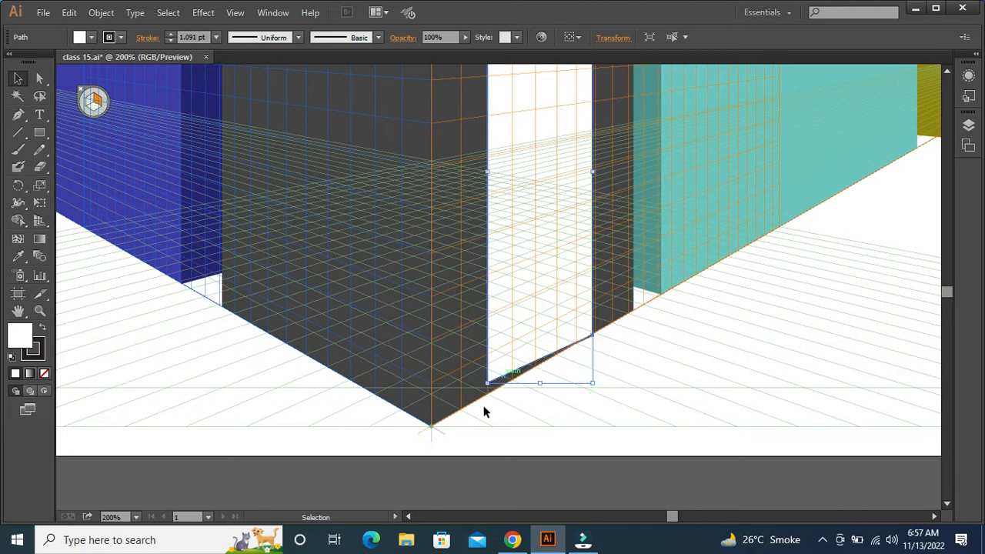
# Move the door's inner bottom anchor point down onto the building's base line so the lower edge follows the perspective
pyautogui.press('a')
pyautogui.click(500, 415)
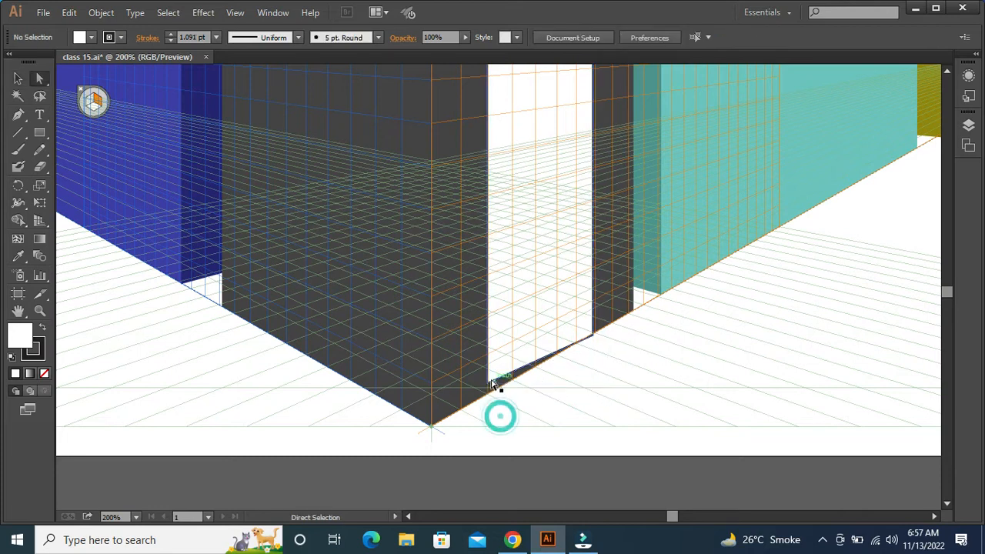
pyautogui.click(487, 386)
pyautogui.moveTo(488, 389); pyautogui.dragTo(488, 394)
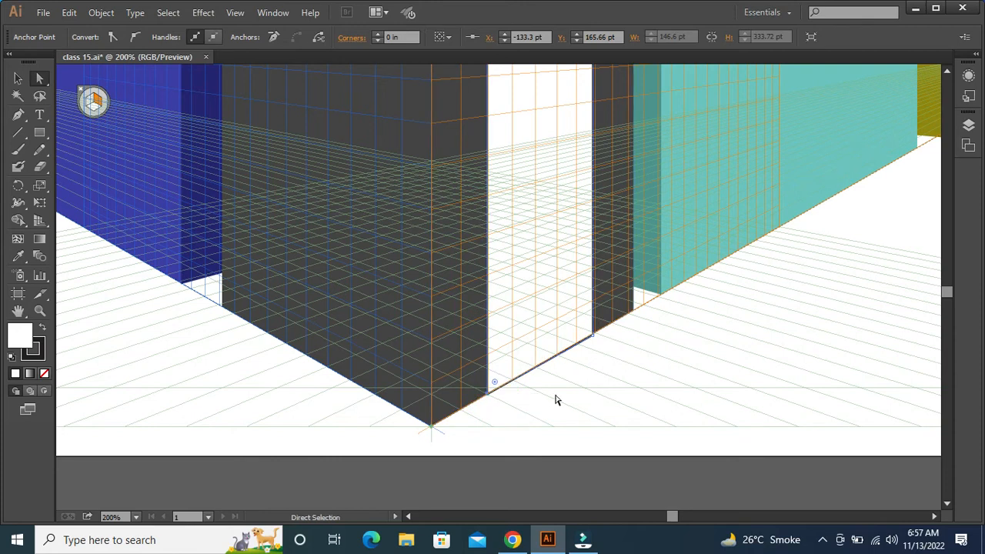
pyautogui.press('v')
pyautogui.hotkey('ctrl', '-')
pyautogui.hotkey('ctrl', '-')
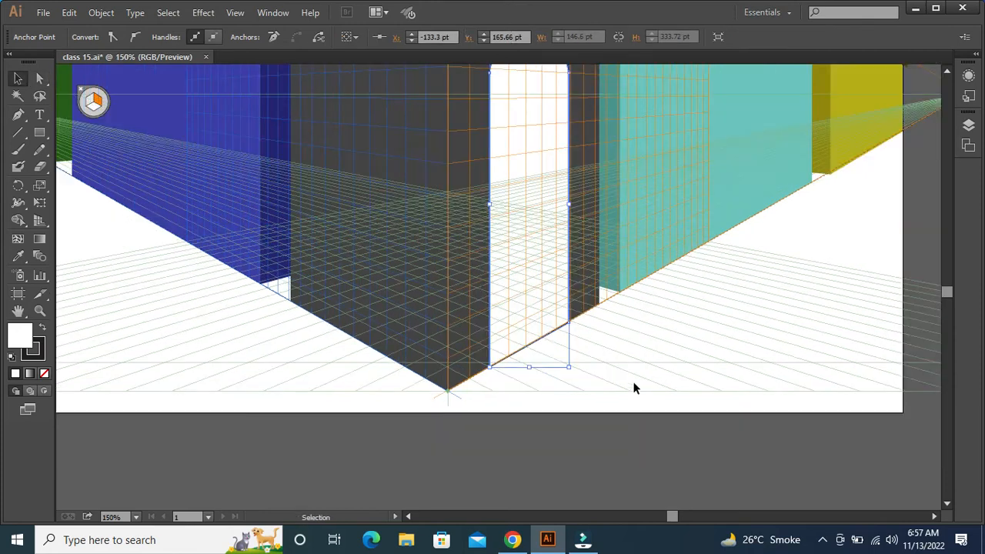
# Remove the stroke from the arched door
pyautogui.moveTo(622, 275); pyautogui.dragTo(665, 411)
pyautogui.click(548, 330)
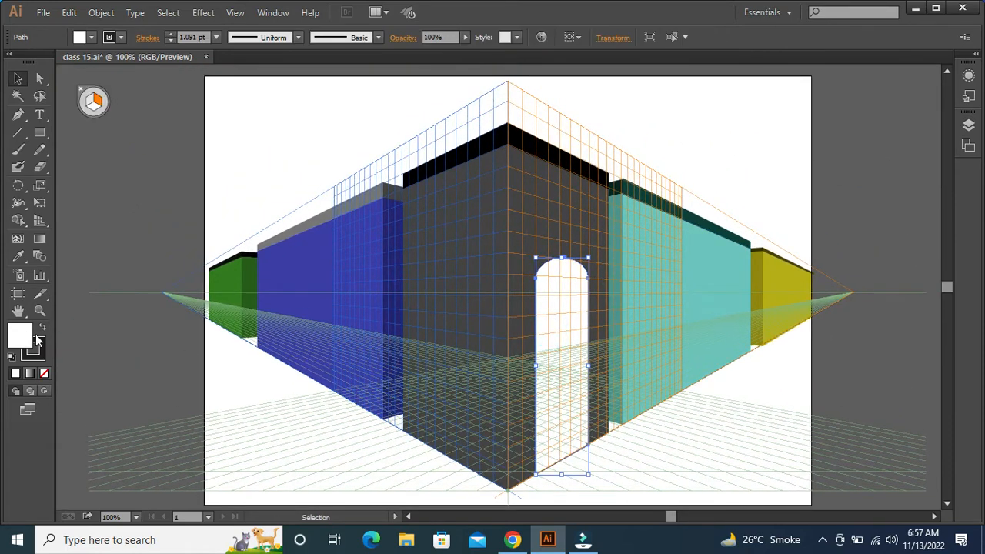
pyautogui.click(40, 343)
pyautogui.click(44, 373)
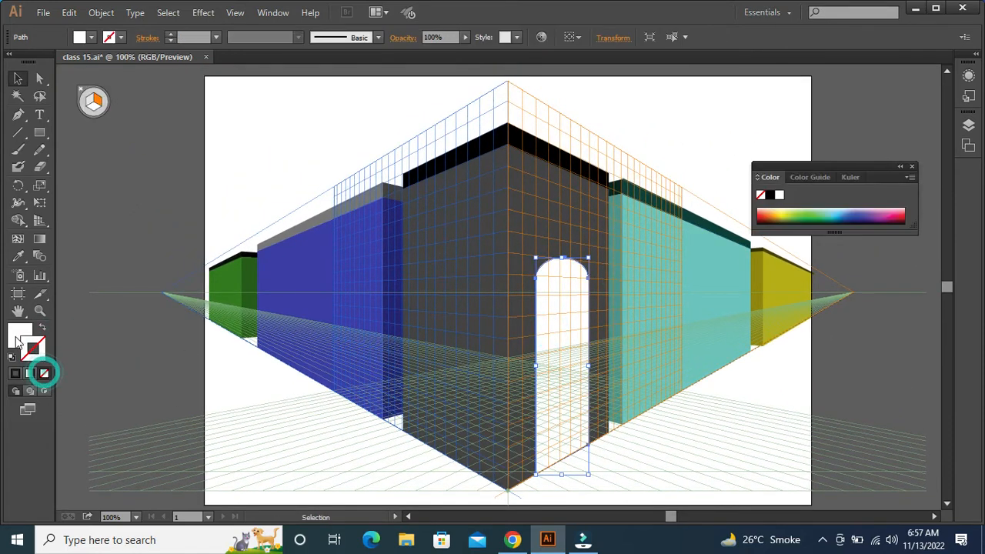
# Fill the arched door with a medium gray
pyautogui.doubleClick(17, 342)
pyautogui.moveTo(445, 271)
pyautogui.mouseDown()
pyautogui.moveTo(416, 277)
pyautogui.moveTo(392, 254)
pyautogui.mouseUp()
pyautogui.click(748, 178)
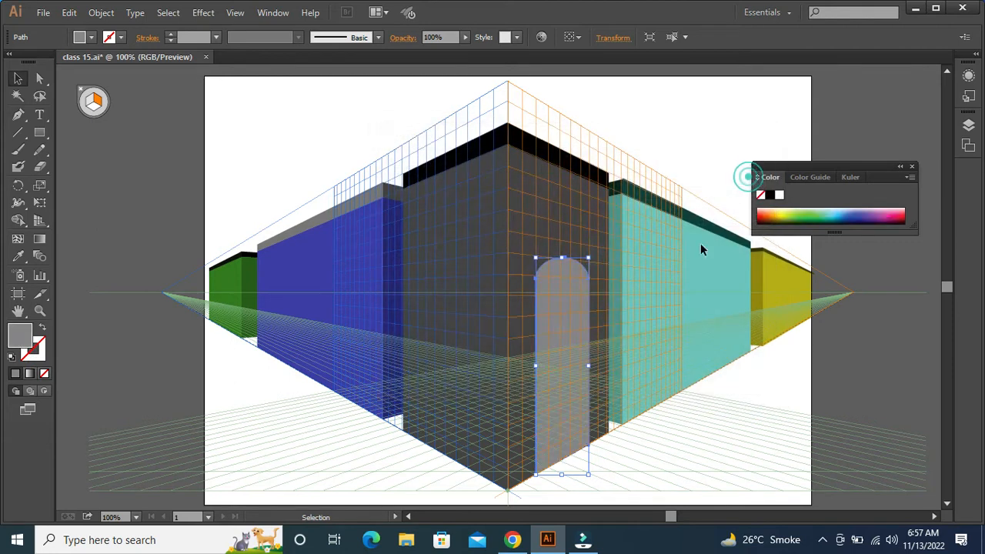
pyautogui.click(669, 393)
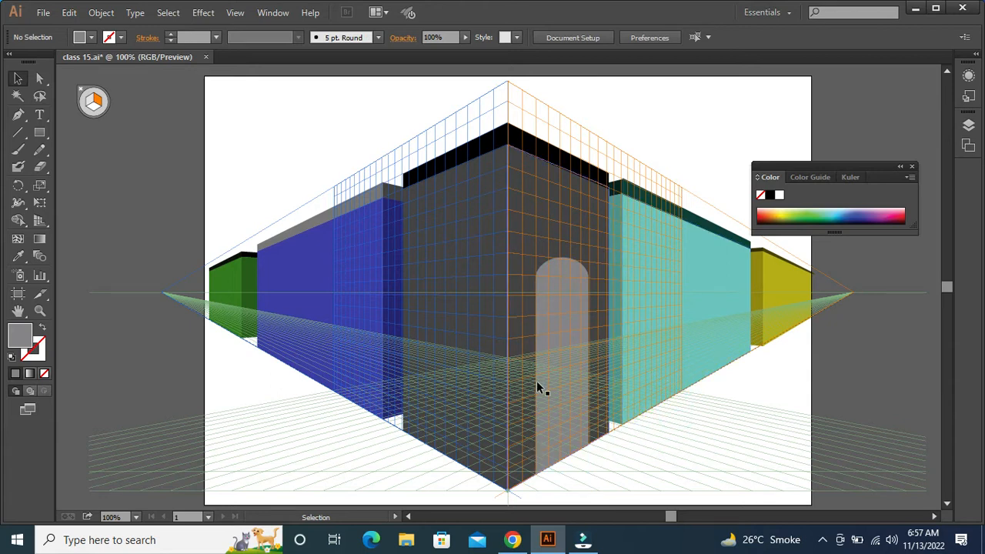
# Choose light purple #ca97e8 as the fill colour without any object selected
pyautogui.doubleClick(17, 338)
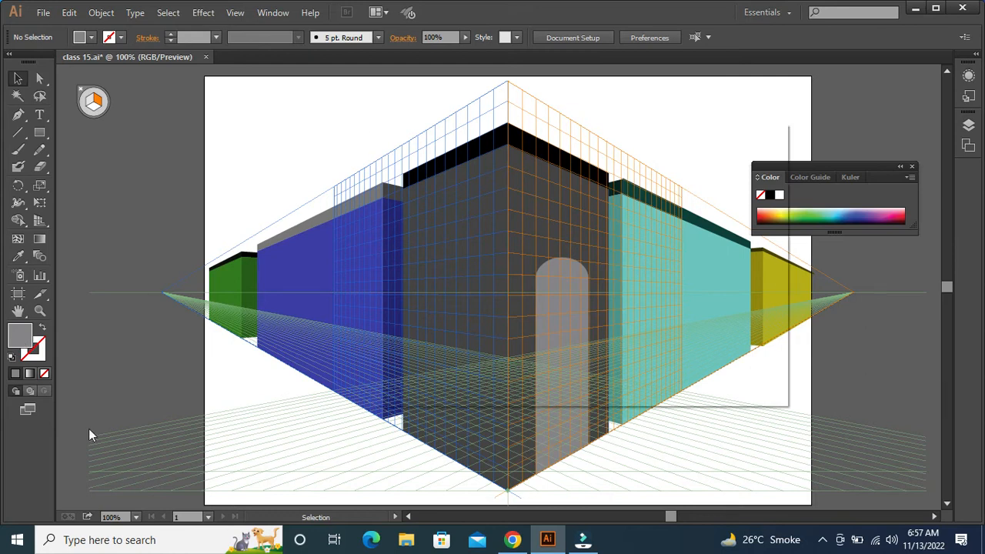
pyautogui.moveTo(432, 202); pyautogui.dragTo(454, 190)
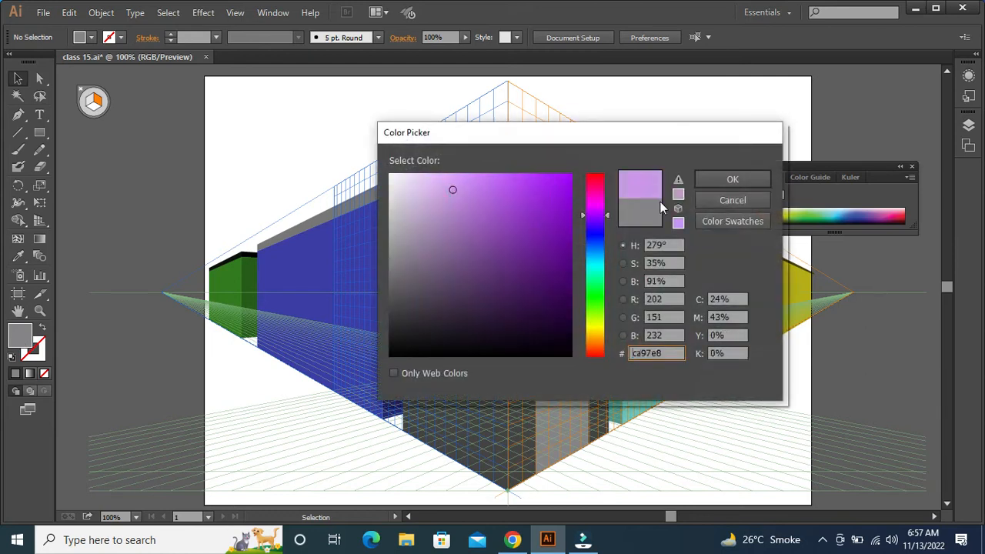
pyautogui.click(705, 179)
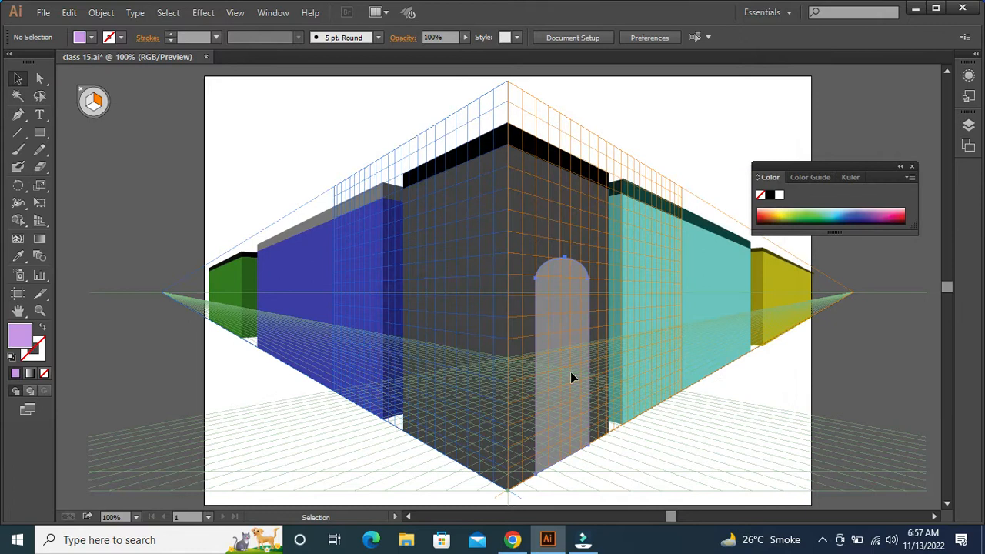
# Fill the arched door with light purple #ce97ef
pyautogui.click(571, 372)
pyautogui.doubleClick(17, 341)
pyautogui.click(458, 183)
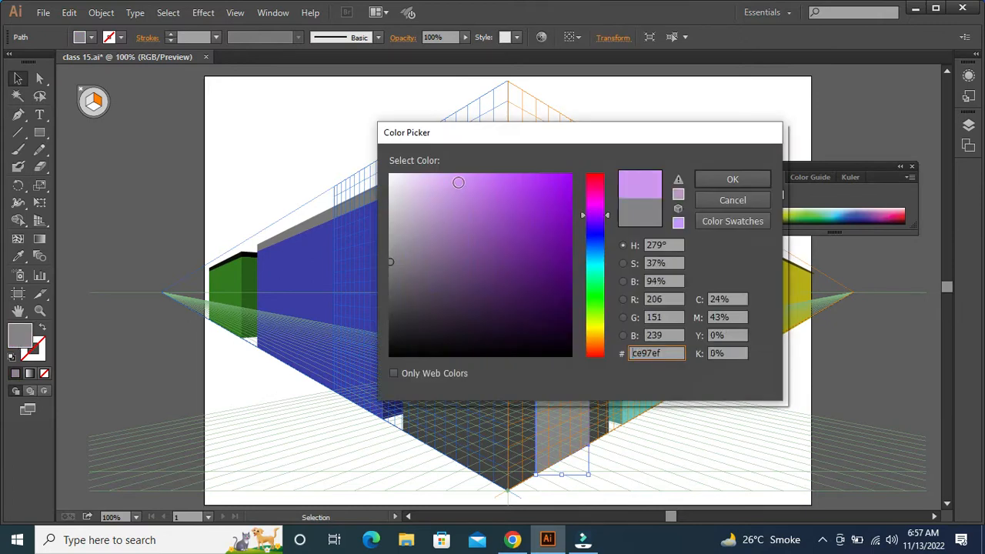
pyautogui.click(731, 178)
pyautogui.click(688, 454)
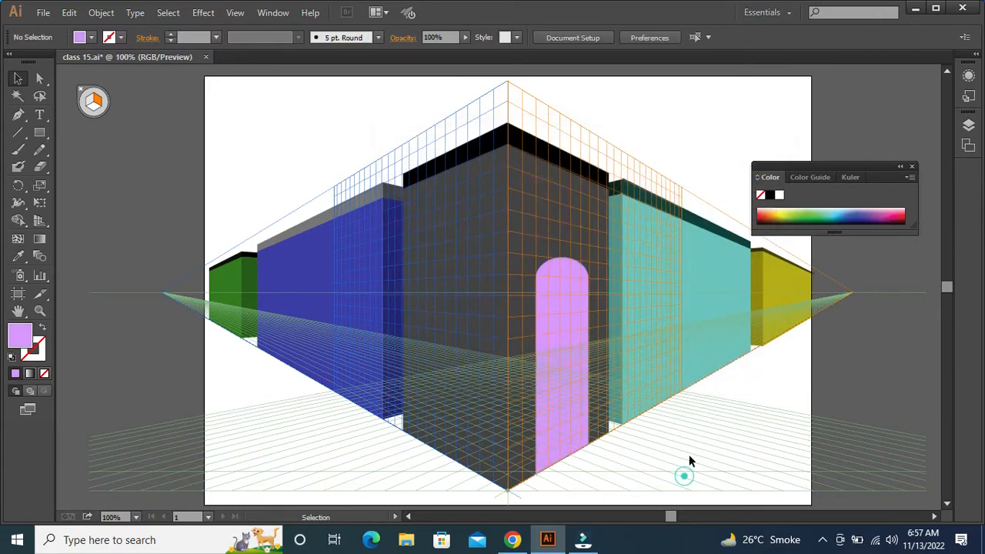
# Change the arched door's fill to a paler, less saturated purple
pyautogui.click(552, 395)
pyautogui.doubleClick(18, 337)
pyautogui.moveTo(461, 180); pyautogui.dragTo(445, 188)
pyautogui.click(735, 180)
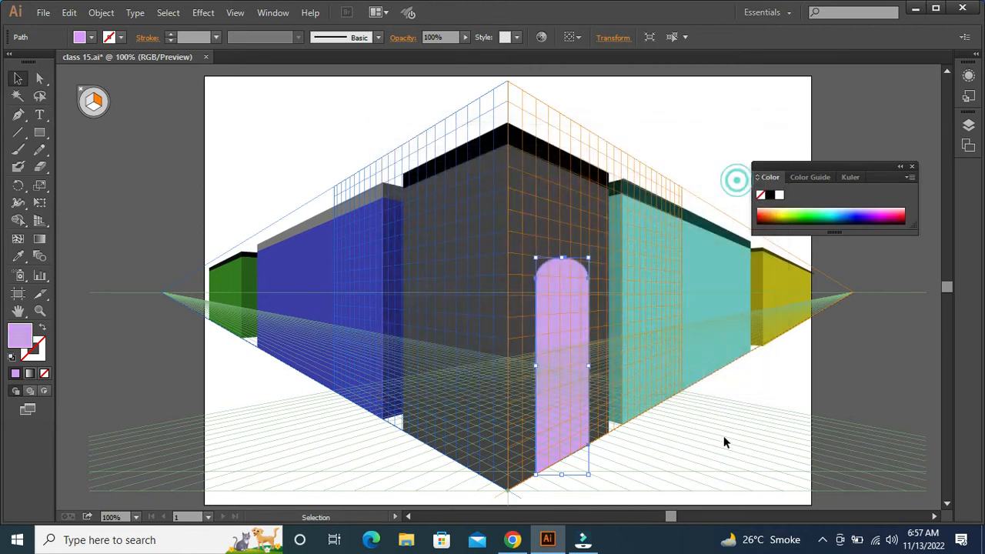
pyautogui.click(726, 457)
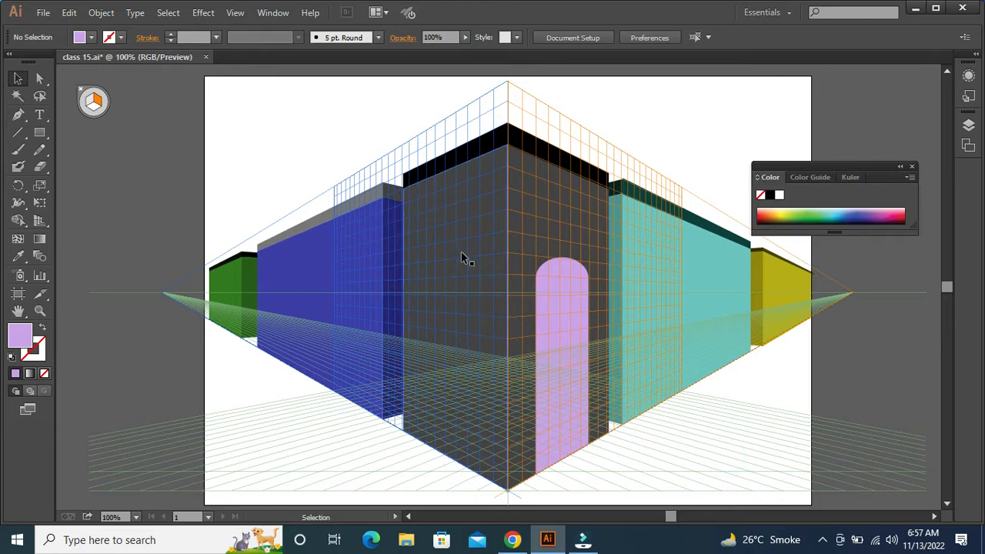
# Draw a wide purple window near the top of the dark building's left face, using the left perspective grid plane
pyautogui.click(39, 132)
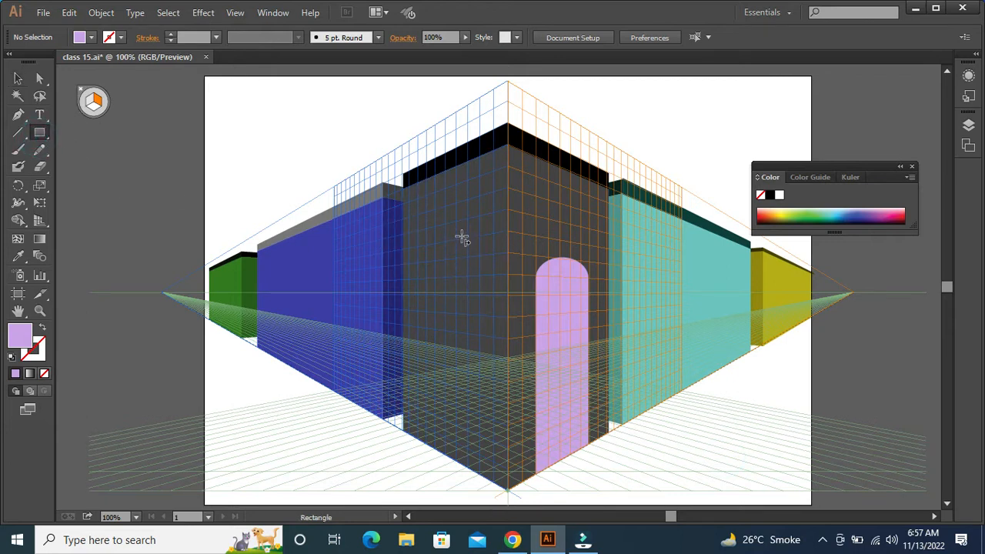
pyautogui.click(92, 98)
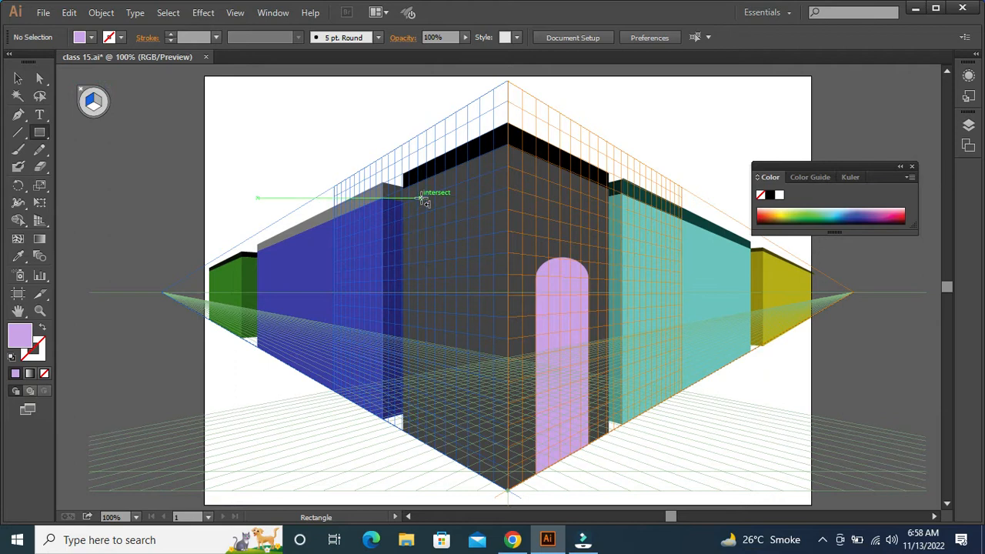
pyautogui.moveTo(418, 199); pyautogui.dragTo(481, 218)
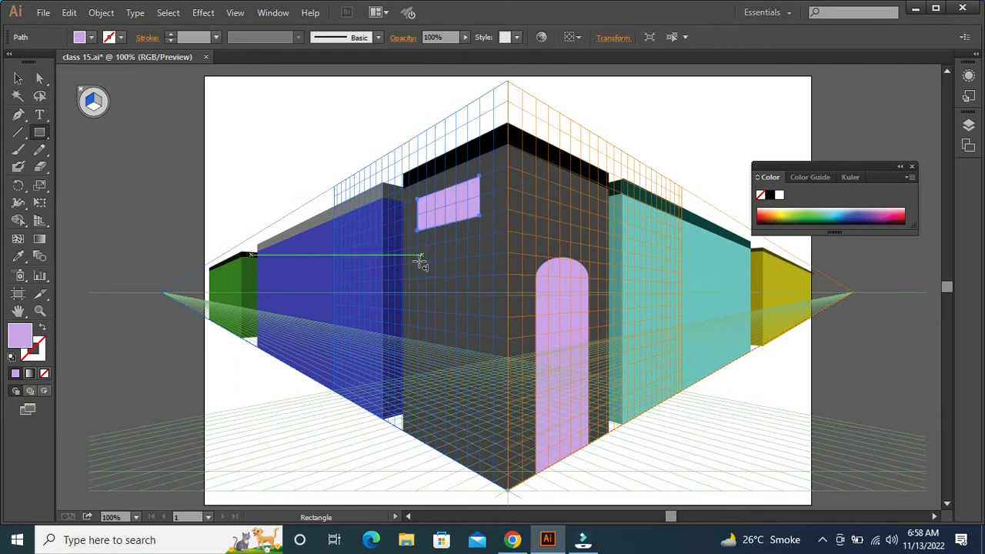
# Draw two upright purple windows side by side below the wide window on the building's left face
pyautogui.moveTo(418, 262); pyautogui.dragTo(439, 311)
pyautogui.moveTo(454, 256); pyautogui.dragTo(482, 325)
pyautogui.press('v')
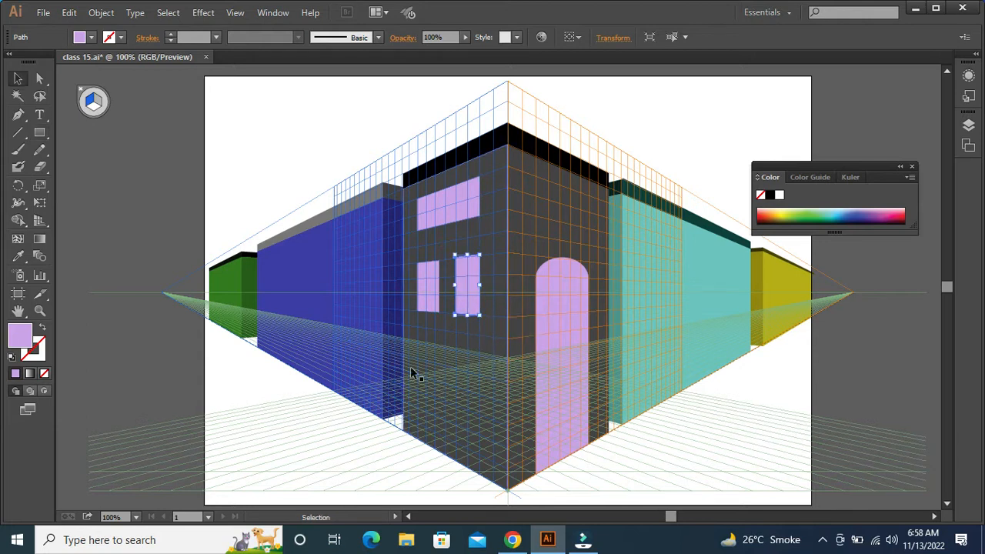
pyautogui.click(342, 448)
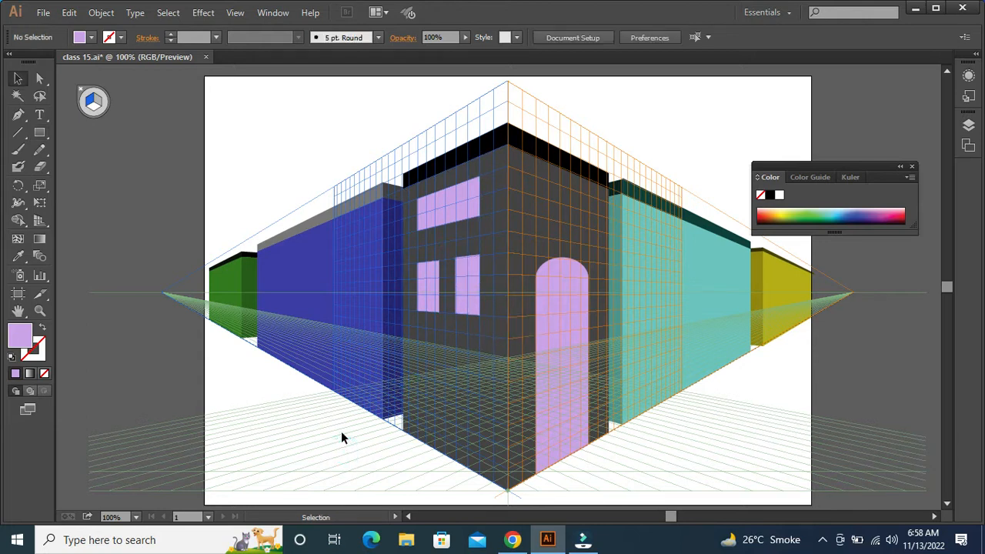
# Place a slightly enlarged copy of the wide window behind it, about 1.31 in wide and 1.15 in high
pyautogui.press('a')
pyautogui.hotkey('ctrl', '+')
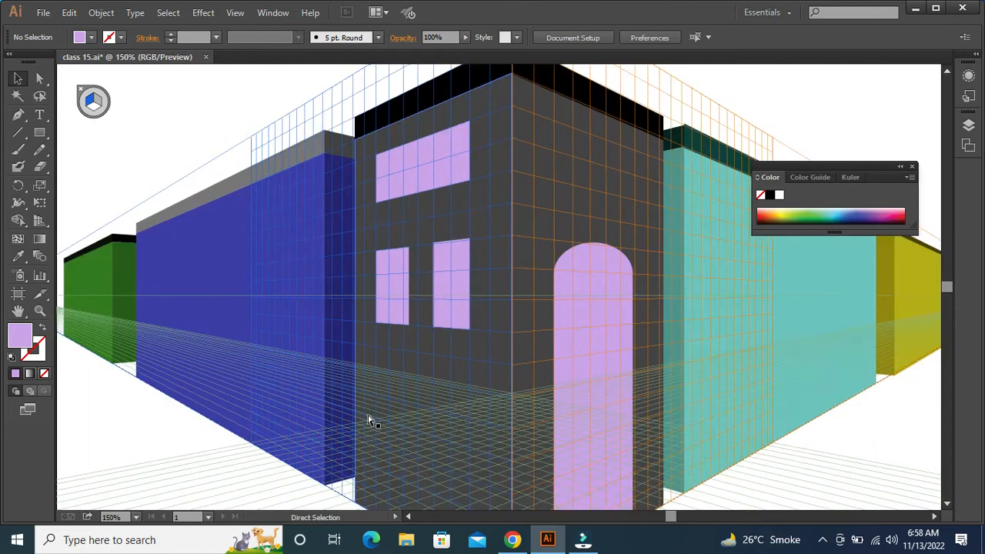
pyautogui.press('space')
pyautogui.moveTo(431, 347); pyautogui.dragTo(587, 419)
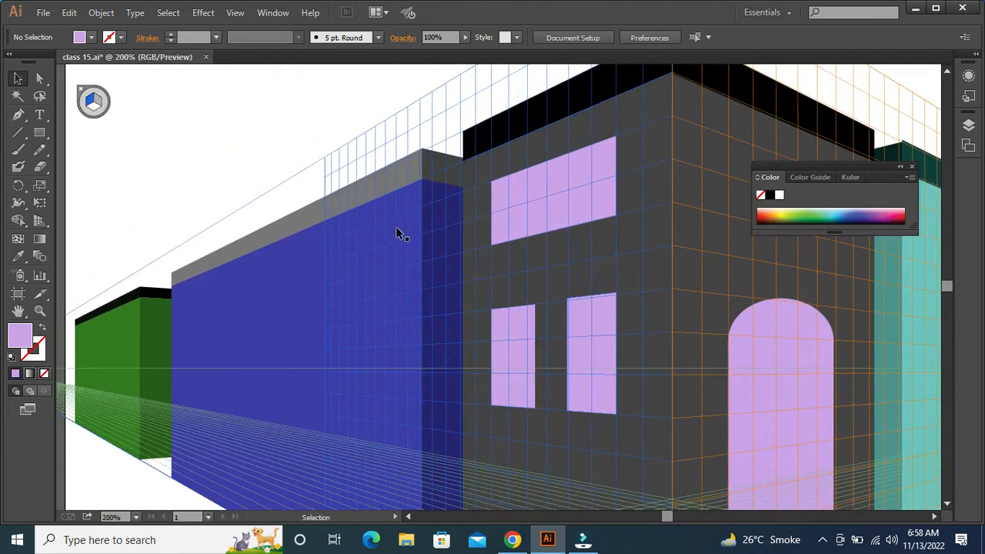
pyautogui.click(515, 202)
pyautogui.press('a')
pyautogui.press('v')
pyautogui.press('a')
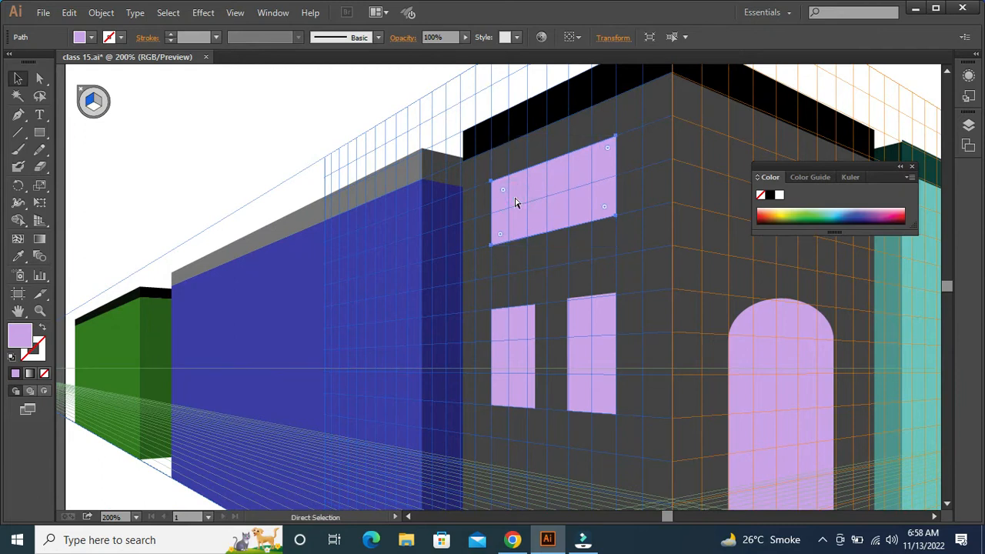
pyautogui.press('v')
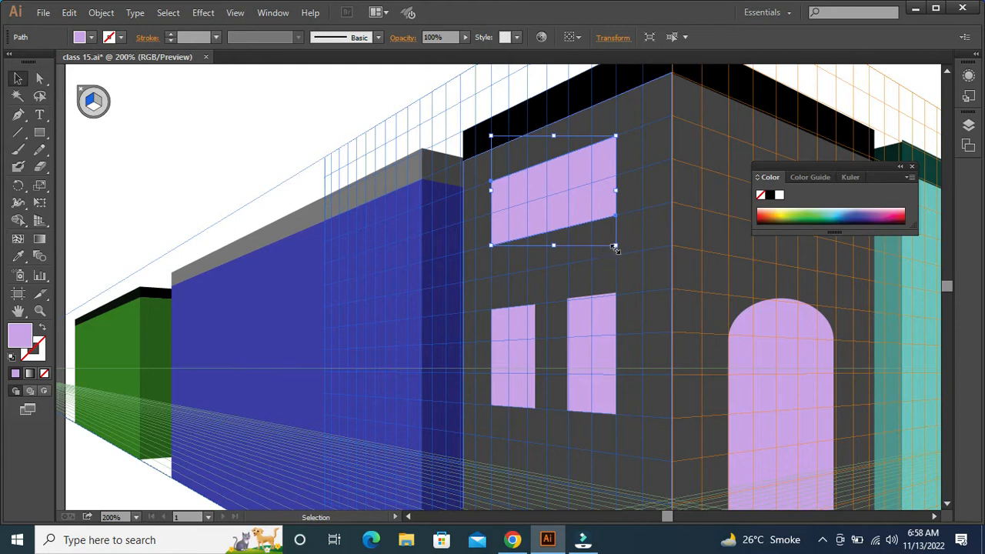
pyautogui.moveTo(614, 247); pyautogui.dragTo(622, 256)
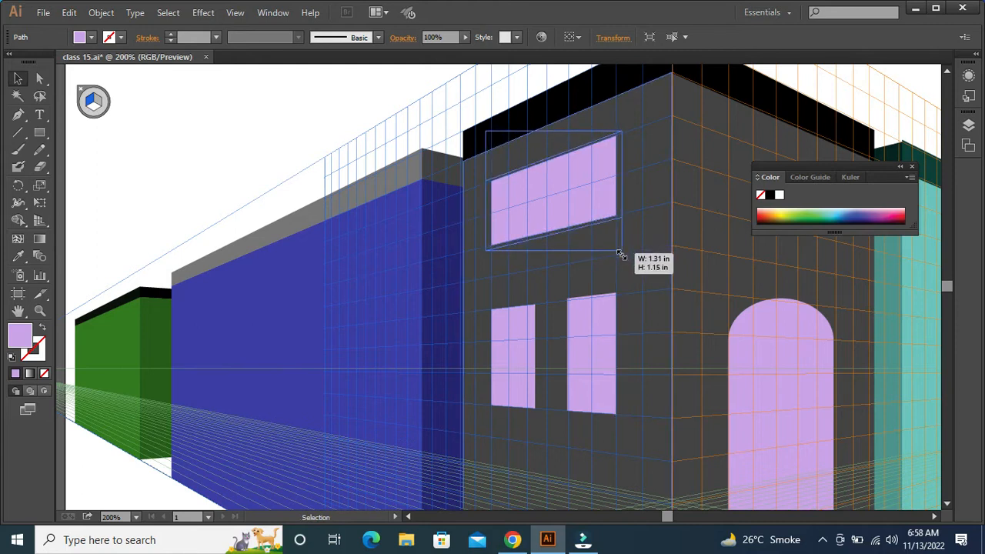
pyautogui.moveTo(621, 260); pyautogui.dragTo(623, 262)
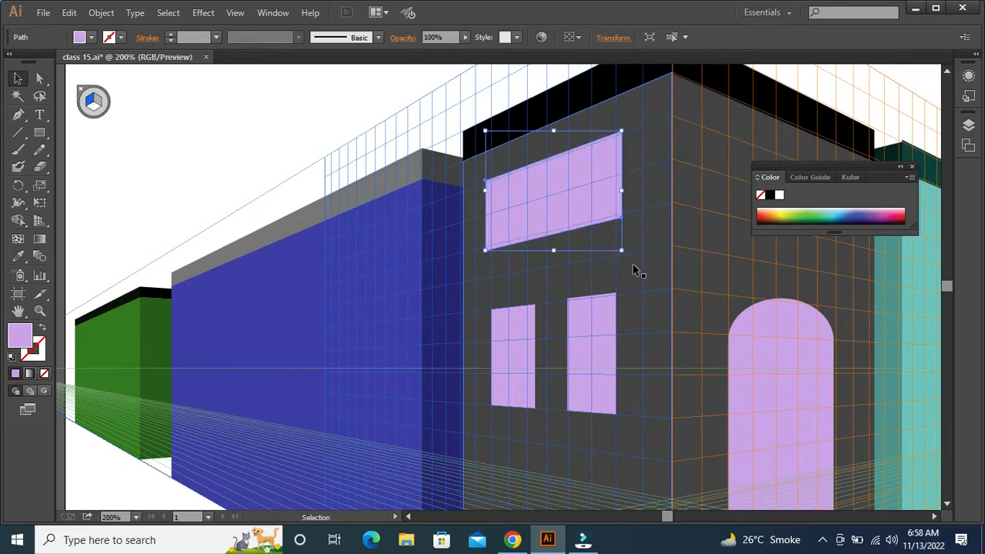
# Fill the enlarged copy behind the wide window with near-black to form a frame
pyautogui.doubleClick(16, 337)
pyautogui.click(407, 348)
pyautogui.click(732, 180)
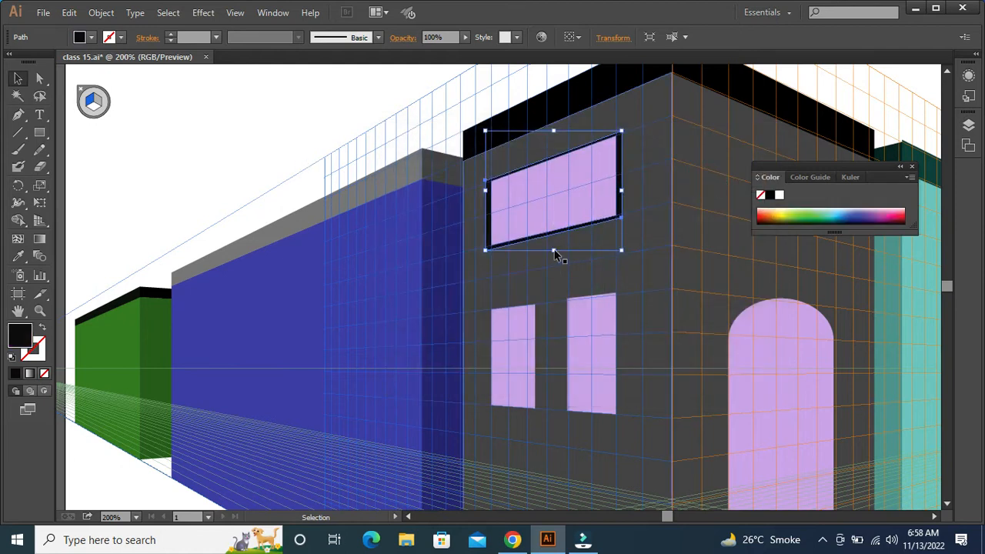
# Fine-tune the wide window's black frame by increasing its height slightly and evening out its lower-left corner
pyautogui.moveTo(553, 252); pyautogui.dragTo(554, 253)
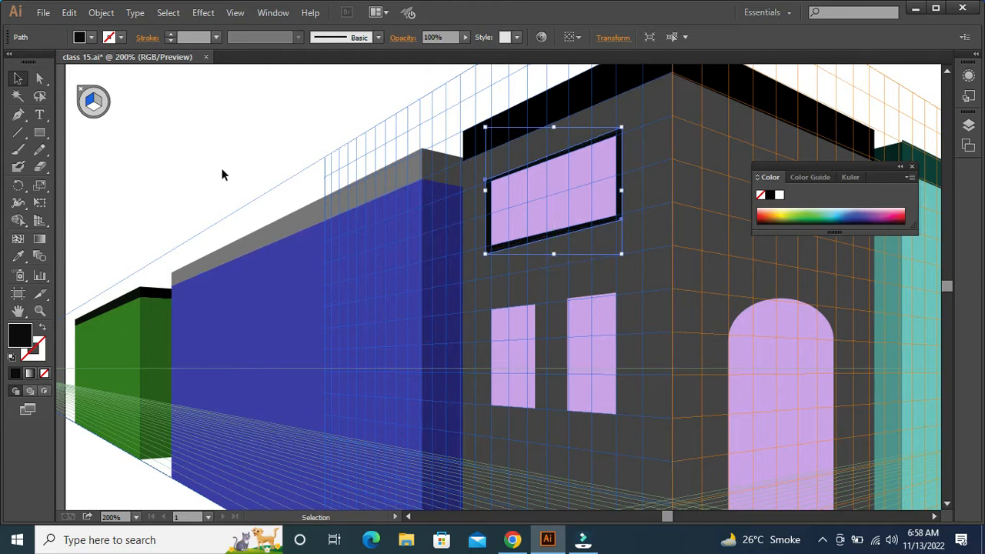
pyautogui.hotkey('ctrl', '+')
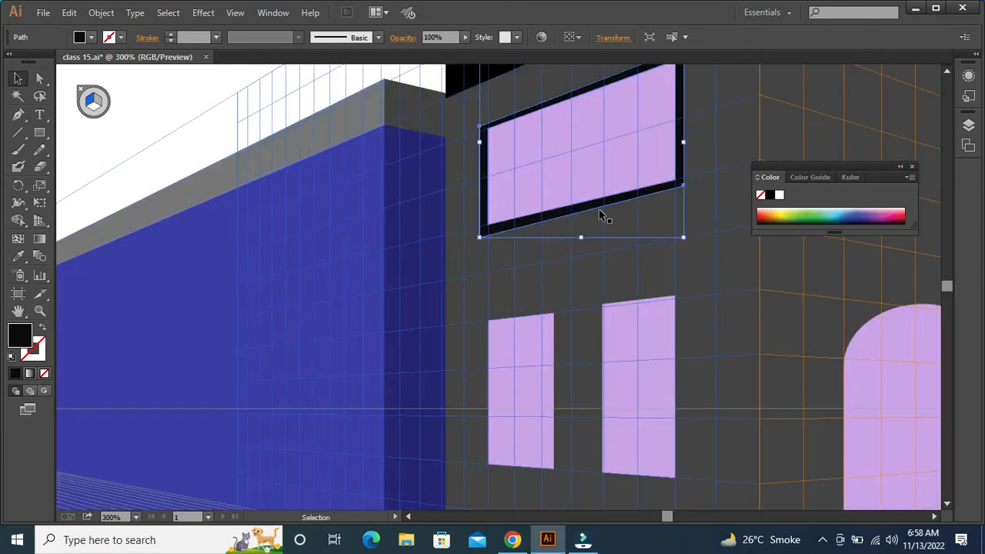
pyautogui.moveTo(497, 281); pyautogui.dragTo(520, 361)
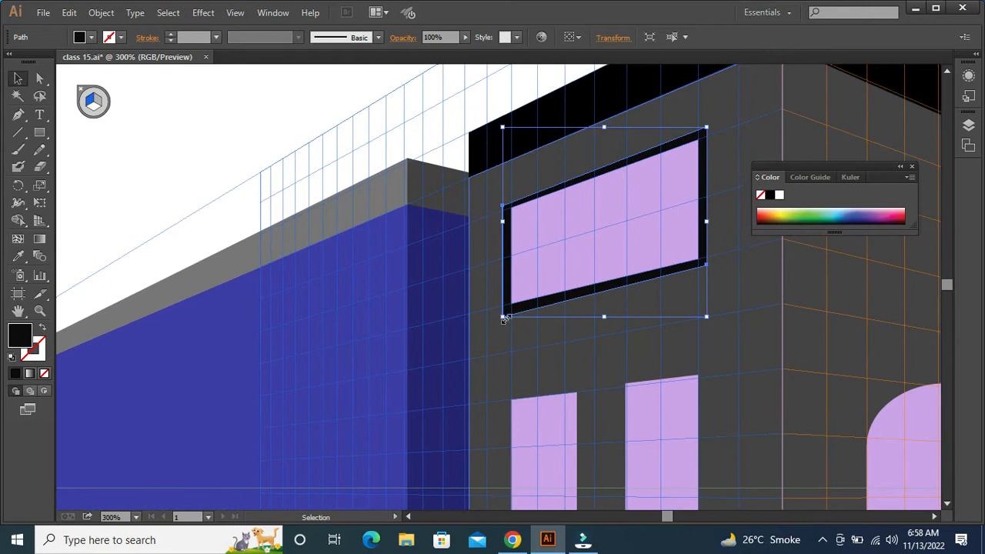
pyautogui.moveTo(504, 316); pyautogui.dragTo(505, 314)
pyautogui.click(202, 123)
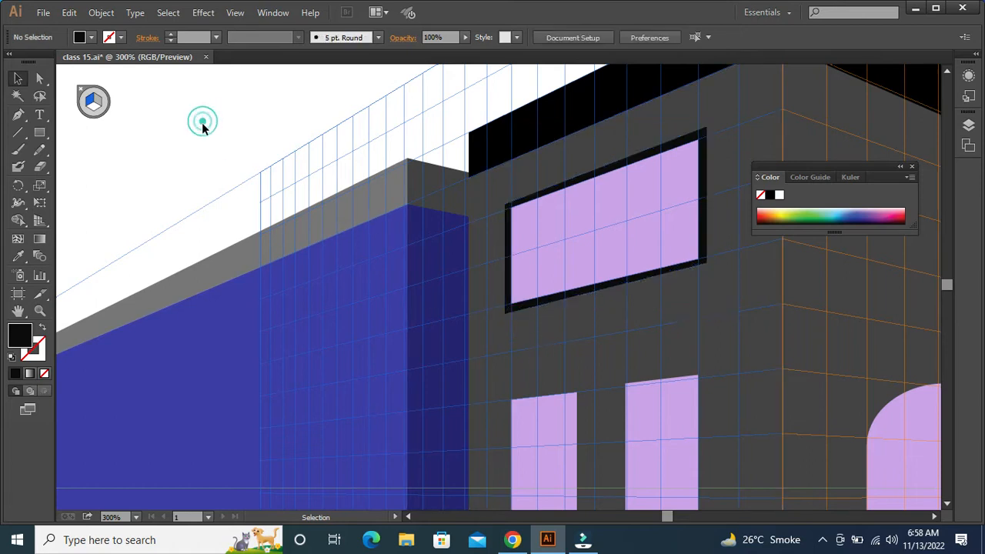
# Frame the left upright window with a slightly enlarged copy behind it, sampling the wide window frame's near-black fill
pyautogui.moveTo(616, 385); pyautogui.dragTo(615, 304)
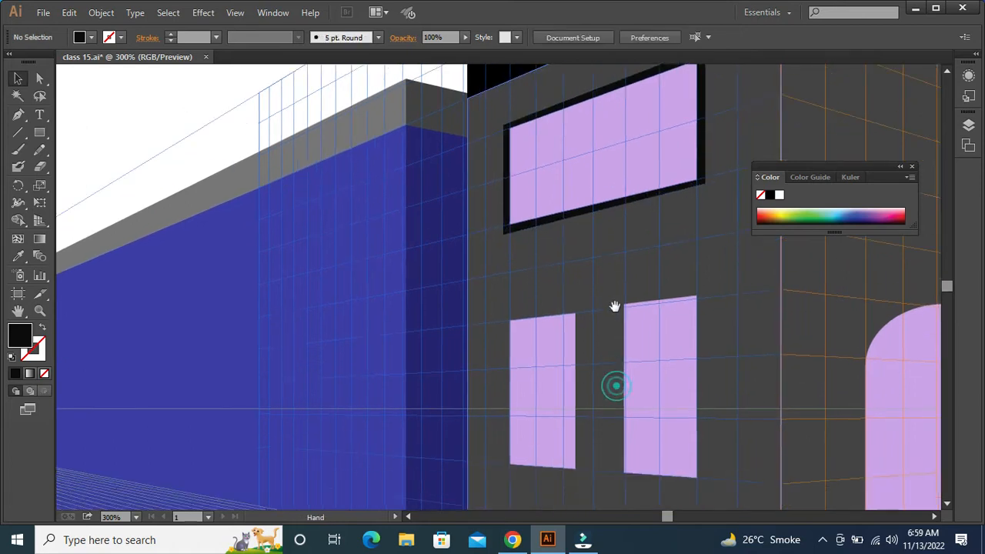
pyautogui.click(551, 391)
pyautogui.press('a')
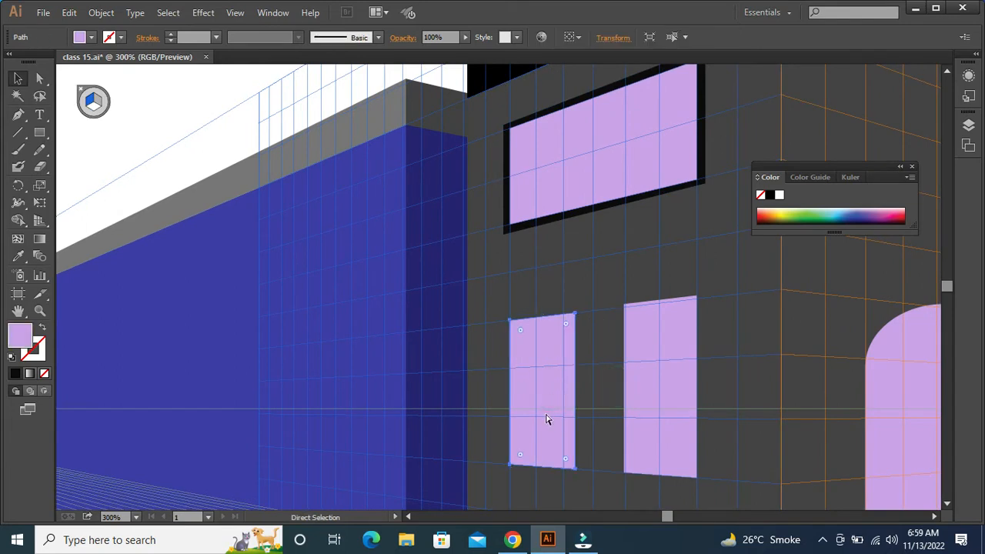
pyautogui.press('v')
pyautogui.moveTo(575, 467); pyautogui.dragTo(578, 476)
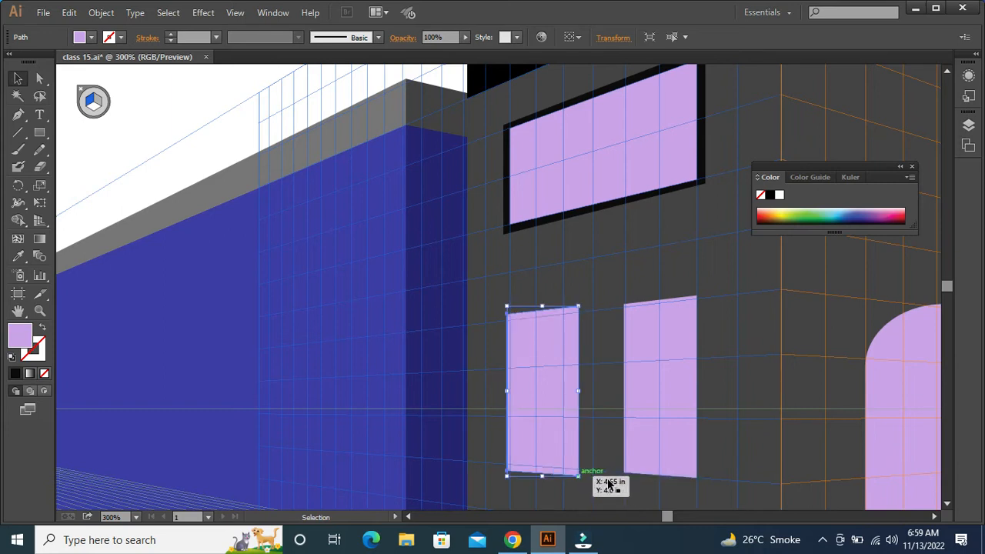
pyautogui.press('i')
pyautogui.click(506, 228)
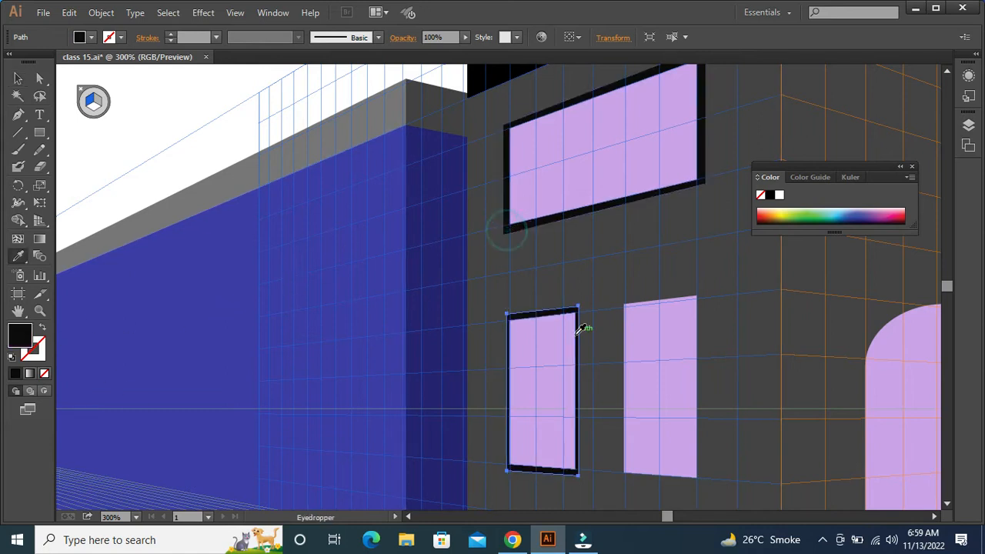
# Frame the right upright window with an enlarged near-black copy behind it, widening the copy slightly to thicken the sides
pyautogui.press('v')
pyautogui.click(646, 347)
pyautogui.press('a')
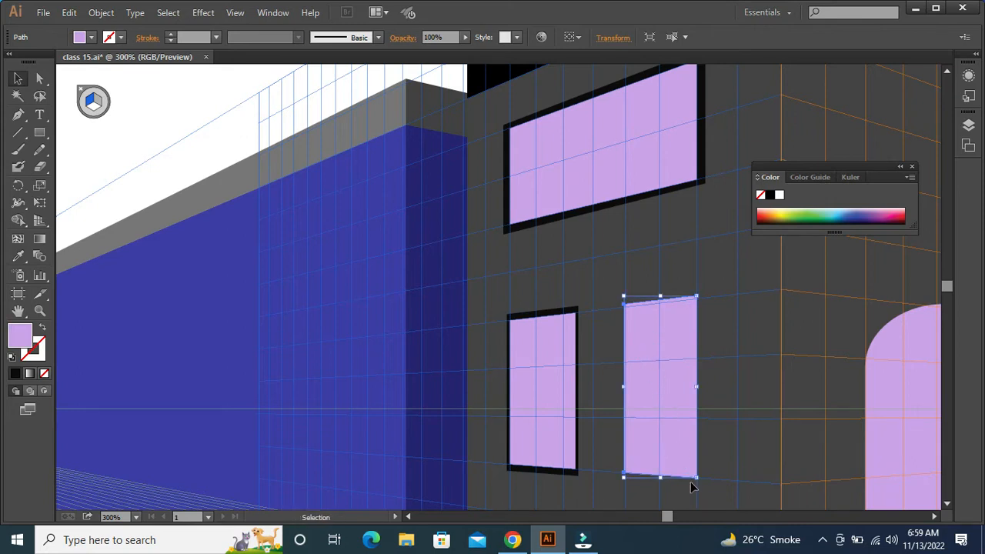
pyautogui.moveTo(698, 478); pyautogui.dragTo(700, 483)
pyautogui.press('i')
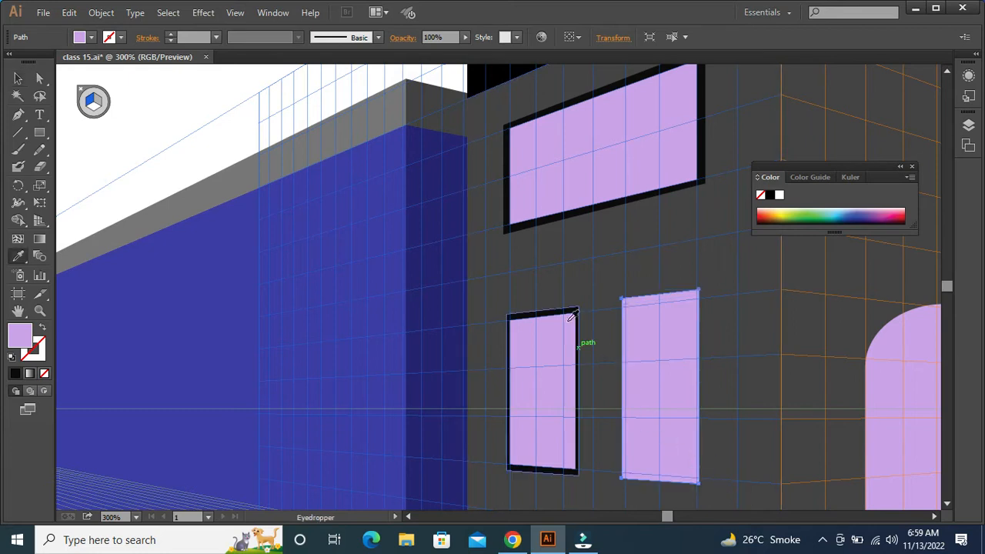
pyautogui.click(566, 310)
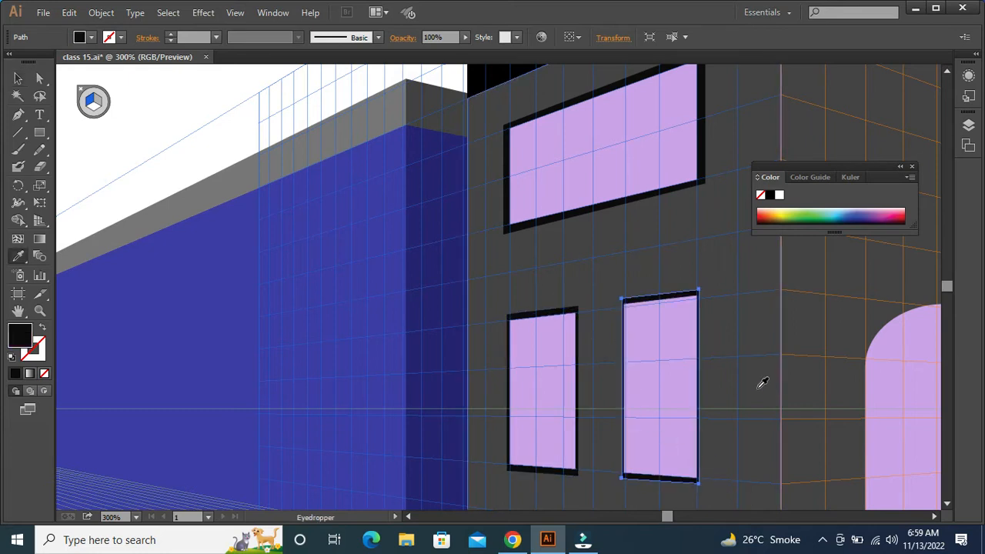
pyautogui.press('v')
pyautogui.moveTo(702, 387); pyautogui.dragTo(705, 388)
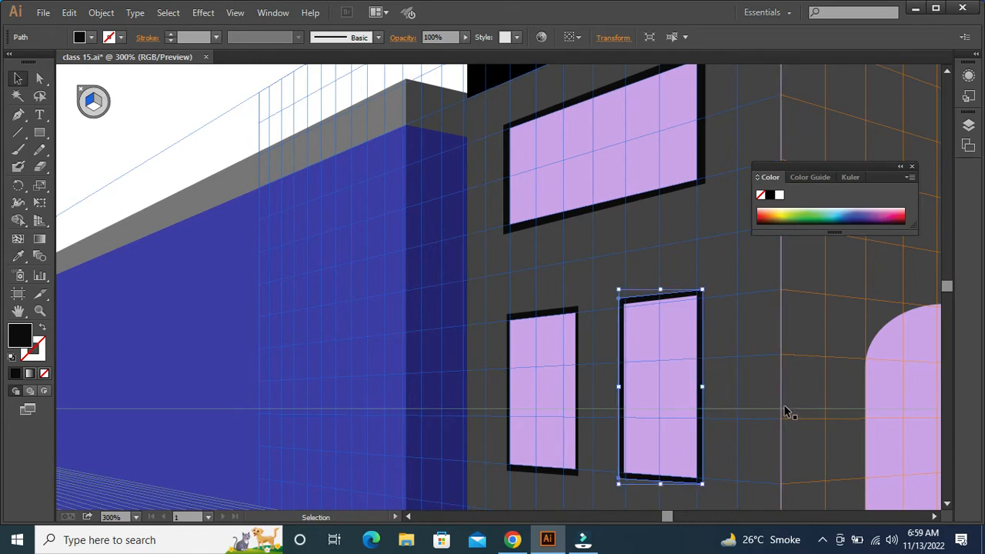
pyautogui.hotkey('ctrl', '0')
pyautogui.click(720, 398)
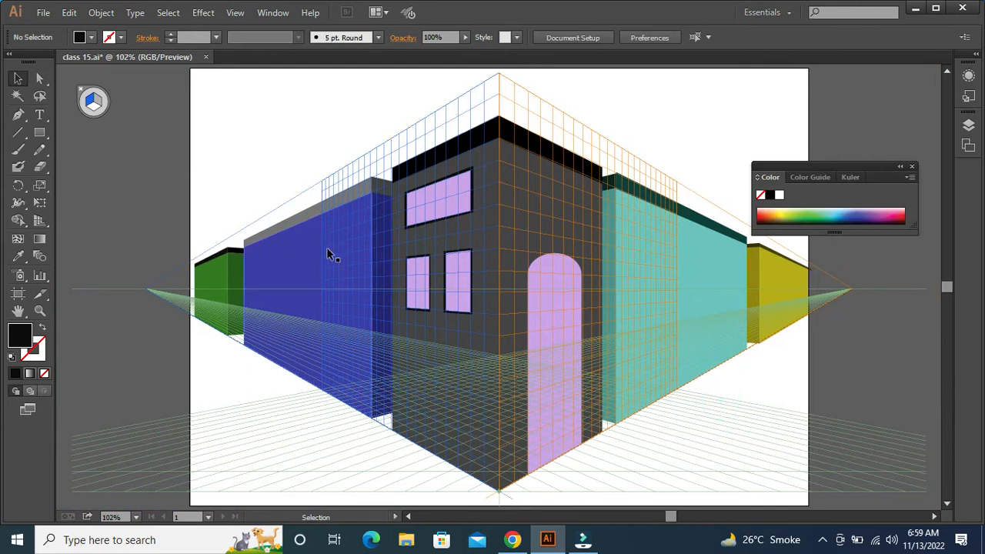
# Draw a black door at the far left end of the blue building and extend its top edge slightly upward
pyautogui.hotkey('ctrl', '+')
pyautogui.moveTo(275, 253); pyautogui.dragTo(480, 233)
pyautogui.click(40, 132)
pyautogui.moveTo(339, 254)
pyautogui.mouseDown()
pyautogui.moveTo(381, 334)
pyautogui.moveTo(373, 371)
pyautogui.mouseUp()
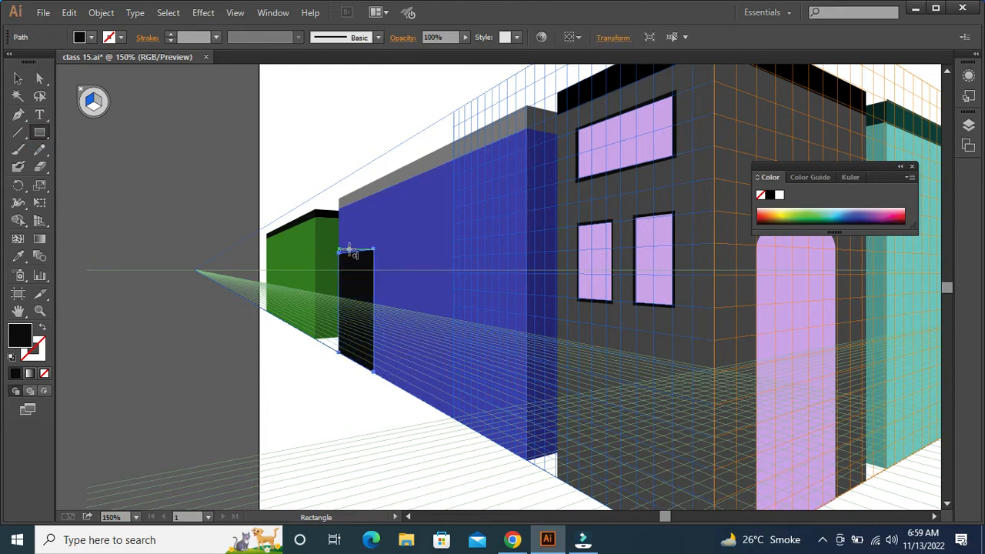
pyautogui.press('v')
pyautogui.moveTo(356, 246); pyautogui.dragTo(356, 228)
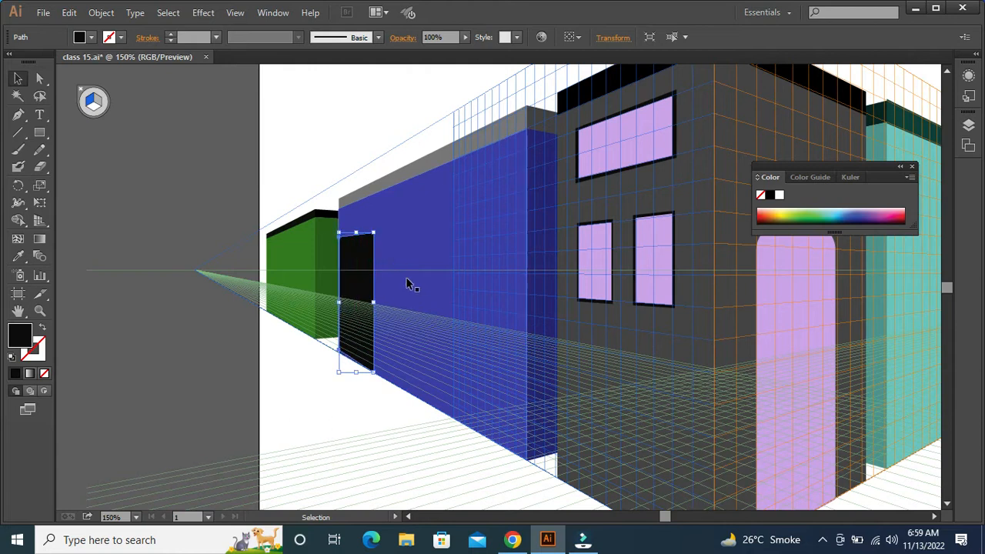
pyautogui.click(337, 418)
pyautogui.click(40, 132)
pyautogui.moveTo(417, 213); pyautogui.dragTo(438, 239)
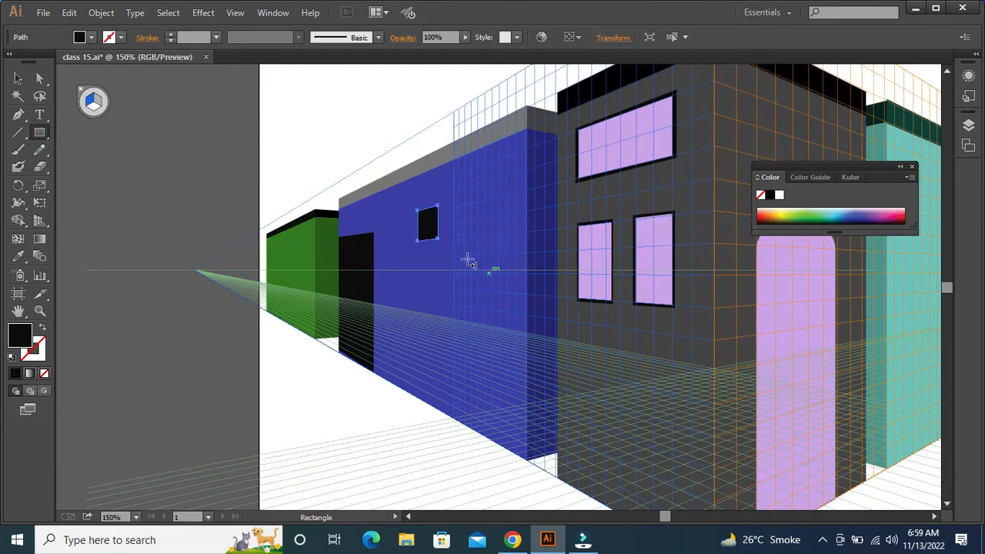
pyautogui.moveTo(454, 204); pyautogui.dragTo(474, 240)
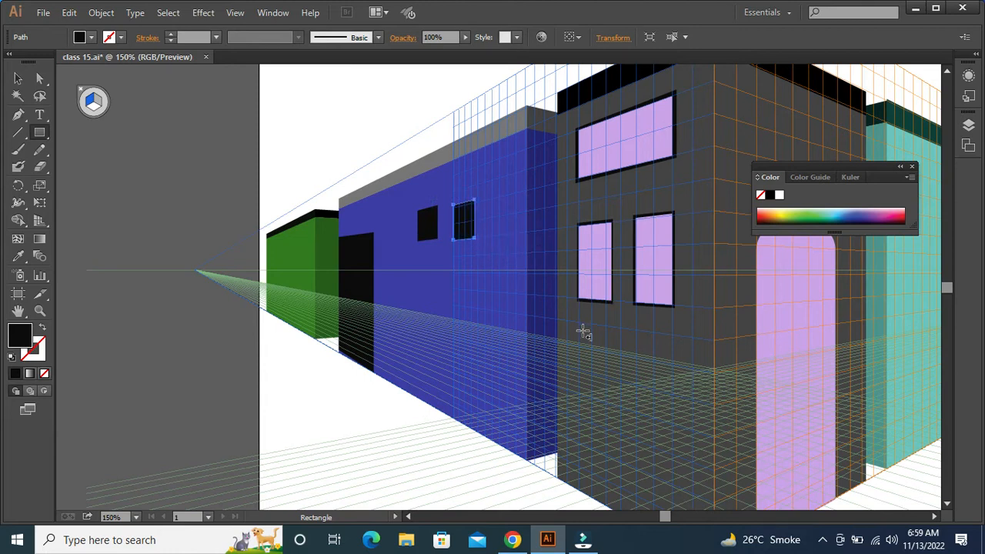
pyautogui.hotkey('ctrl', 'z')
pyautogui.moveTo(452, 183); pyautogui.dragTo(482, 238)
pyautogui.moveTo(499, 197); pyautogui.dragTo(515, 233)
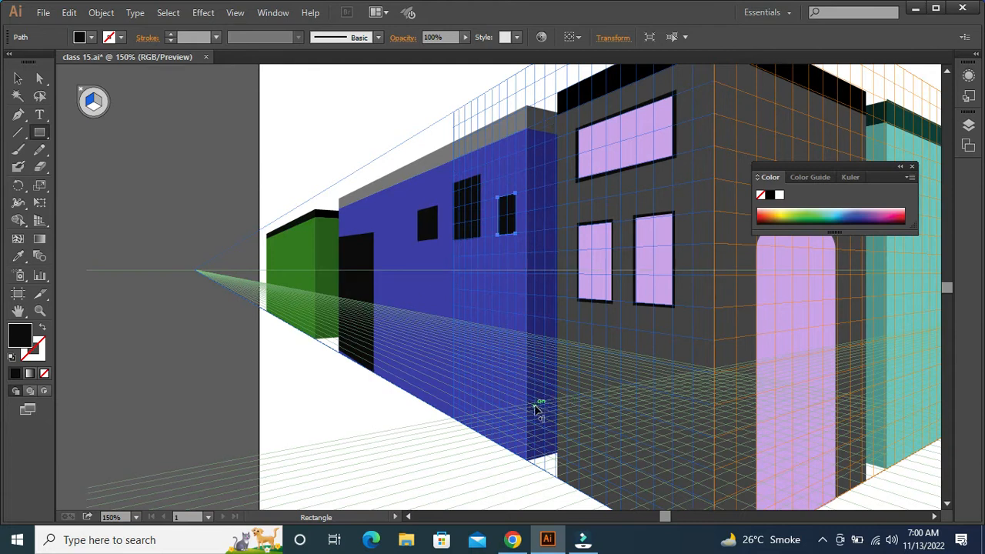
pyautogui.hotkey('ctrl', 'z')
pyautogui.hotkey('ctrl', 'z')
pyautogui.hotkey('ctrl', 'z')
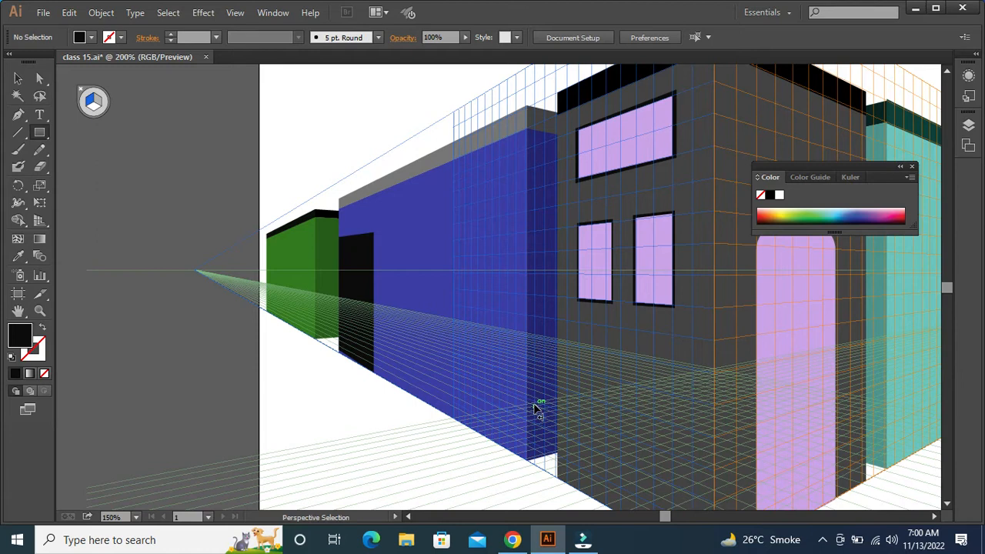
# Draw a small black window high on the blue building's wall and duplicate it toward the corner into an evenly spaced row of four
pyautogui.hotkey('ctrl', '+')
pyautogui.moveTo(407, 239); pyautogui.dragTo(654, 286)
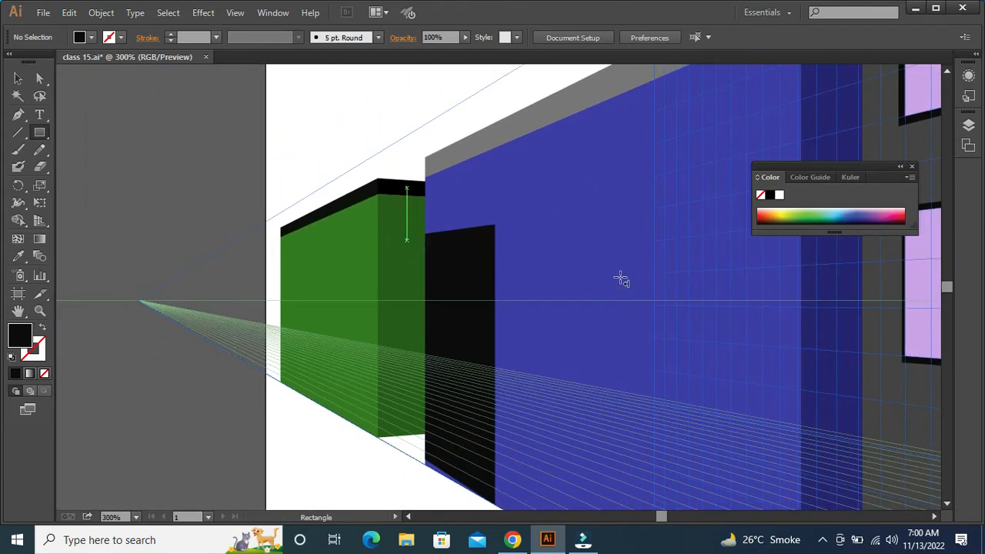
pyautogui.moveTo(563, 168); pyautogui.dragTo(599, 219)
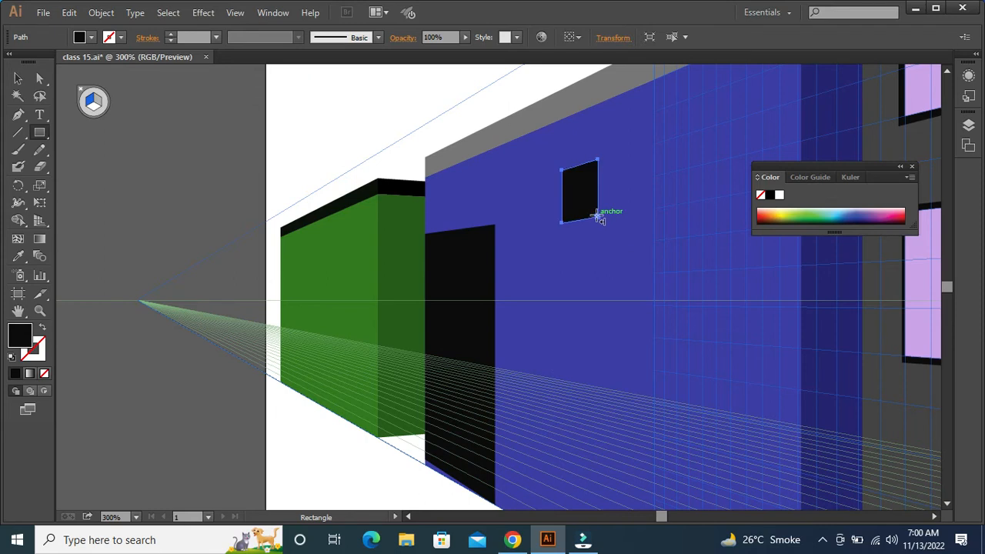
pyautogui.press('v')
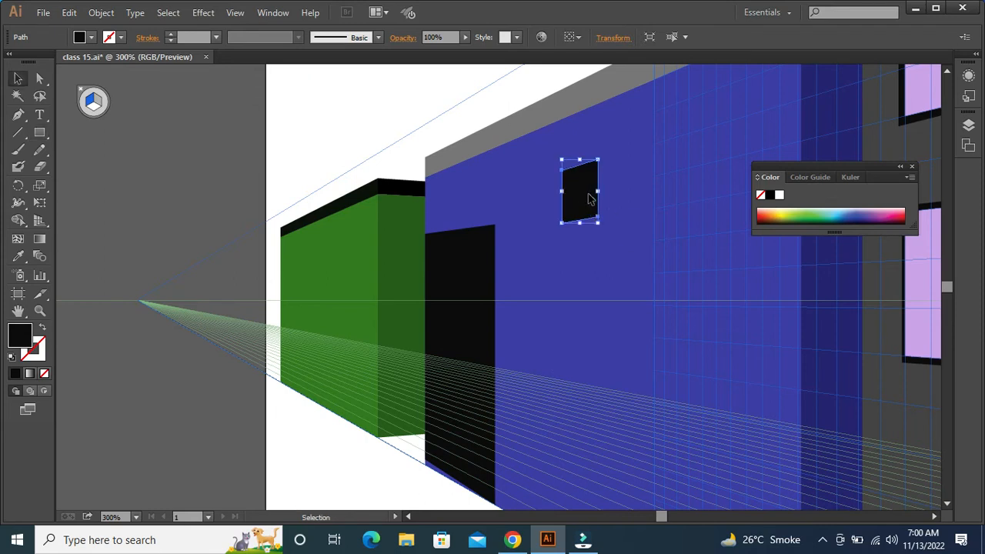
pyautogui.moveTo(588, 197); pyautogui.dragTo(652, 184)
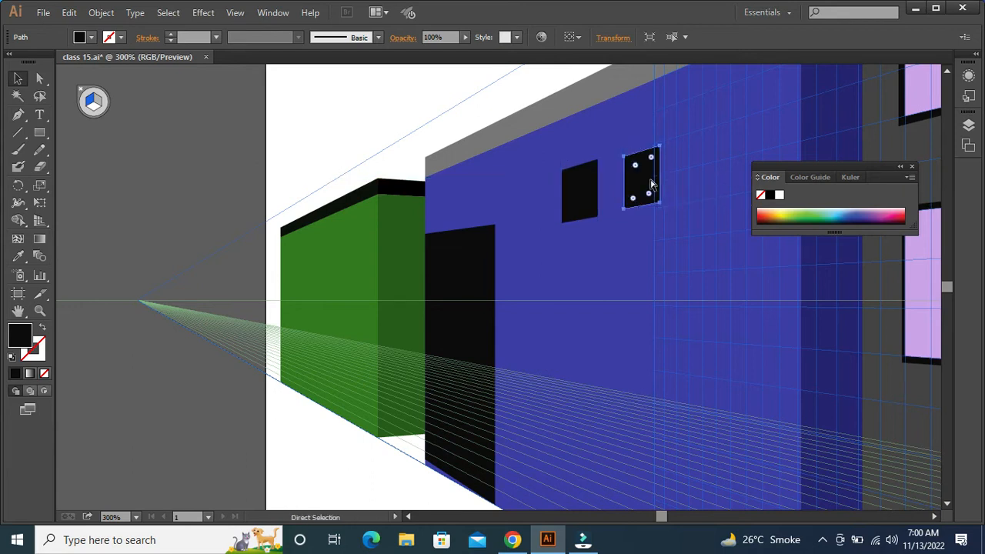
pyautogui.hotkey('ctrl', 'd')
pyautogui.hotkey('ctrl', 'd')
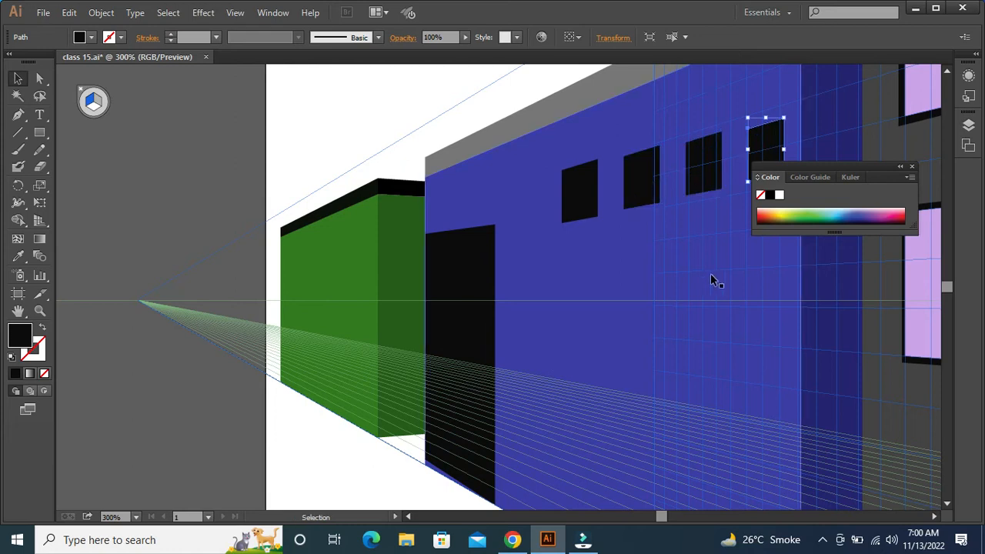
# Draw a long, low black window on the blue building's wall beneath the row of small windows
pyautogui.press('space')
pyautogui.moveTo(717, 277); pyautogui.dragTo(620, 264)
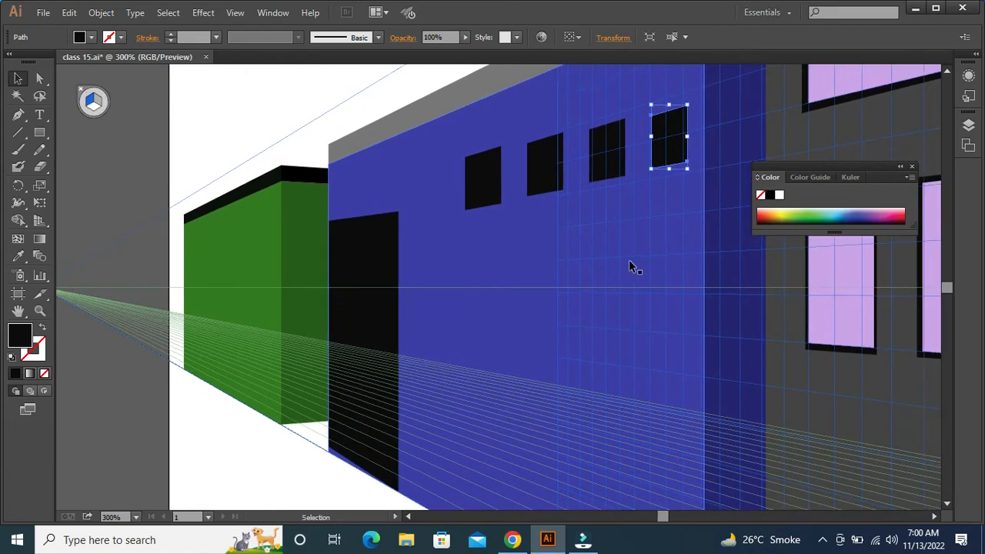
pyautogui.click(42, 136)
pyautogui.moveTo(501, 259); pyautogui.dragTo(651, 293)
# Draw a tall black door on the green building's left face along the perspective grid
pyautogui.hotkey('ctrl', '-')
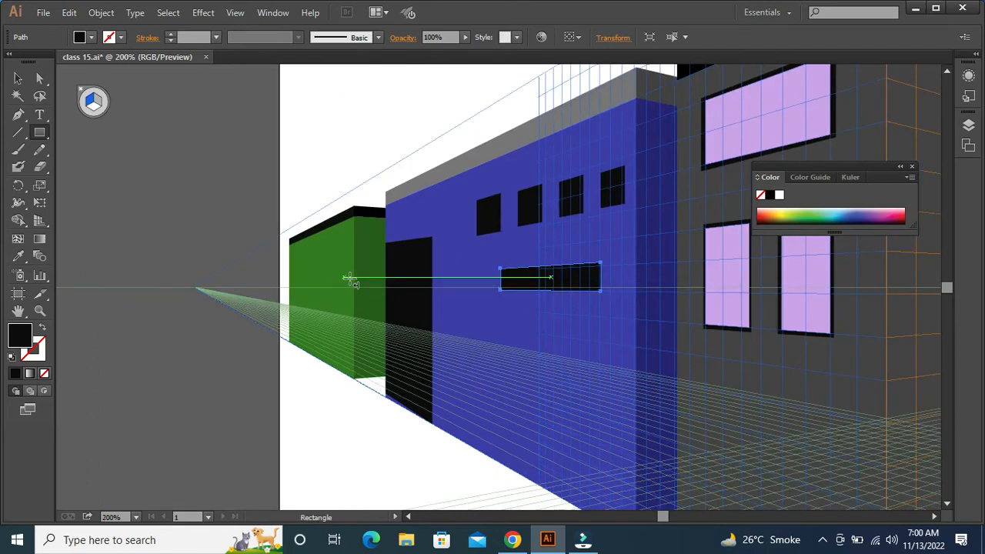
pyautogui.moveTo(305, 267); pyautogui.dragTo(339, 366)
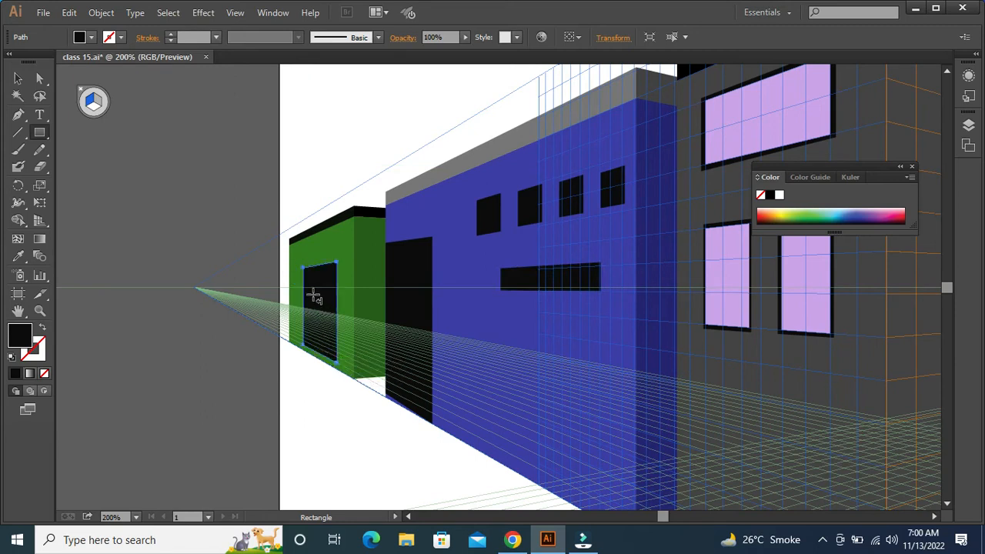
pyautogui.press('a')
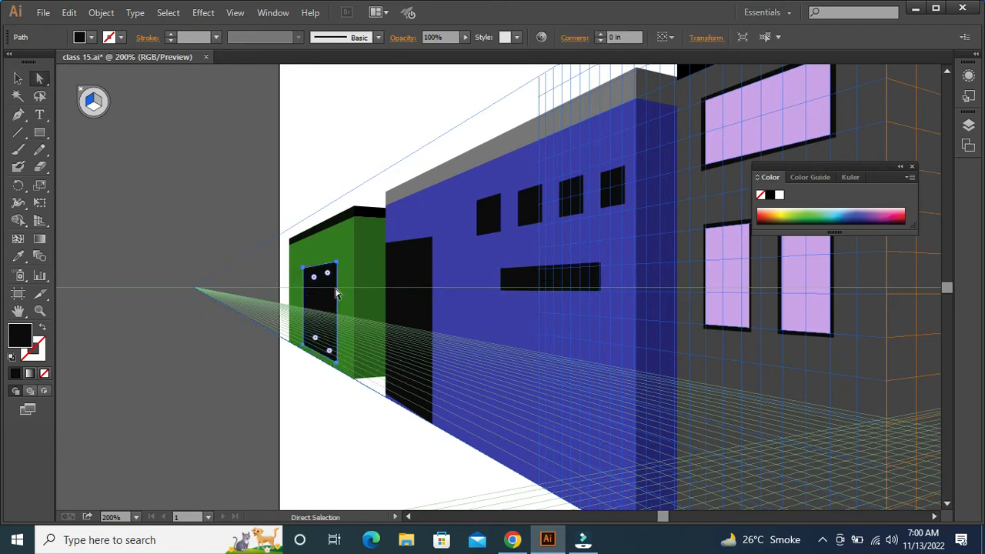
# Round the two upper corners of the green building's door into a full arch
pyautogui.click(297, 407)
pyautogui.click(305, 269)
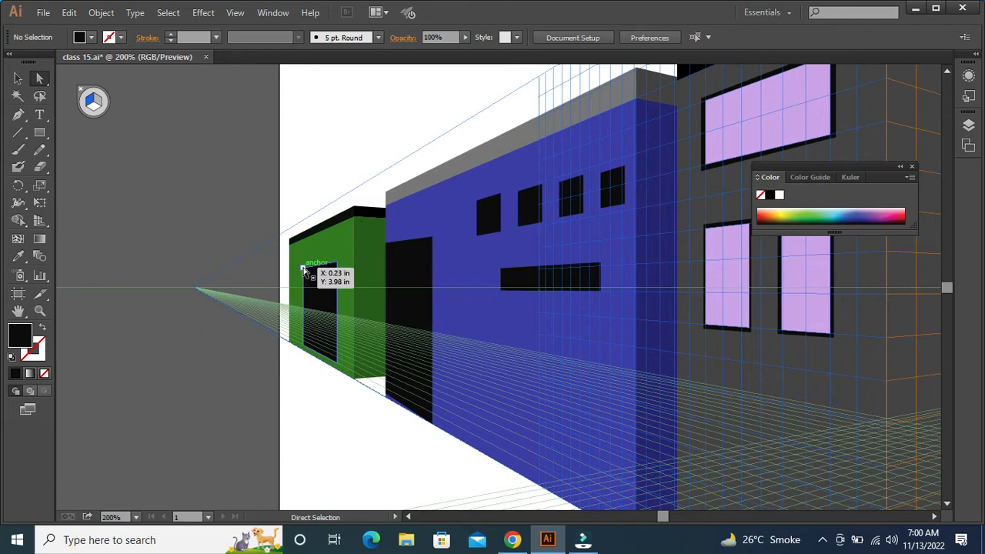
pyautogui.moveTo(328, 270); pyautogui.dragTo(290, 396)
pyautogui.press('v')
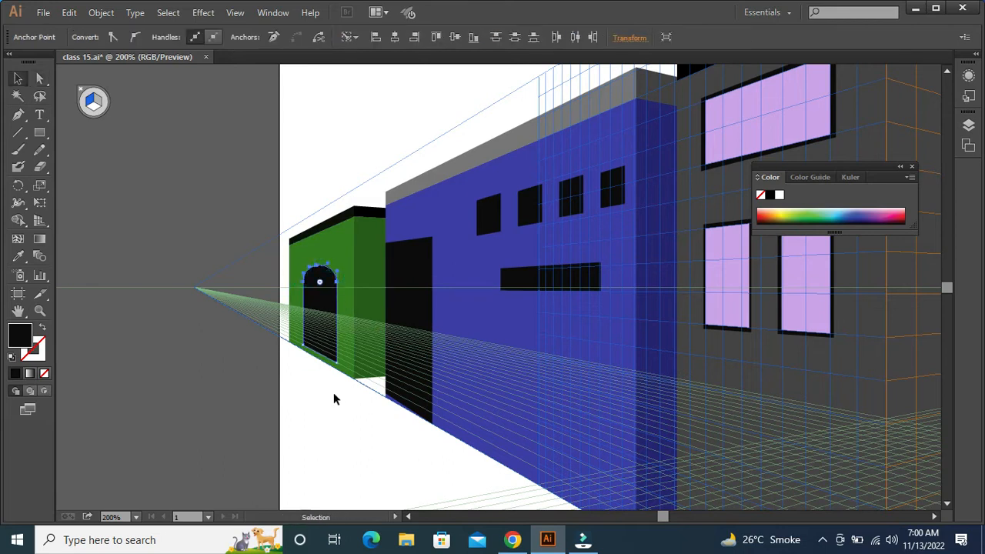
pyautogui.click(334, 396)
# Fill the green building's arched door with a muted grey-violet
pyautogui.click(312, 300)
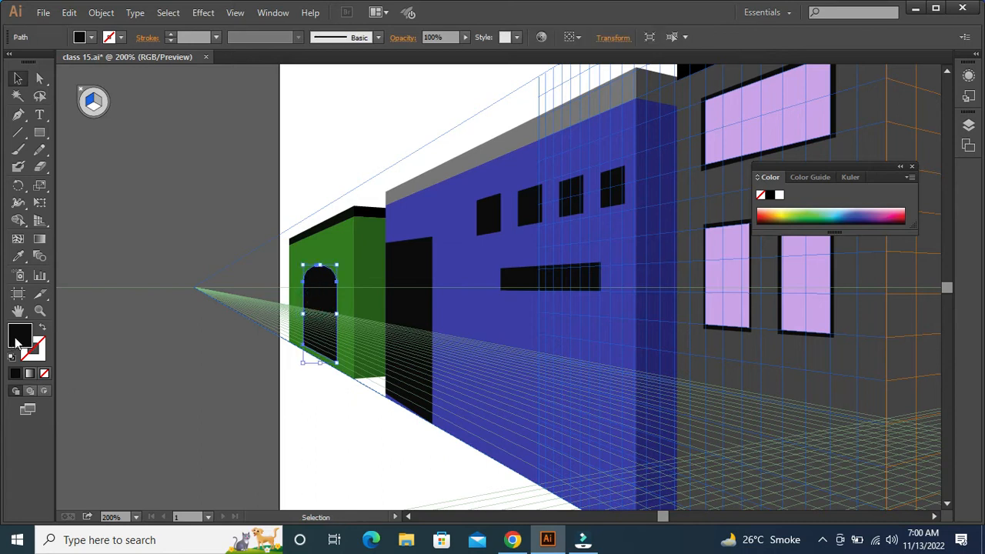
pyautogui.doubleClick(21, 340)
pyautogui.moveTo(416, 234); pyautogui.dragTo(421, 255)
pyautogui.click(760, 182)
pyautogui.click(376, 428)
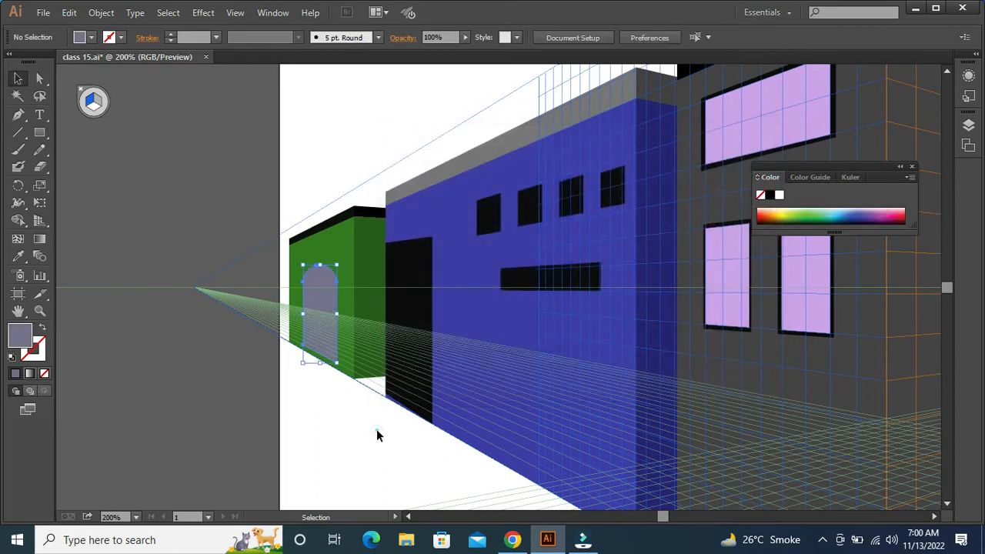
# Change the green building's arched door fill to dark grey (3f3f3f)
pyautogui.click(309, 302)
pyautogui.doubleClick(21, 340)
pyautogui.moveTo(404, 270); pyautogui.dragTo(392, 309)
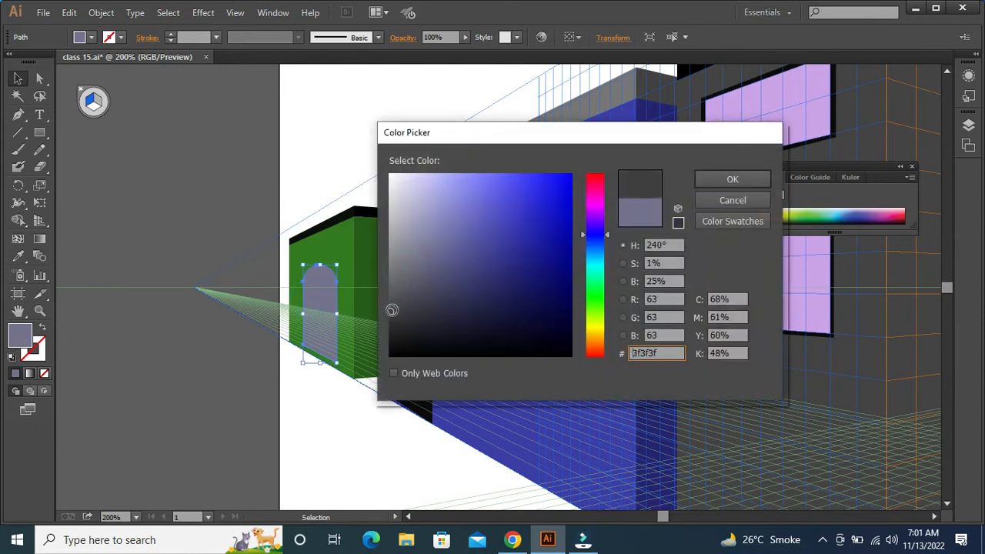
pyautogui.click(720, 179)
pyautogui.click(330, 433)
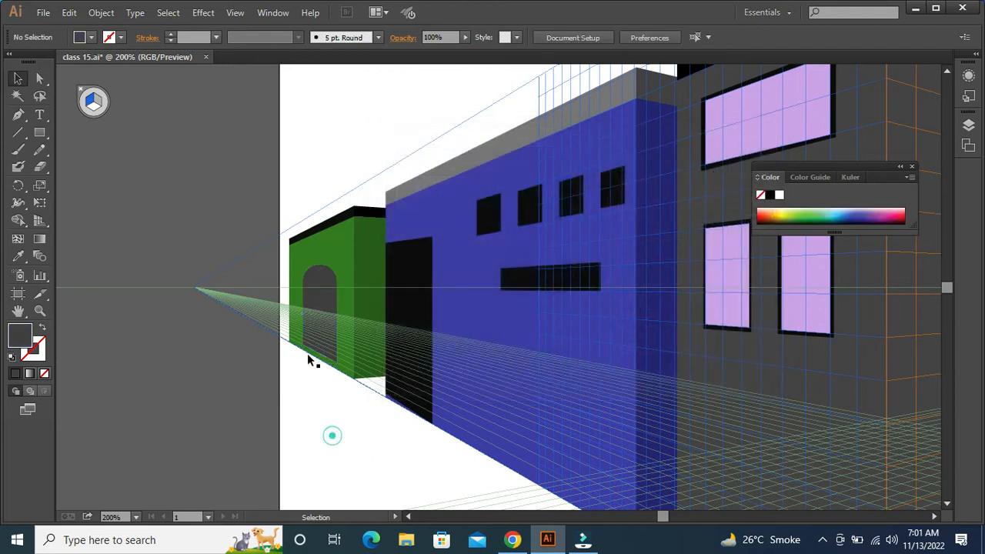
# Stretch the green building's arched door slightly downward toward the base of the wall
pyautogui.click(318, 339)
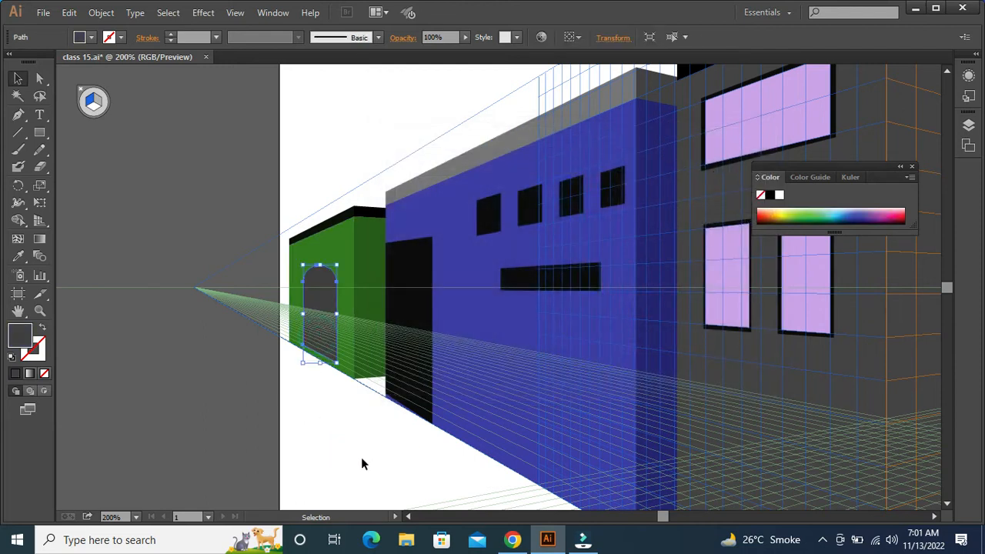
pyautogui.hotkey('ctrl', '+')
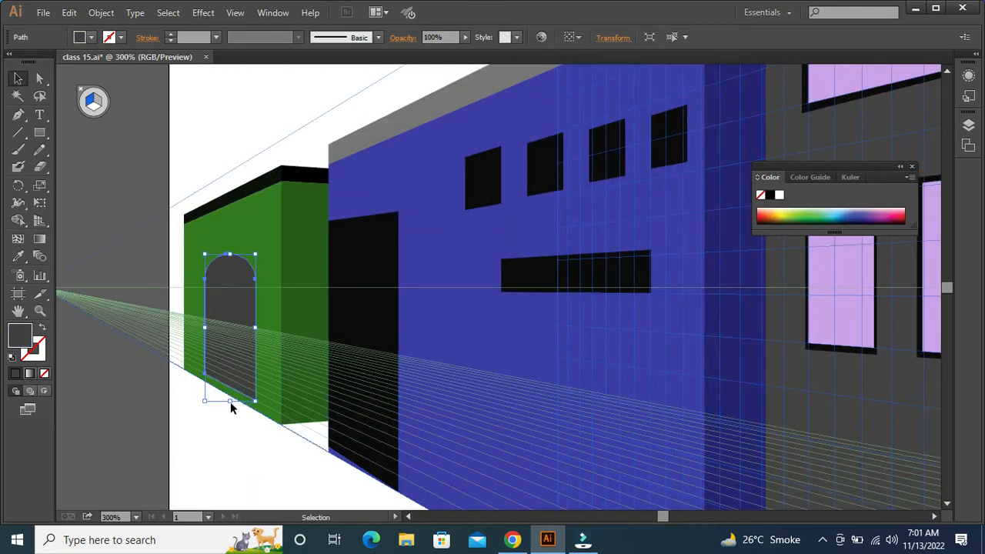
pyautogui.moveTo(230, 401); pyautogui.dragTo(230, 413)
pyautogui.hotkey('ctrl', '0')
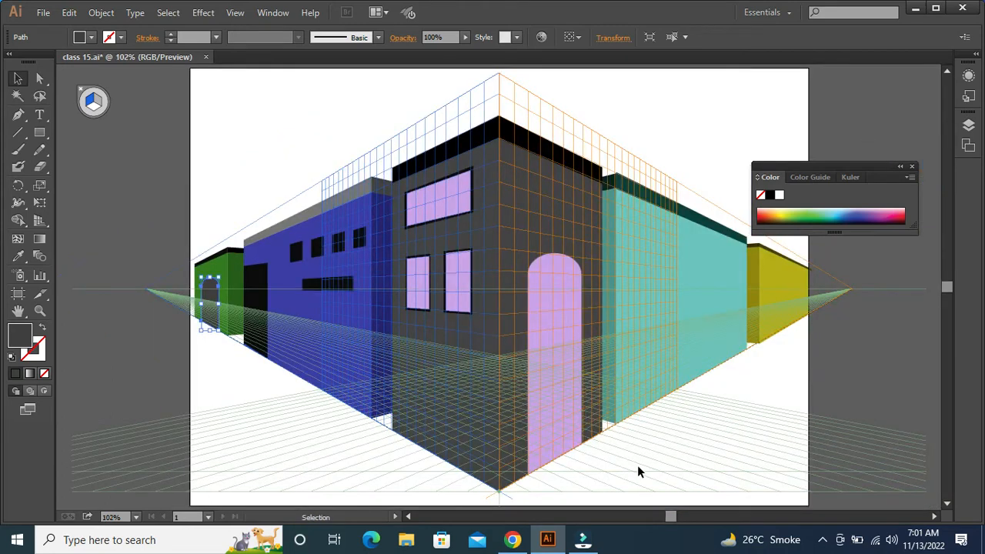
# Make the right grid the active perspective plane for drawing rectangles on the teal building's wall
pyautogui.moveTo(672, 433); pyautogui.dragTo(504, 448)
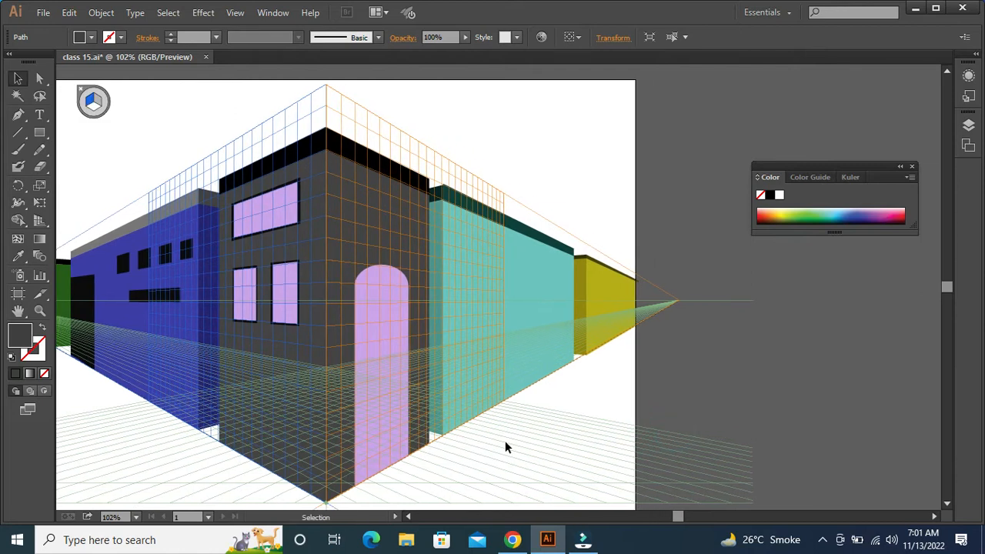
pyautogui.hotkey('ctrl', '+')
pyautogui.hotkey('ctrl', '+')
pyautogui.moveTo(596, 462); pyautogui.dragTo(560, 433)
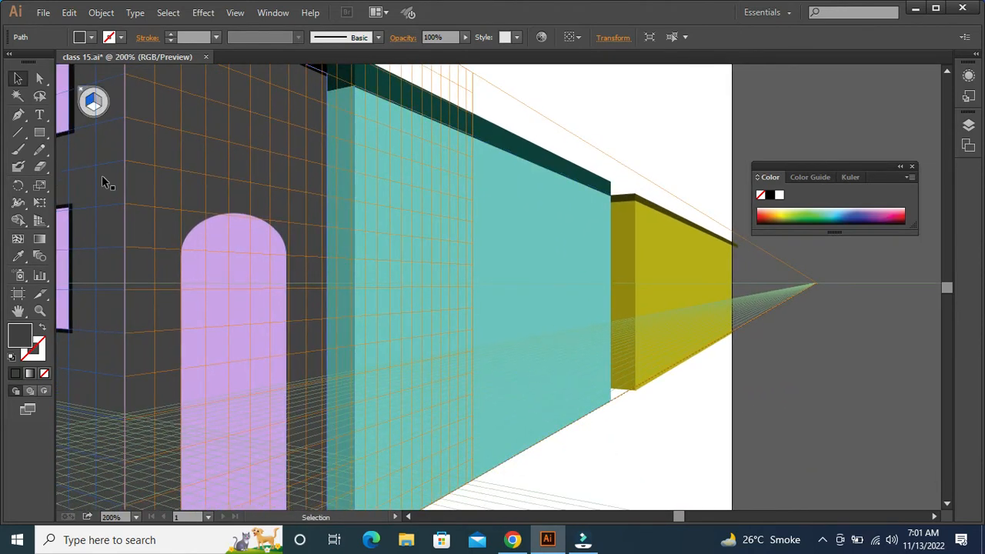
pyautogui.click(46, 129)
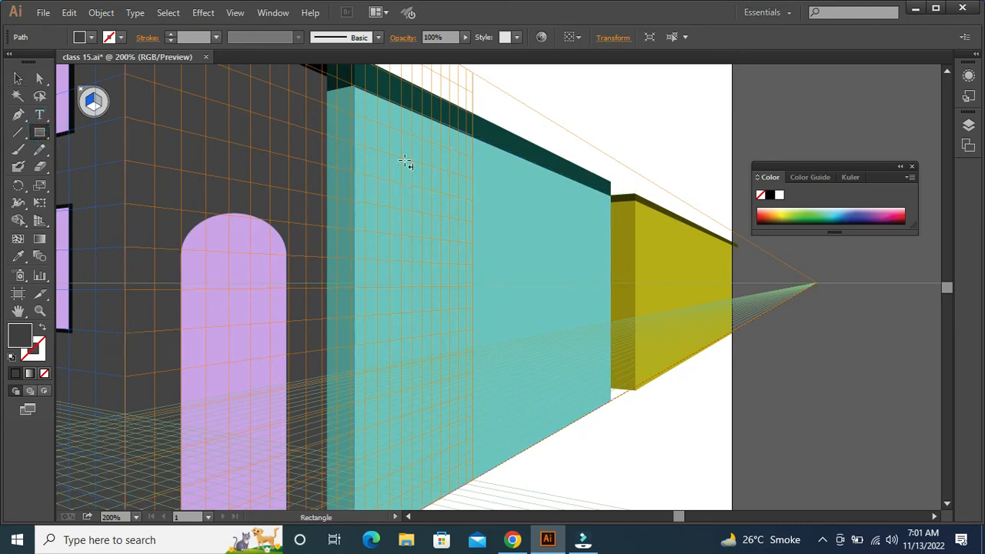
pyautogui.moveTo(402, 158); pyautogui.dragTo(430, 214)
pyautogui.hotkey('ctrl', 'z')
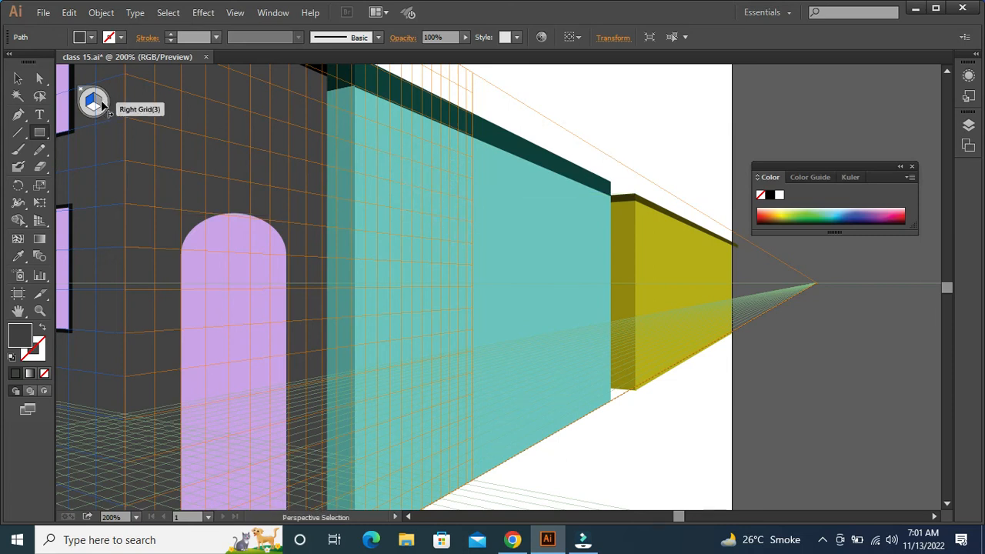
pyautogui.click(103, 106)
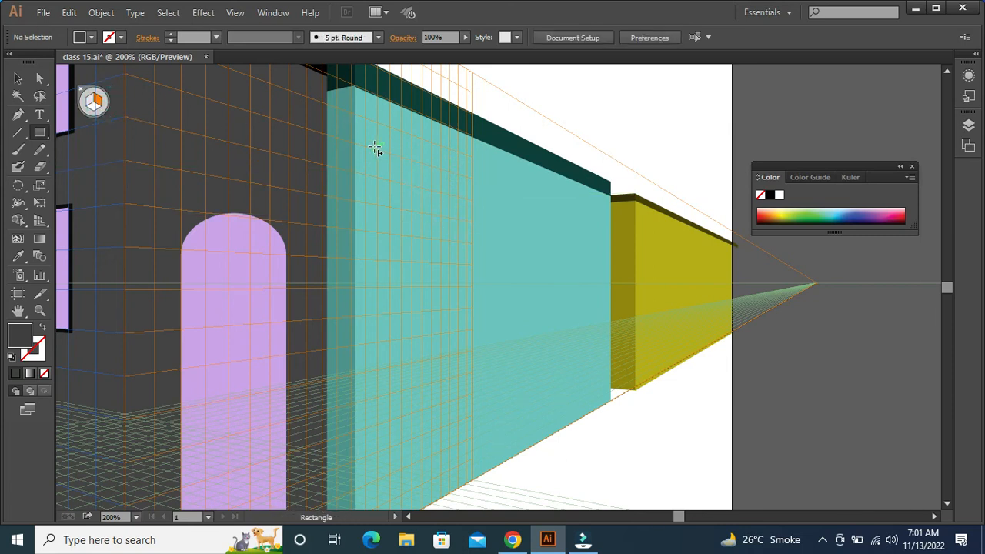
# Draw five dark grey windows on the teal building's wall: one small and two wide ones above, two tall ones below
pyautogui.moveTo(375, 175); pyautogui.dragTo(413, 203)
pyautogui.moveTo(433, 160); pyautogui.dragTo(513, 227)
pyautogui.moveTo(374, 224); pyautogui.dragTo(467, 278)
pyautogui.moveTo(360, 304); pyautogui.dragTo(397, 382)
pyautogui.moveTo(443, 328); pyautogui.dragTo(454, 370)
# Draw a tall door, shift it along the teal wall to its far edge, and add a third window to the lower row
pyautogui.moveTo(515, 268); pyautogui.dragTo(563, 438)
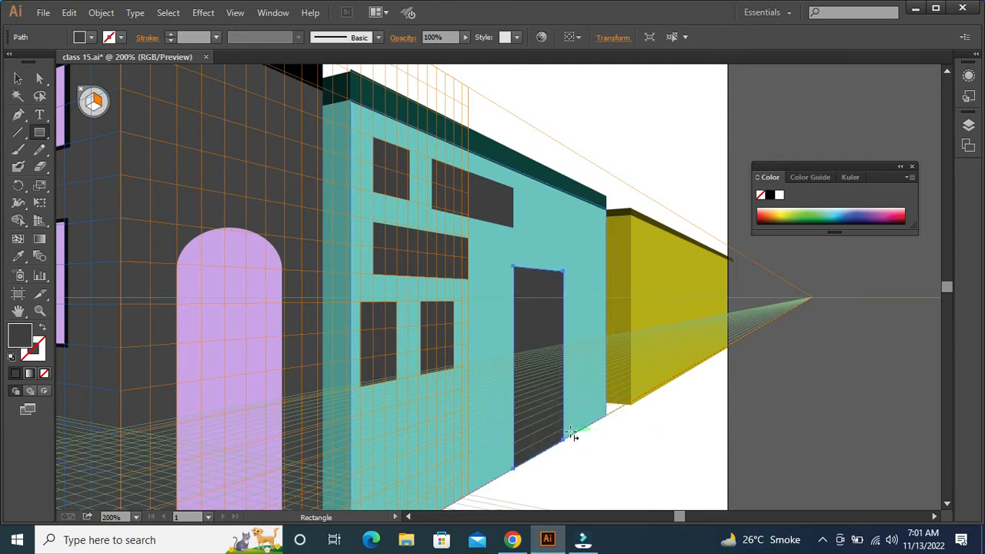
pyautogui.press('Right')
pyautogui.press('Right')
pyautogui.press('Right')
pyautogui.press('Right')
pyautogui.press('Right')
pyautogui.press('Right')
pyautogui.press('Right')
pyautogui.press('Right')
pyautogui.press('Right')
pyautogui.press('Right')
pyautogui.press('Right')
pyautogui.press('Right')
pyautogui.press('Right')
pyautogui.press('Right')
pyautogui.press('Right')
pyautogui.press('Right')
pyautogui.press('Right')
pyautogui.press('Right')
pyautogui.press('Right')
pyautogui.press('Right')
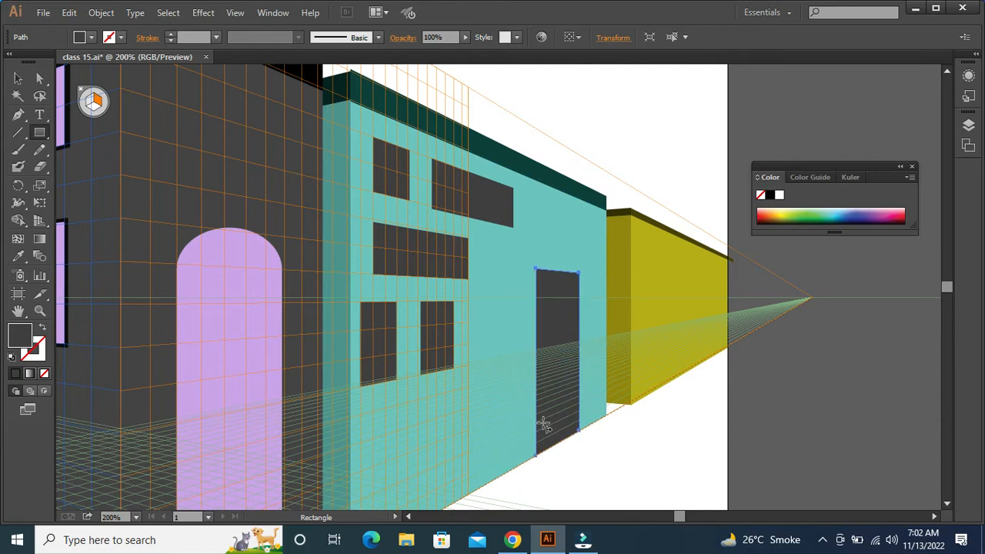
pyautogui.press('Right')
pyautogui.press('Right')
pyautogui.press('Right')
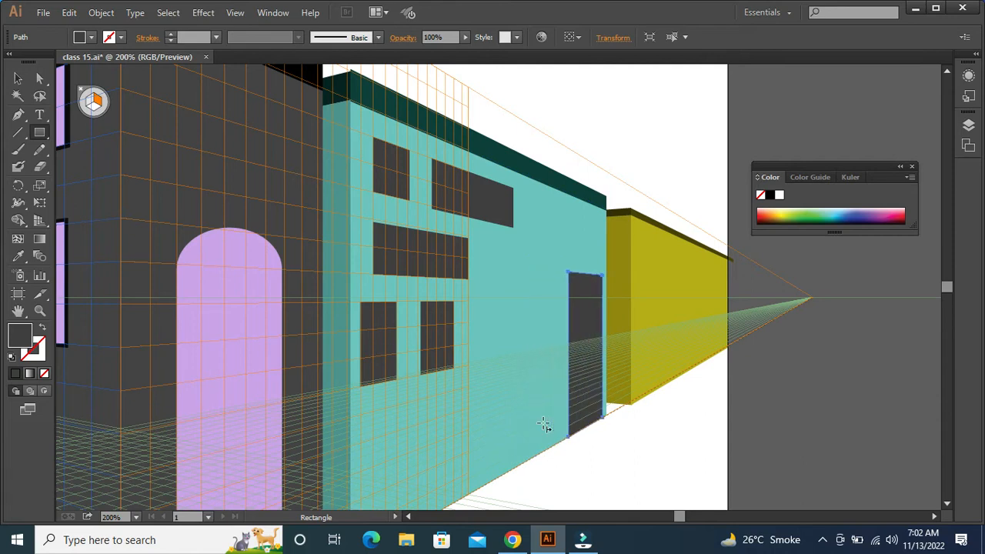
pyautogui.hotkey('ctrl', 'shift', 'a')
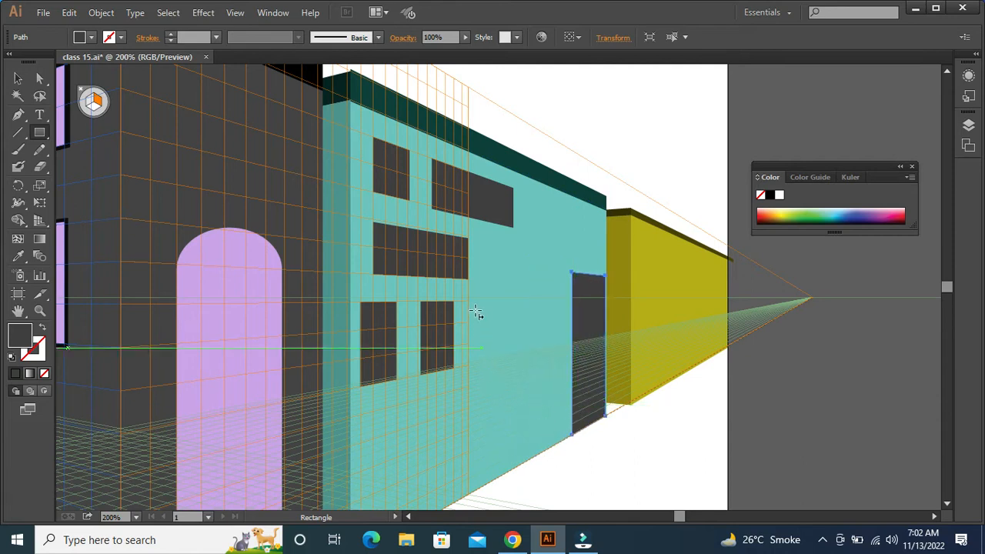
pyautogui.moveTo(472, 302); pyautogui.dragTo(524, 377)
# Select the teal building's door and all six windows and fill them with light grey (c9c9d3)
pyautogui.press('v')
pyautogui.click(584, 341)
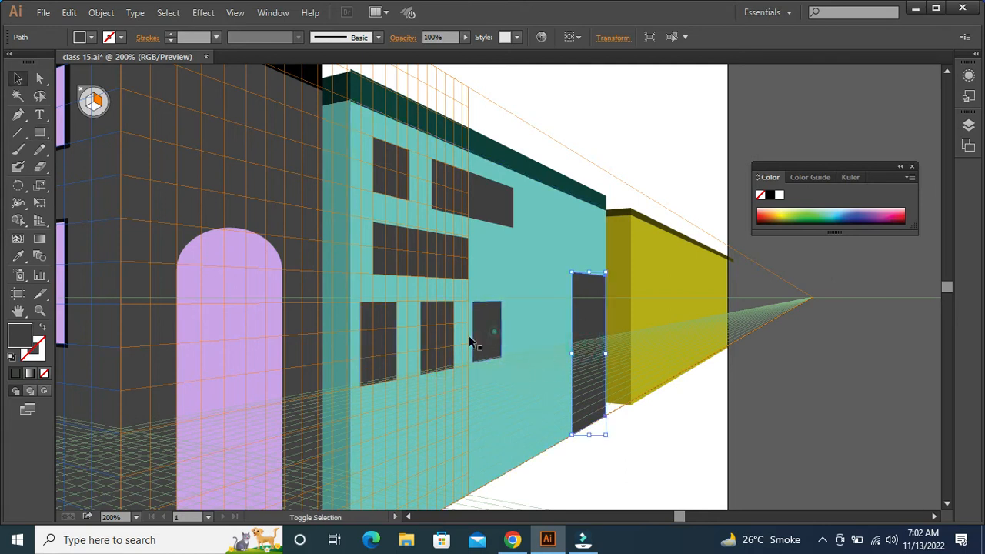
pyautogui.keyDown('shift'); pyautogui.click(493, 332); pyautogui.keyUp('shift')
pyautogui.keyDown('shift'); pyautogui.click(430, 342); pyautogui.keyUp('shift')
pyautogui.keyDown('shift'); pyautogui.click(379, 338); pyautogui.keyUp('shift')
pyautogui.keyDown('shift'); pyautogui.click(403, 269); pyautogui.keyUp('shift')
pyautogui.keyDown('shift'); pyautogui.click(399, 191); pyautogui.keyUp('shift')
pyautogui.keyDown('shift'); pyautogui.click(457, 185); pyautogui.keyUp('shift')
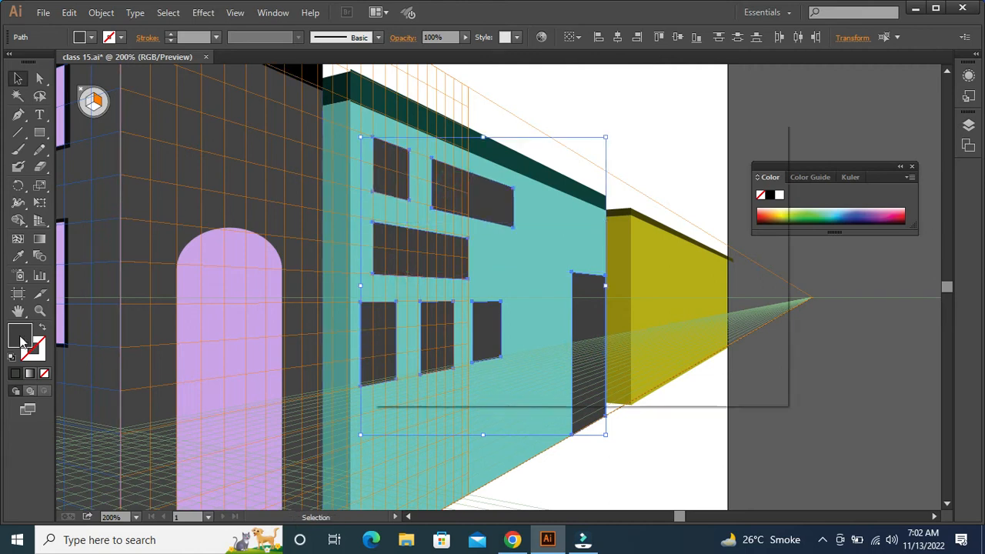
pyautogui.doubleClick(22, 340)
pyautogui.moveTo(399, 258); pyautogui.dragTo(397, 205)
pyautogui.click(711, 180)
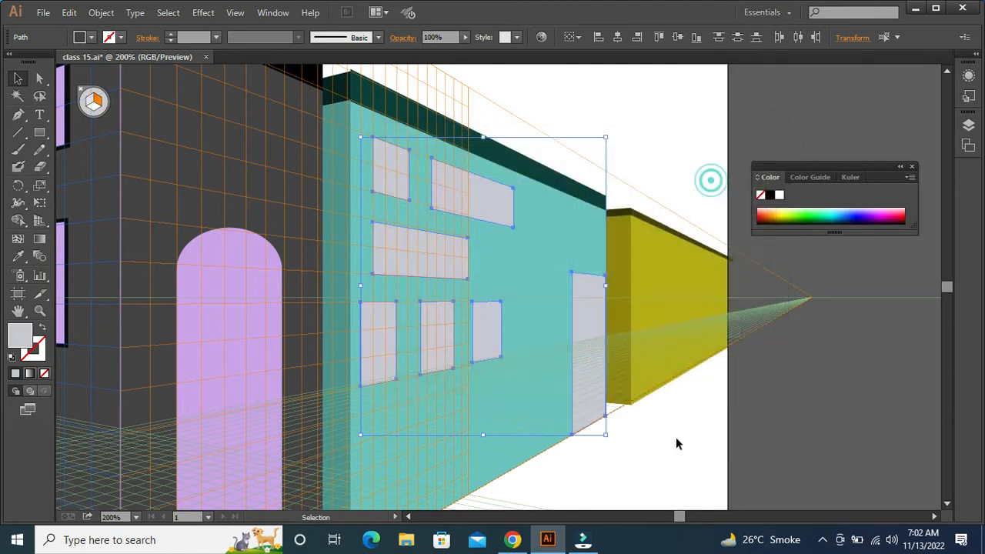
pyautogui.click(675, 442)
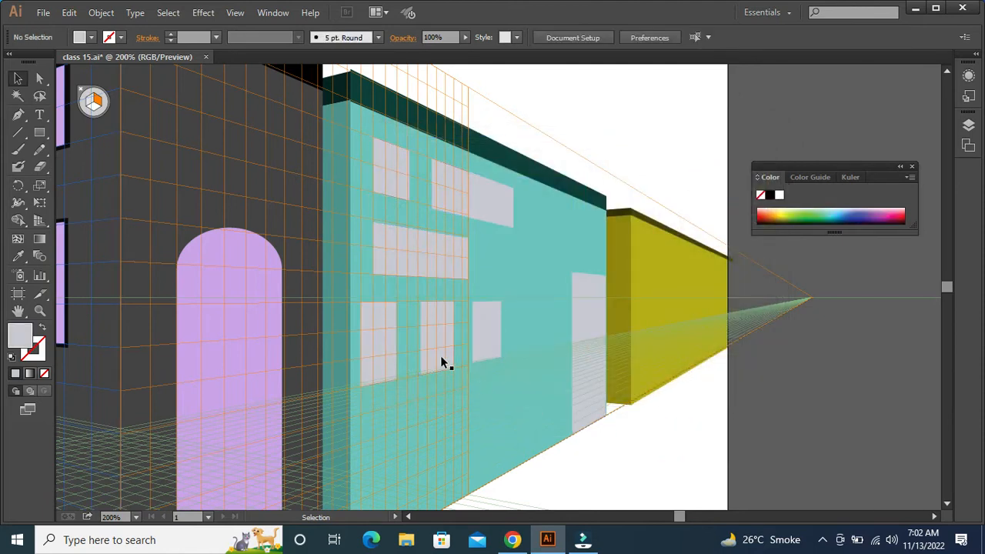
pyautogui.click(596, 346)
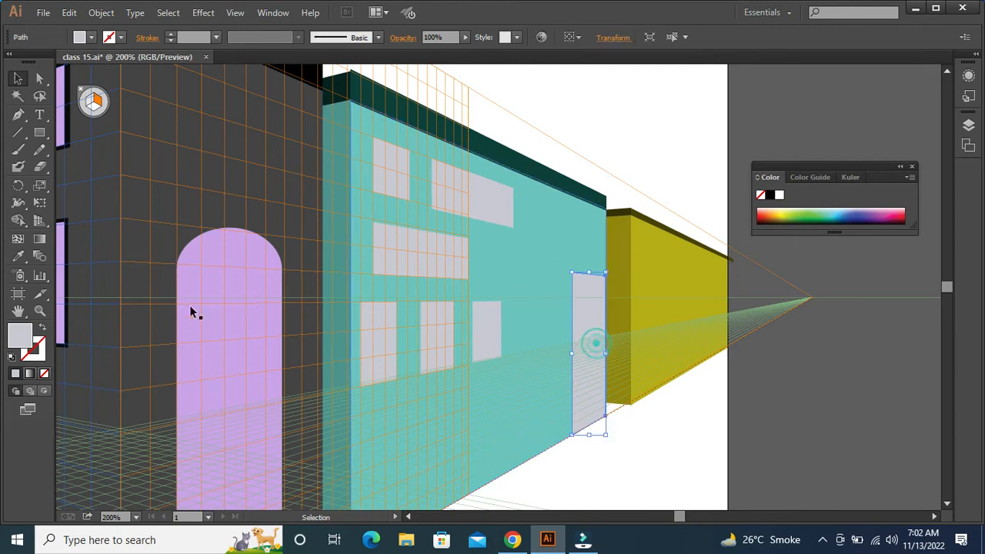
pyautogui.doubleClick(23, 336)
pyautogui.click(620, 458)
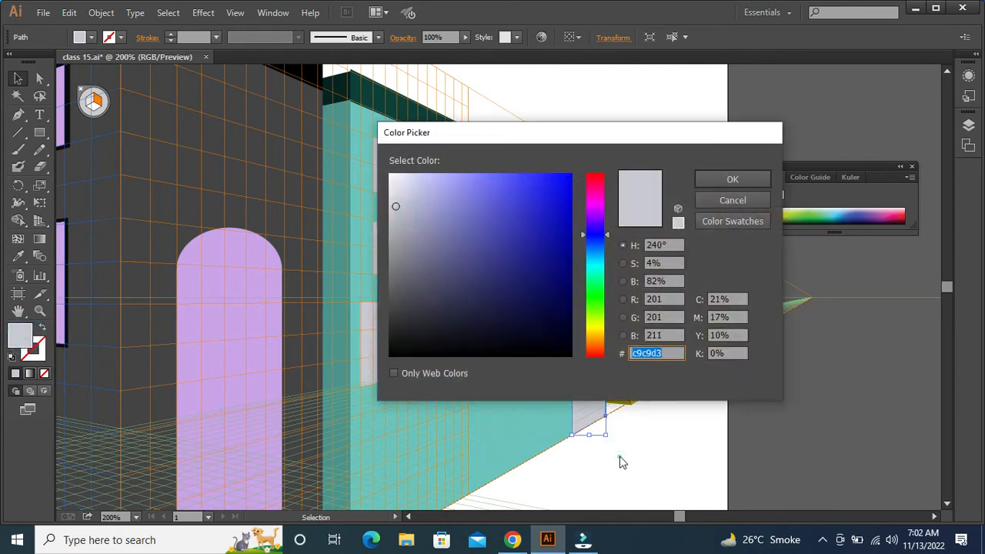
pyautogui.click(728, 204)
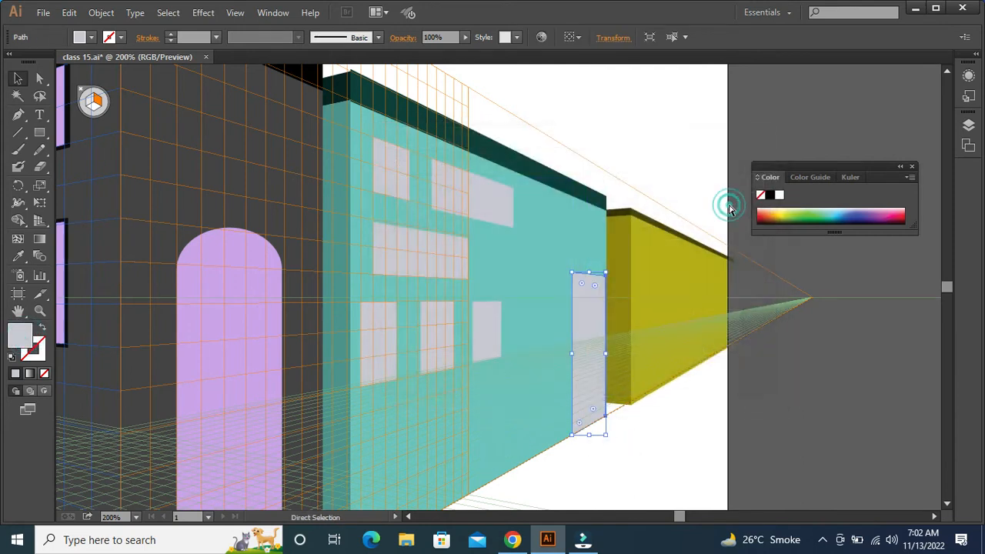
# Place a copy of the teal building's door directly behind it and enlarge the copy slightly to serve as a frame
pyautogui.press('a')
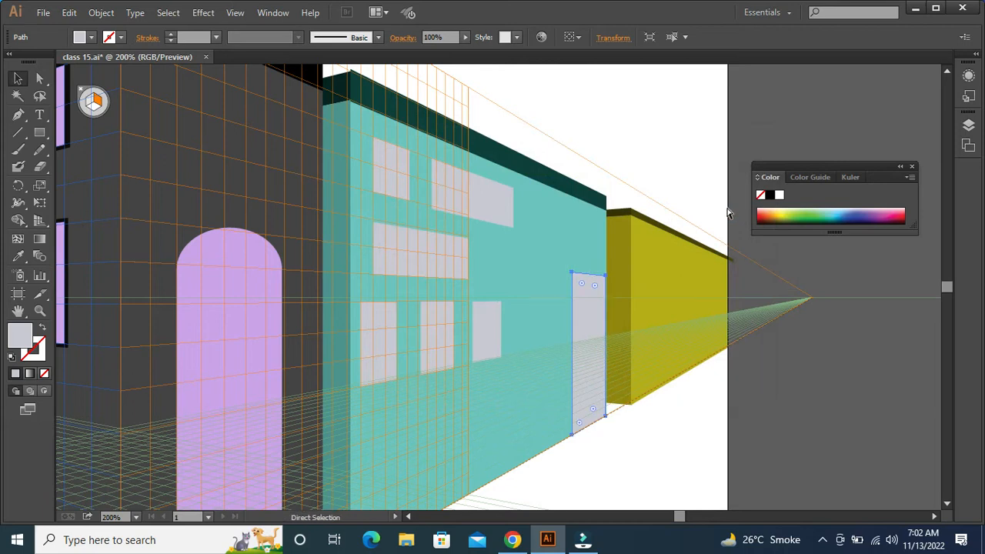
pyautogui.press('b')
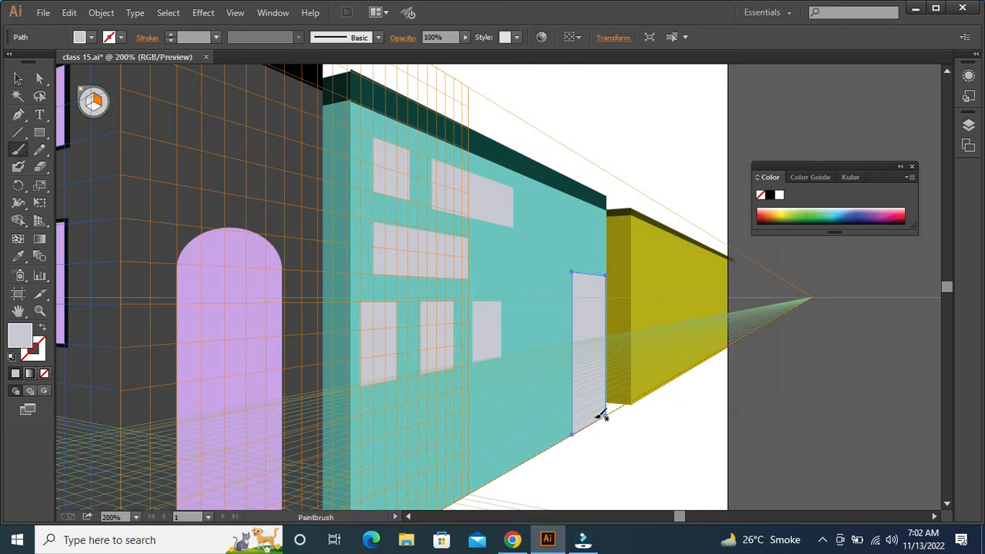
pyautogui.press('v')
pyautogui.press('a')
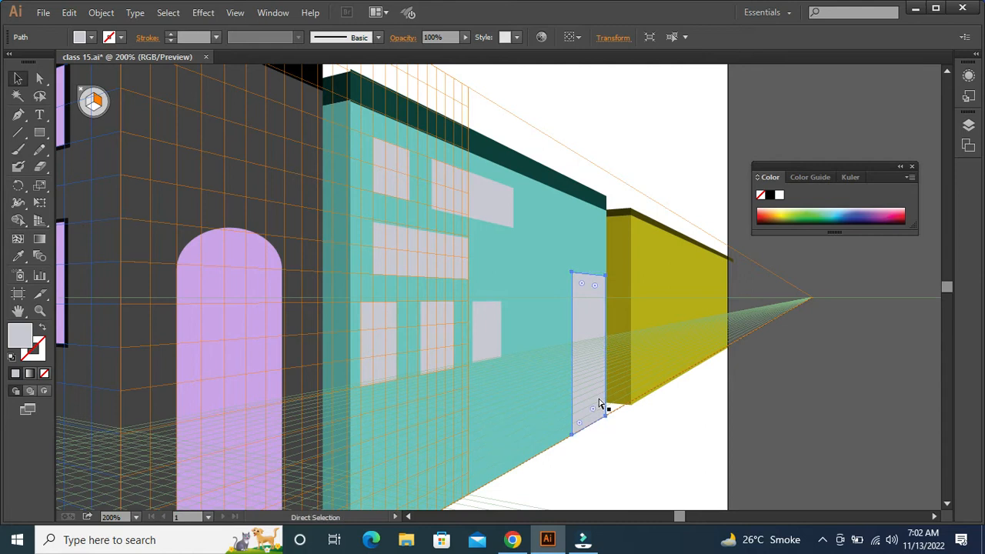
pyautogui.press('v')
pyautogui.moveTo(607, 435); pyautogui.dragTo(613, 440)
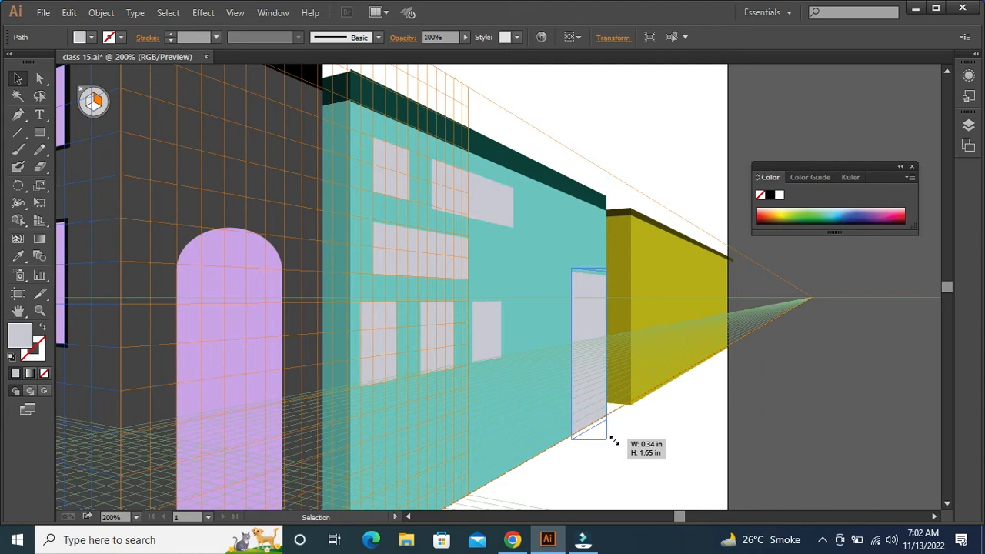
pyautogui.moveTo(613, 439); pyautogui.dragTo(612, 439)
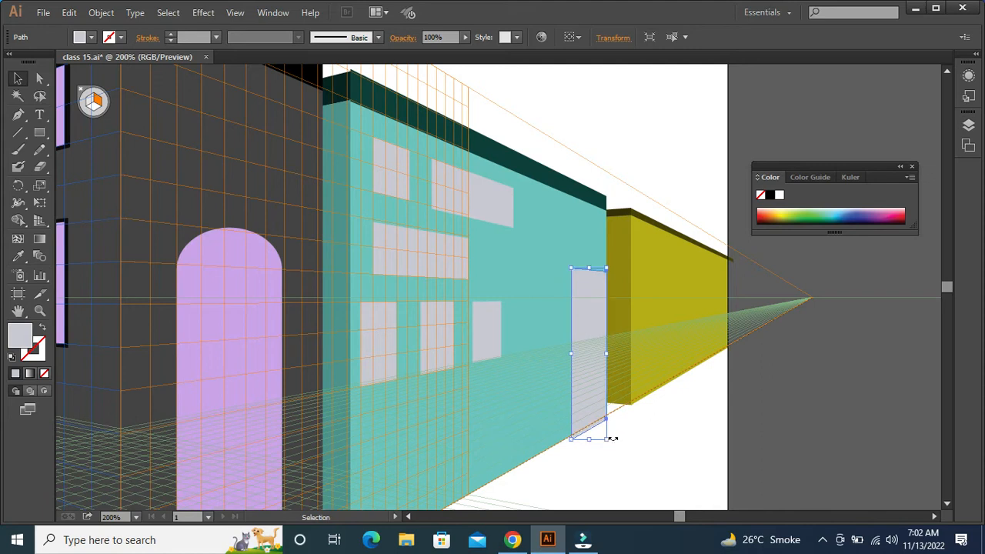
# Fill the enlarged door copy with black sampled from the central building's roof band
pyautogui.press('i')
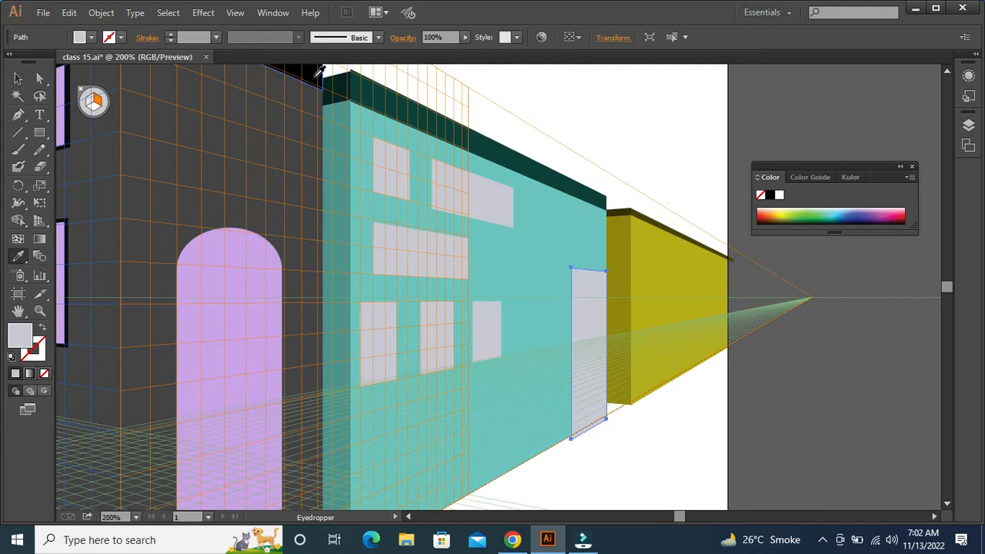
pyautogui.click(331, 88)
pyautogui.hotkey('ctrl', '+')
pyautogui.hotkey('ctrl', '+')
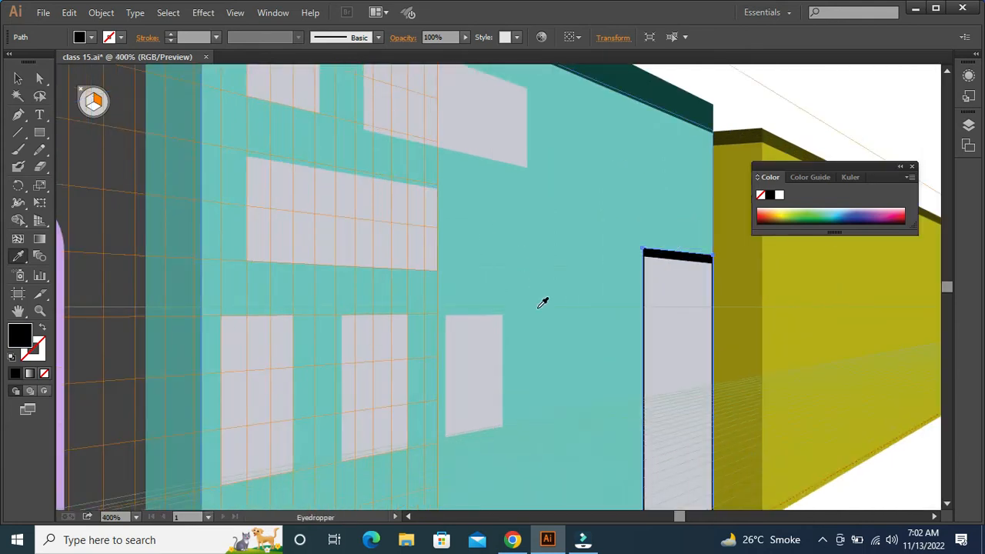
pyautogui.moveTo(598, 351); pyautogui.dragTo(457, 168)
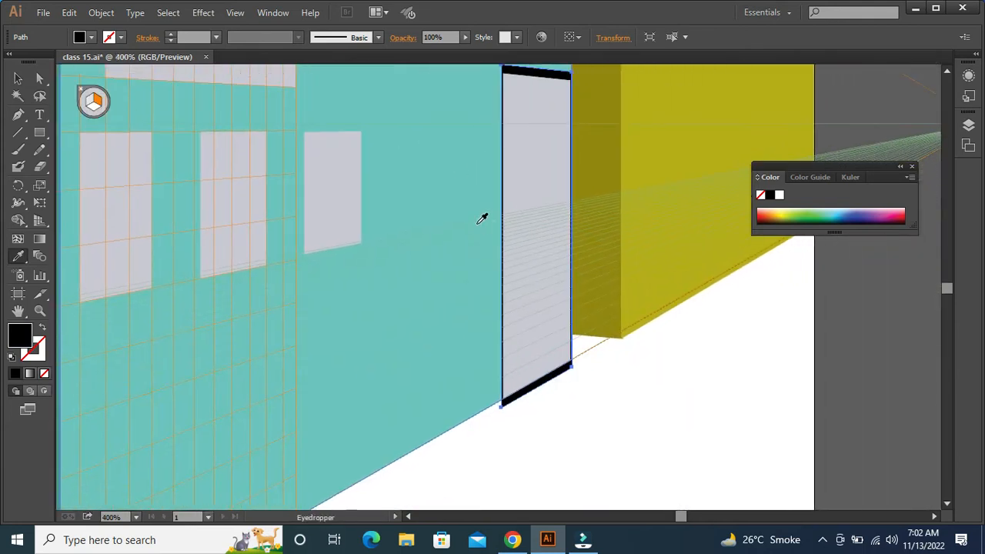
pyautogui.press('v')
pyautogui.click(580, 410)
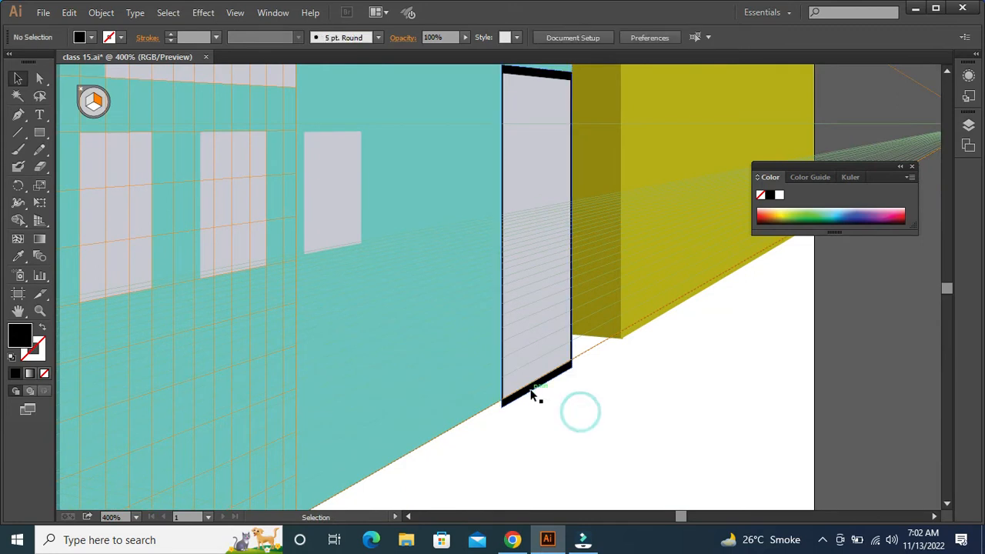
# Raise the black door frame to the base line of the wall and widen its left side slightly
pyautogui.click(532, 391)
pyautogui.moveTo(535, 408); pyautogui.dragTo(534, 400)
pyautogui.moveTo(502, 234); pyautogui.dragTo(499, 237)
pyautogui.click(702, 357)
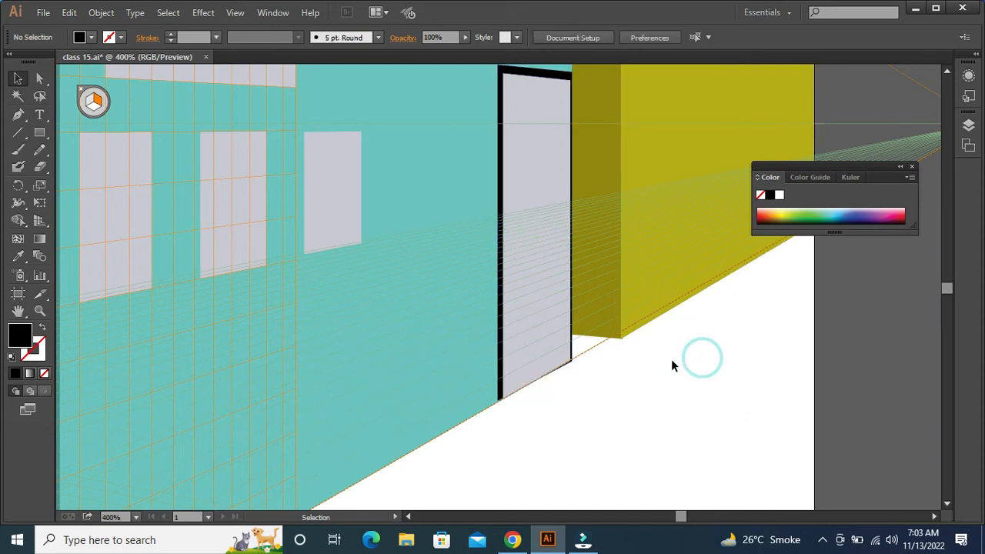
# Draw a door and two small windows on the yellow building's right-plane wall, reusing the teal building's light grey window fill
pyautogui.hotkey('ctrl', '-')
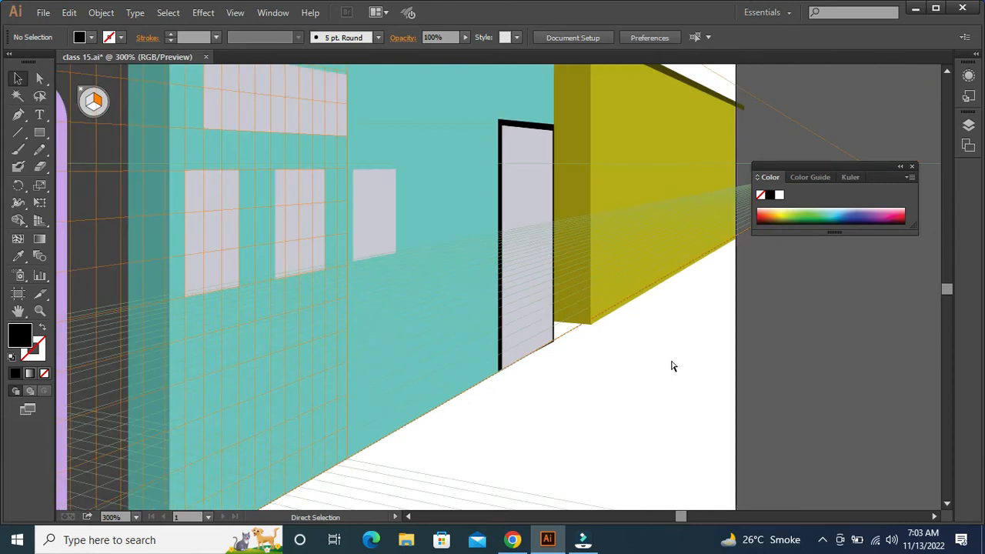
pyautogui.hotkey('ctrl', '-')
pyautogui.moveTo(585, 345); pyautogui.dragTo(587, 398)
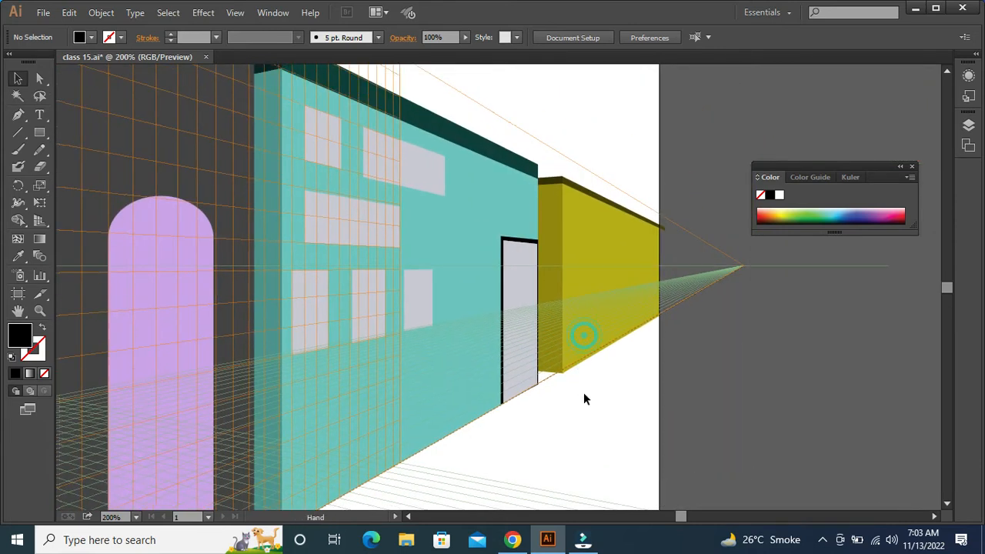
pyautogui.click(320, 330)
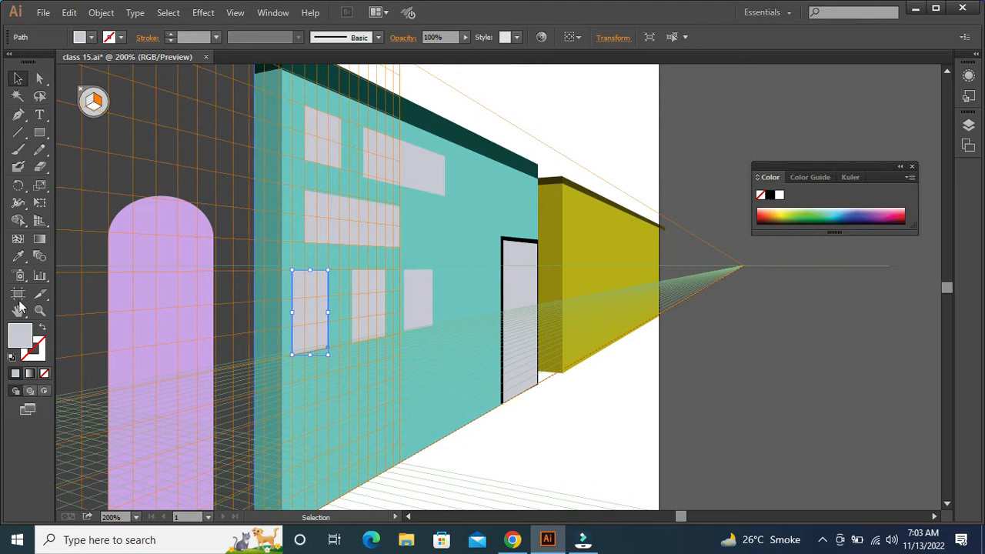
pyautogui.click(41, 132)
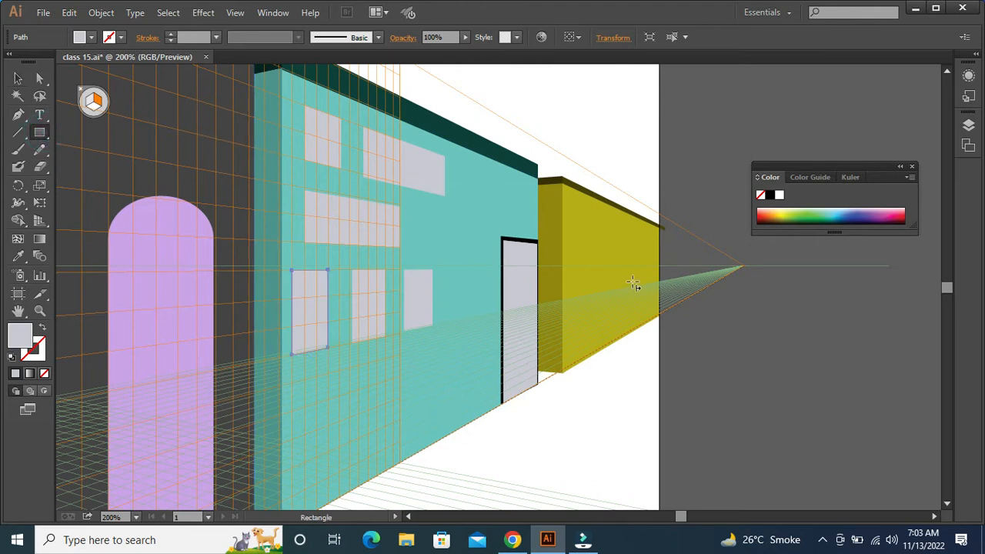
pyautogui.moveTo(602, 244); pyautogui.dragTo(631, 342)
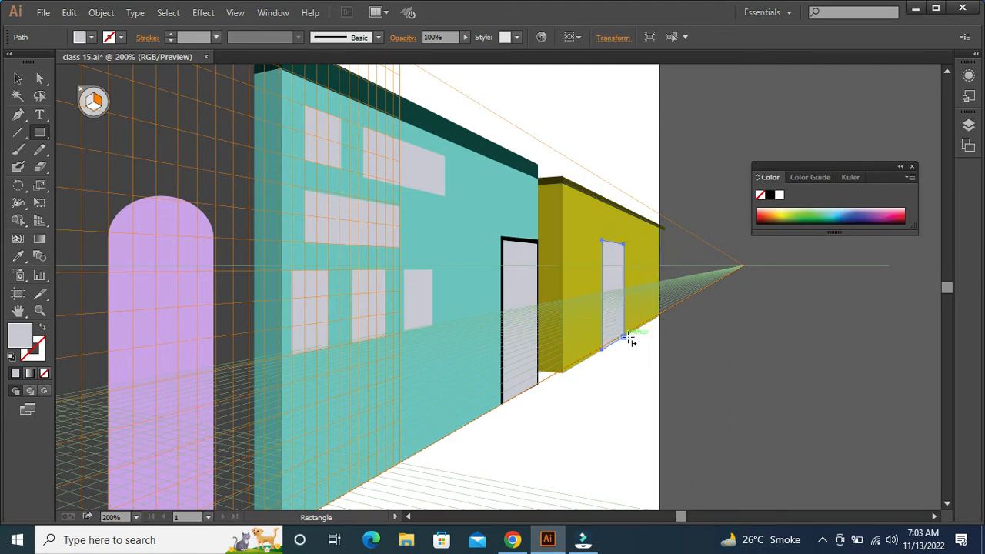
pyautogui.moveTo(571, 206); pyautogui.dragTo(581, 239)
pyautogui.moveTo(646, 262); pyautogui.dragTo(656, 286)
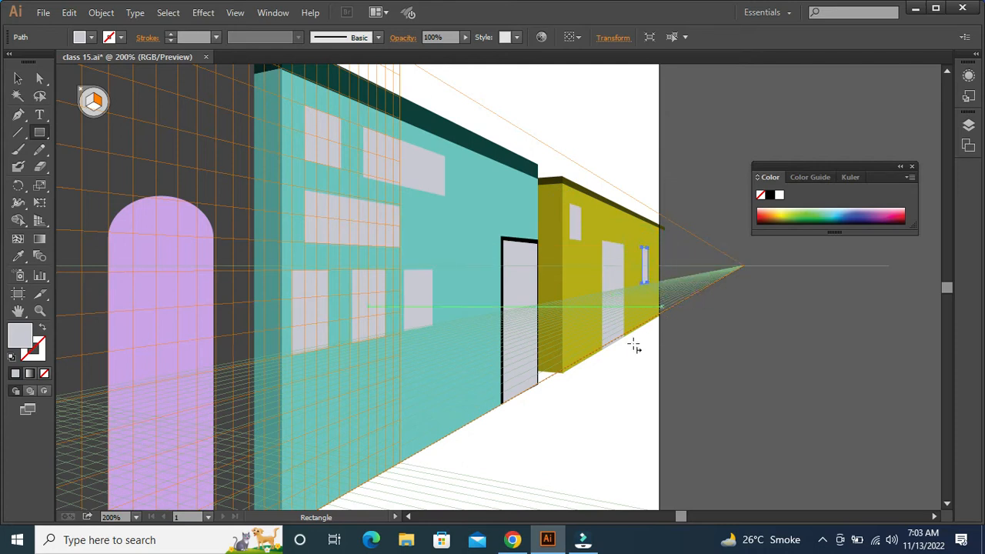
# Select the yellow building's door and both windows and fill them with light green (a0f286)
pyautogui.press('v')
pyautogui.click(618, 287)
pyautogui.keyDown('shift'); pyautogui.click(574, 223); pyautogui.keyUp('shift')
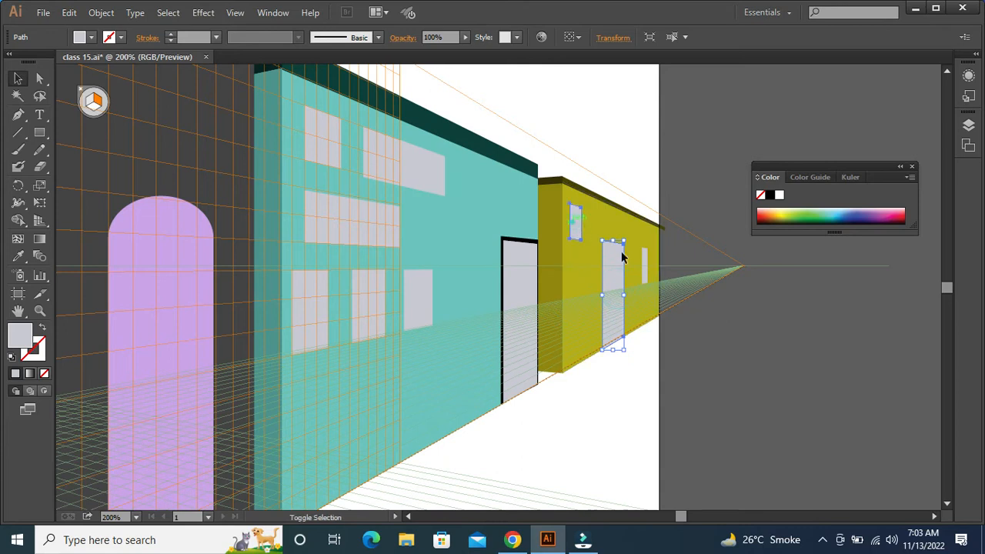
pyautogui.keyDown('shift'); pyautogui.click(645, 265); pyautogui.keyUp('shift')
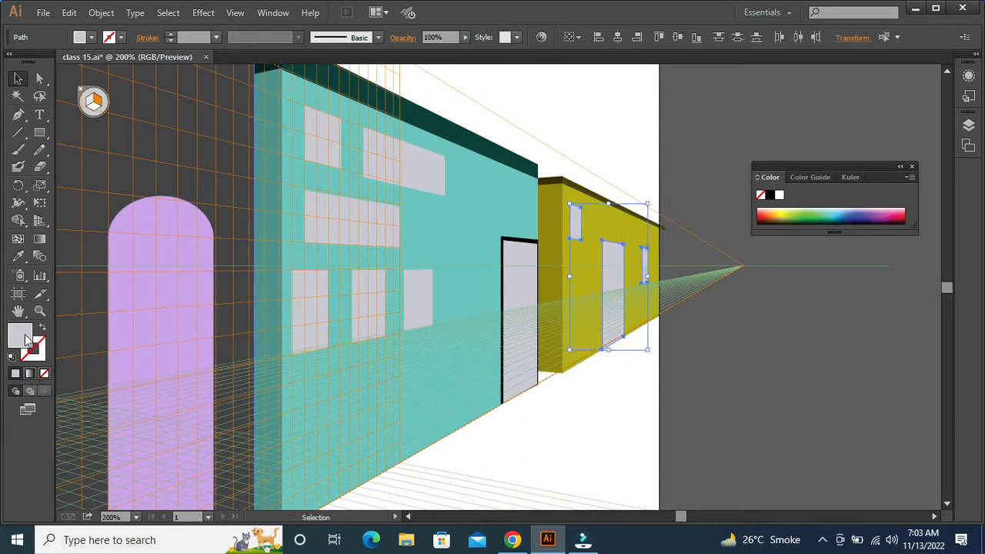
pyautogui.doubleClick(26, 339)
pyautogui.click(585, 300)
pyautogui.moveTo(510, 198); pyautogui.dragTo(471, 182)
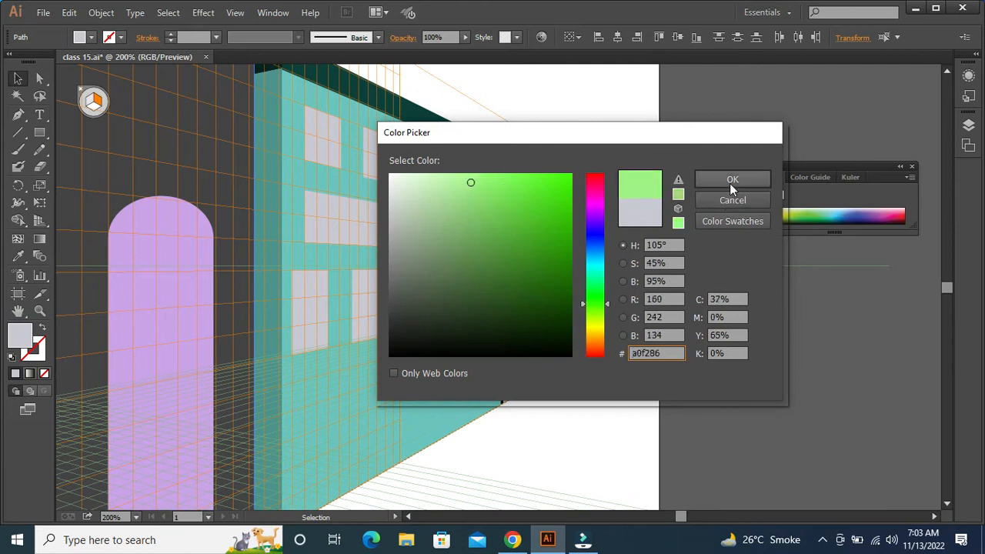
pyautogui.click(731, 180)
pyautogui.click(619, 420)
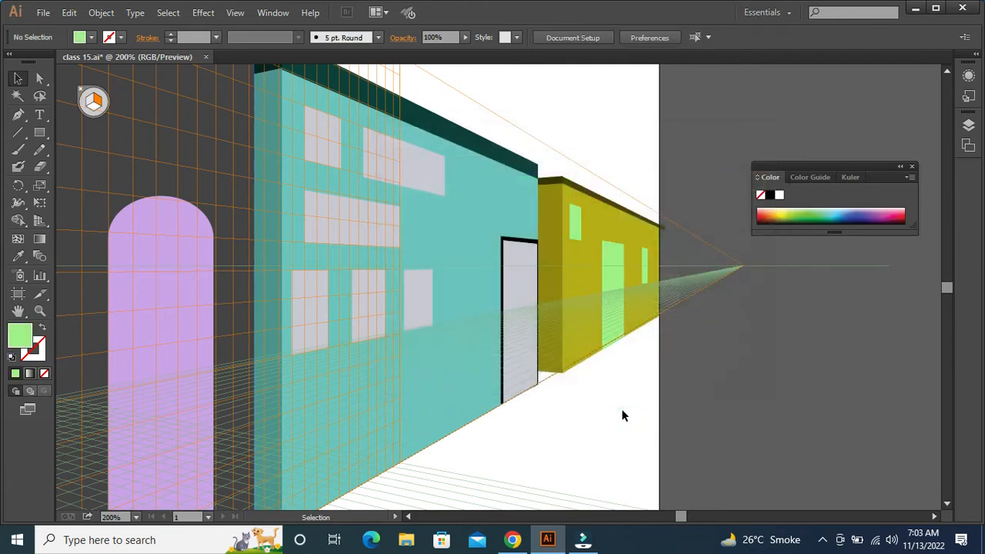
pyautogui.hotkey('ctrl', '0')
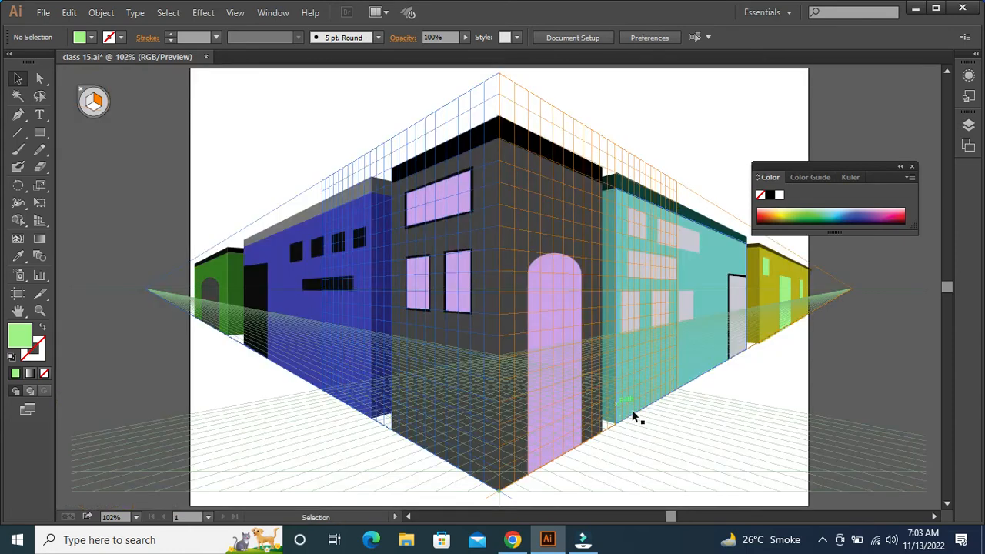
pyautogui.moveTo(690, 425); pyautogui.dragTo(678, 366)
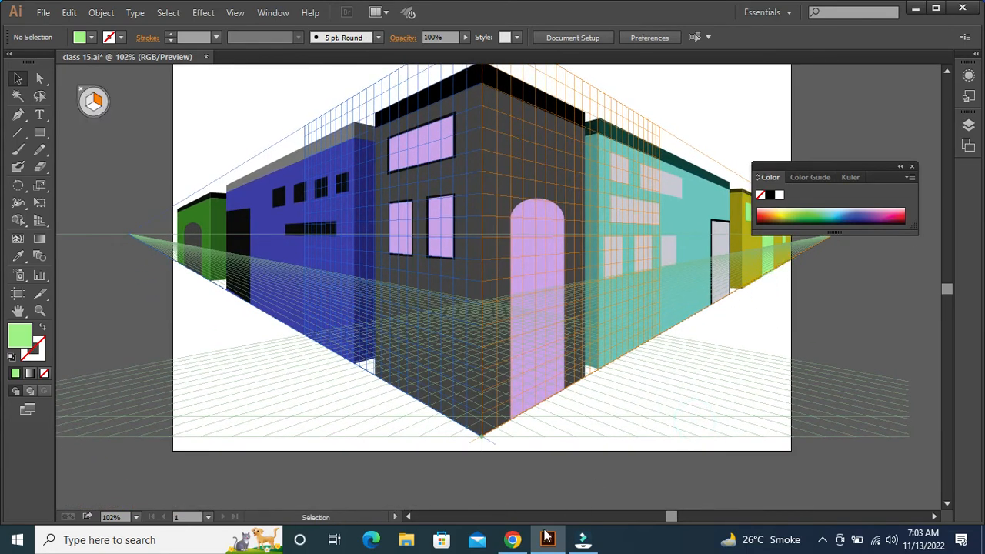
# Switch to Chrome and search Google for "perspective BUILDINGS"
pyautogui.click(511, 540)
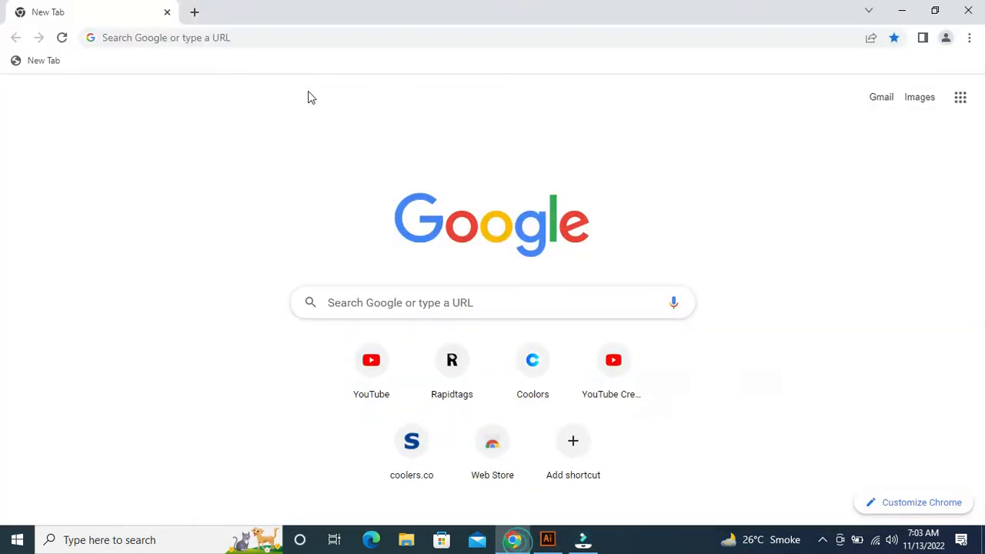
pyautogui.click(344, 39)
pyautogui.write('perspec')
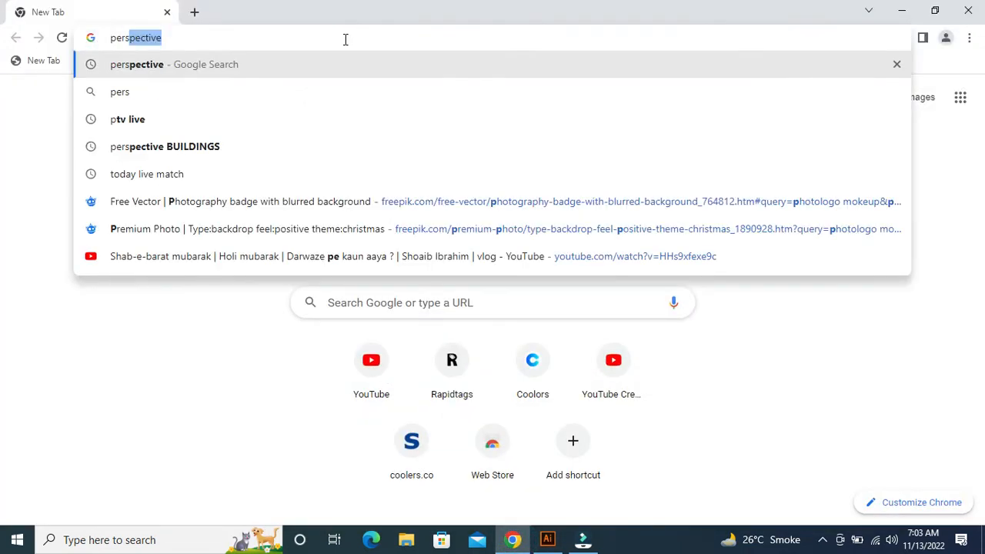
pyautogui.write('ti')
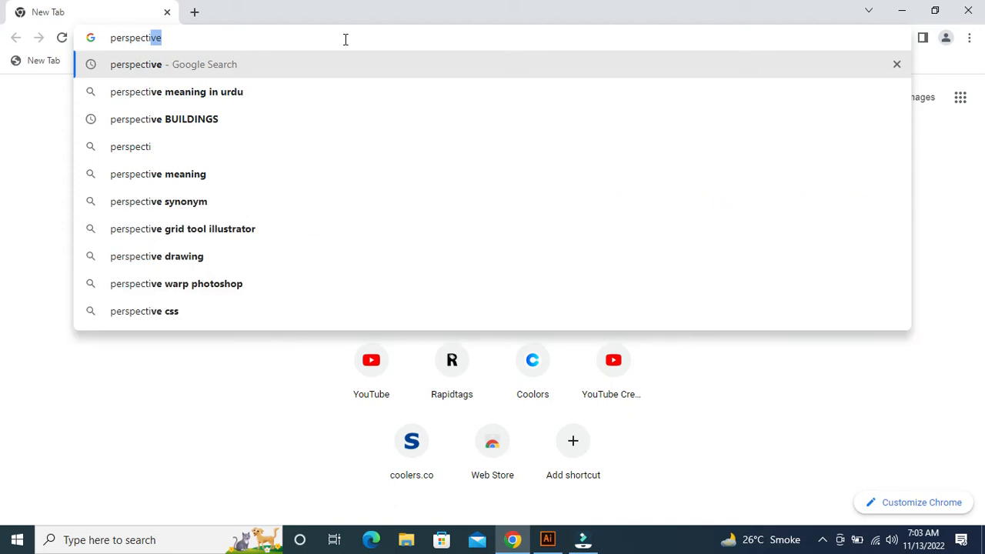
pyautogui.press('Down')
pyautogui.press('Down')
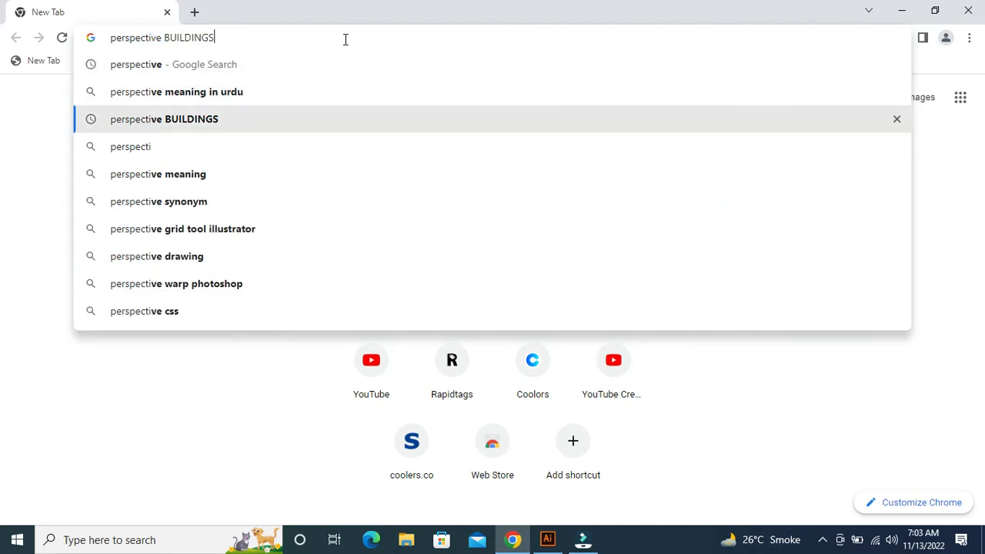
pyautogui.press('Return')
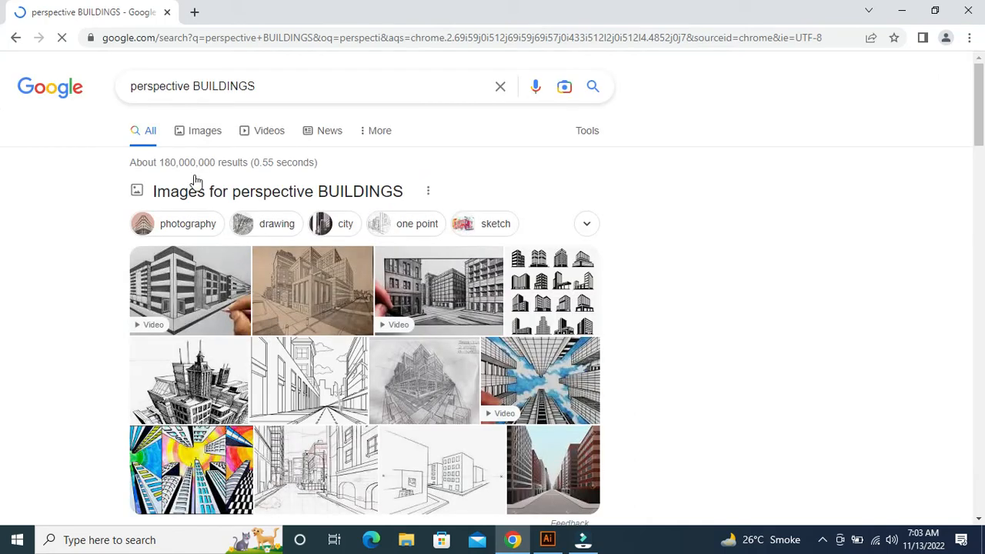
# Browse the image results and preview the colourful Shutterstock city two-point perspective picture as a street reference
pyautogui.click(194, 131)
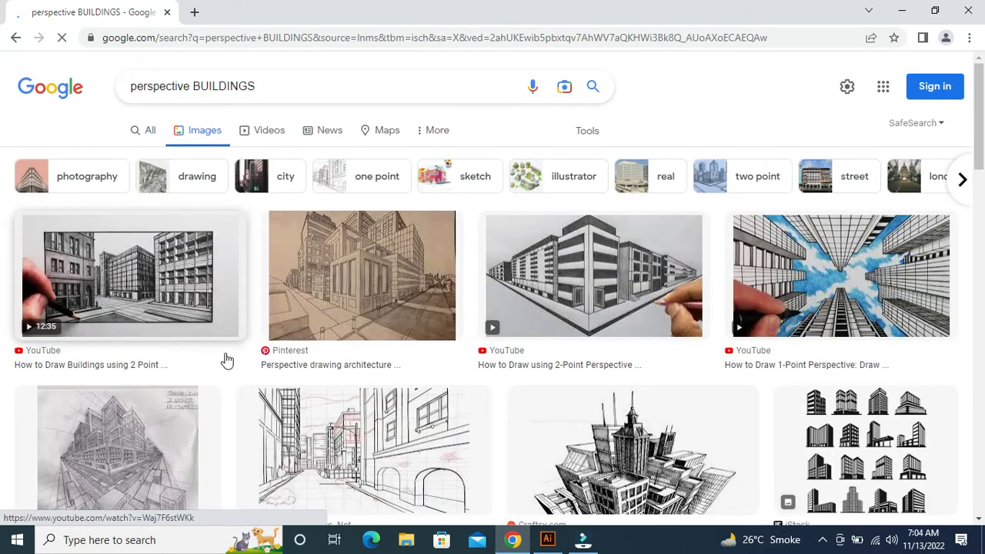
pyautogui.scroll(-6, 577, 372)
pyautogui.click(577, 368)
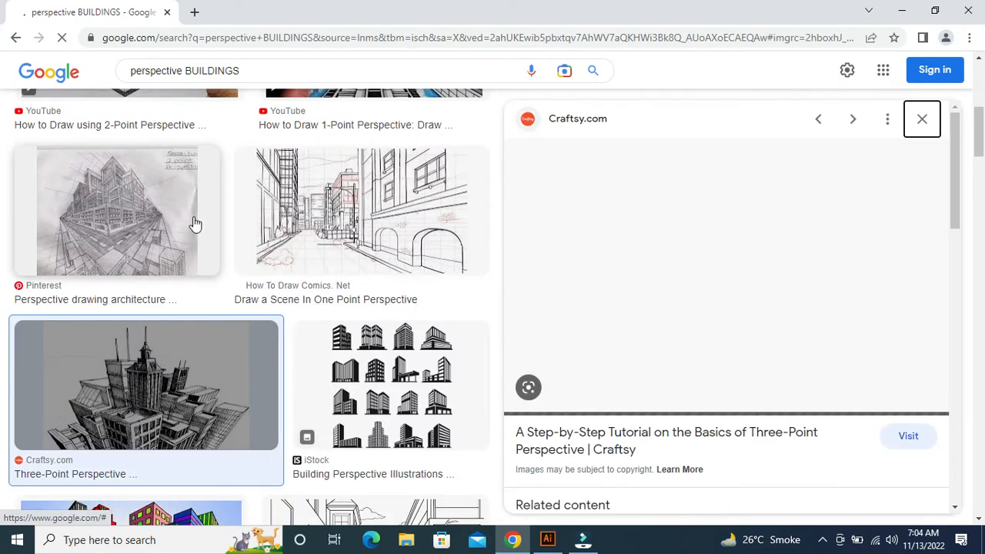
pyautogui.moveTo(981, 124); pyautogui.dragTo(981, 162)
pyautogui.click(215, 187)
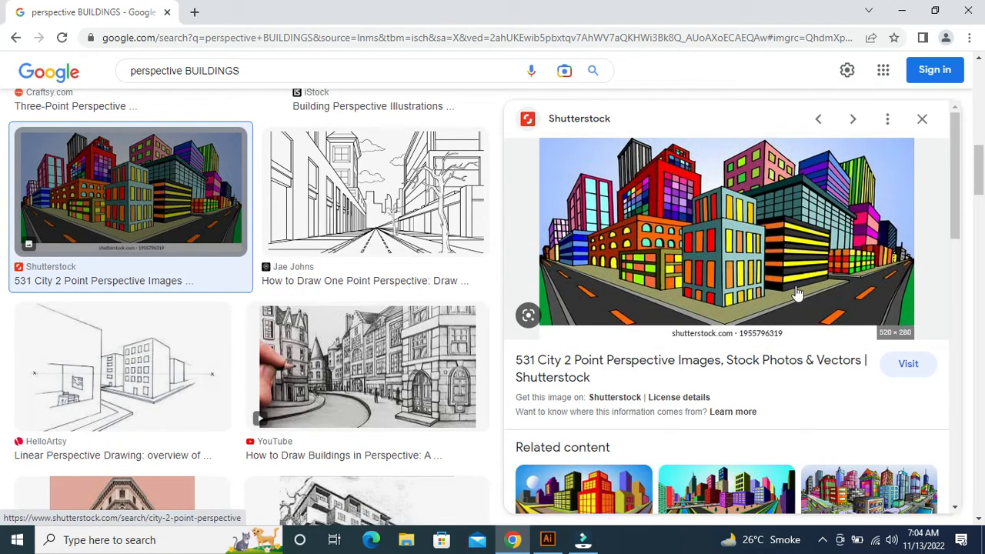
# Switch back to Illustrator and draw two long perspective strips on the ground plane along both rows of buildings
pyautogui.click(547, 540)
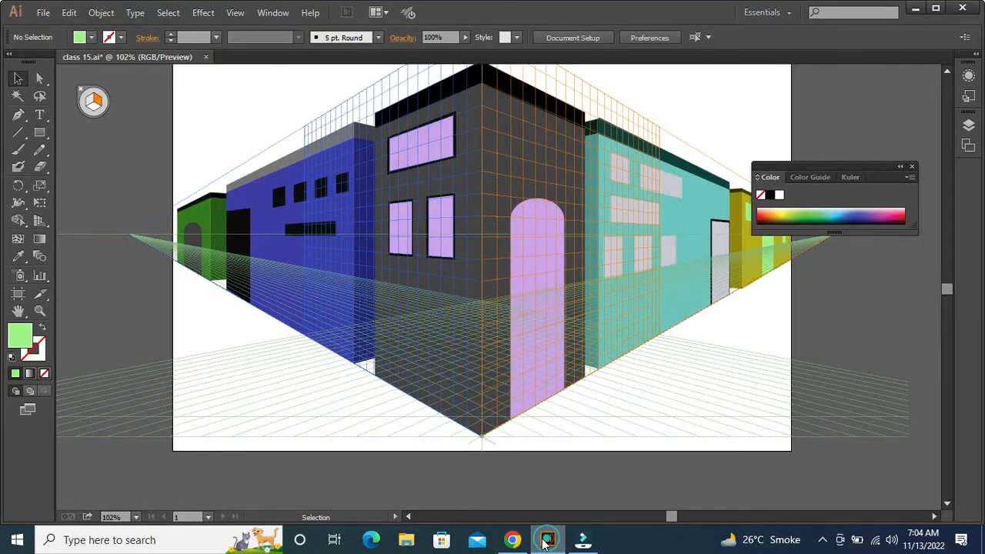
pyautogui.click(40, 132)
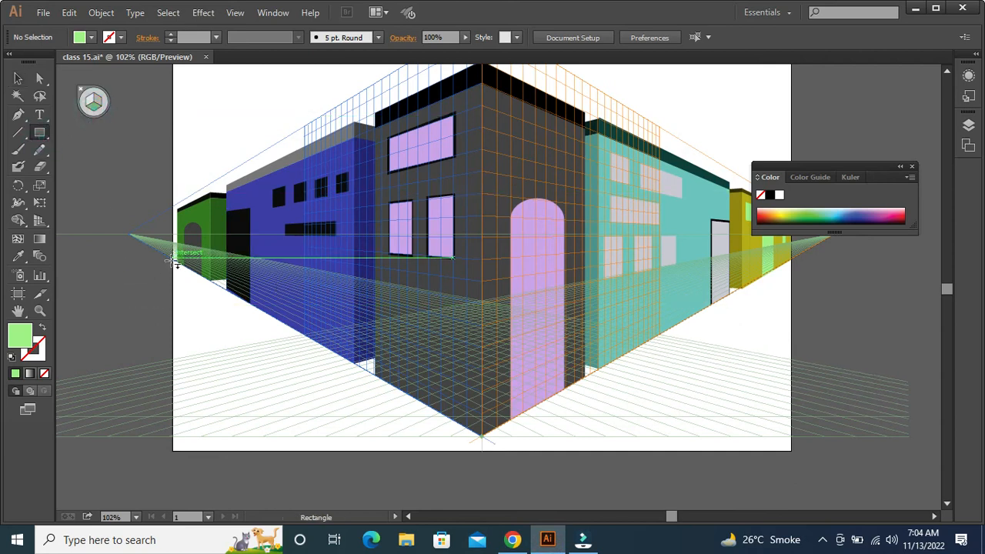
pyautogui.moveTo(177, 262); pyautogui.dragTo(789, 261)
# Fill both ground strips with black (000000) and send them to the back, behind the buildings
pyautogui.press('v')
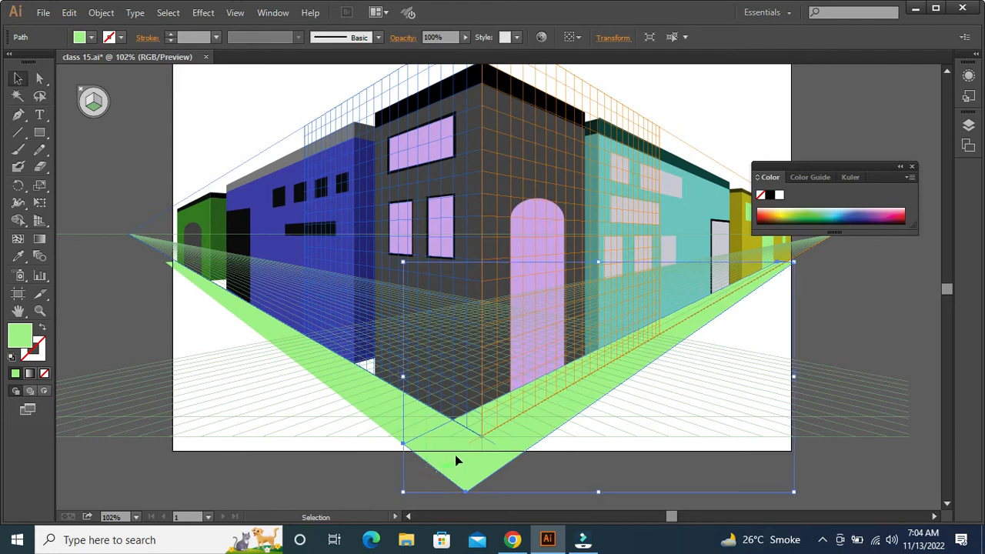
pyautogui.keyDown('shift'); pyautogui.click(358, 393); pyautogui.keyUp('shift')
pyautogui.doubleClick(20, 335)
pyautogui.write('000000')
pyautogui.click(751, 180)
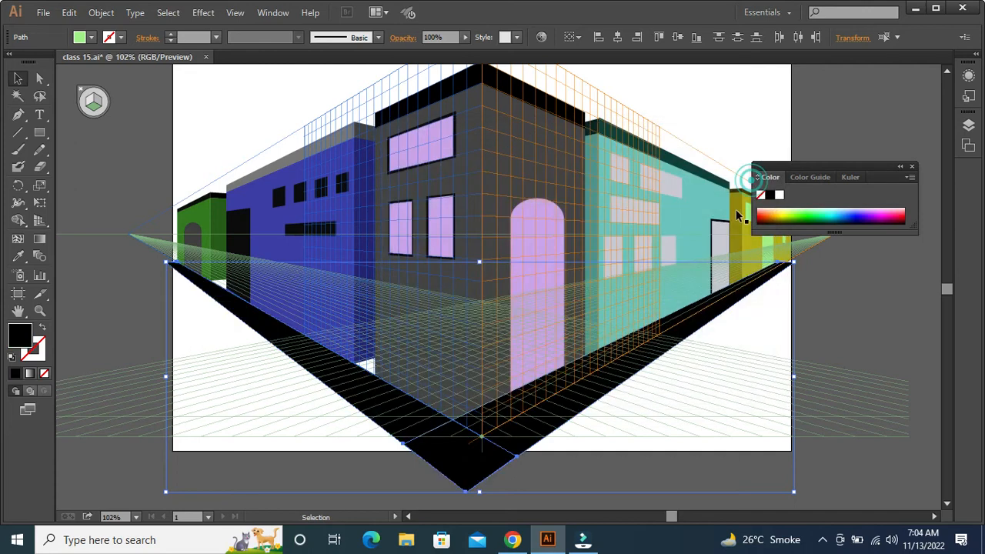
pyautogui.rightClick(433, 465)
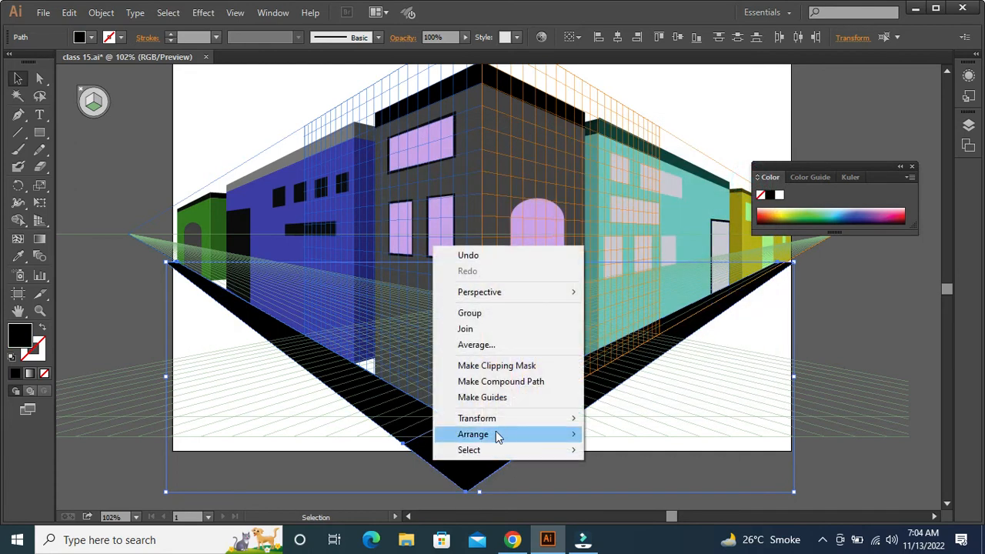
pyautogui.moveTo(497, 434)
pyautogui.click(645, 481)
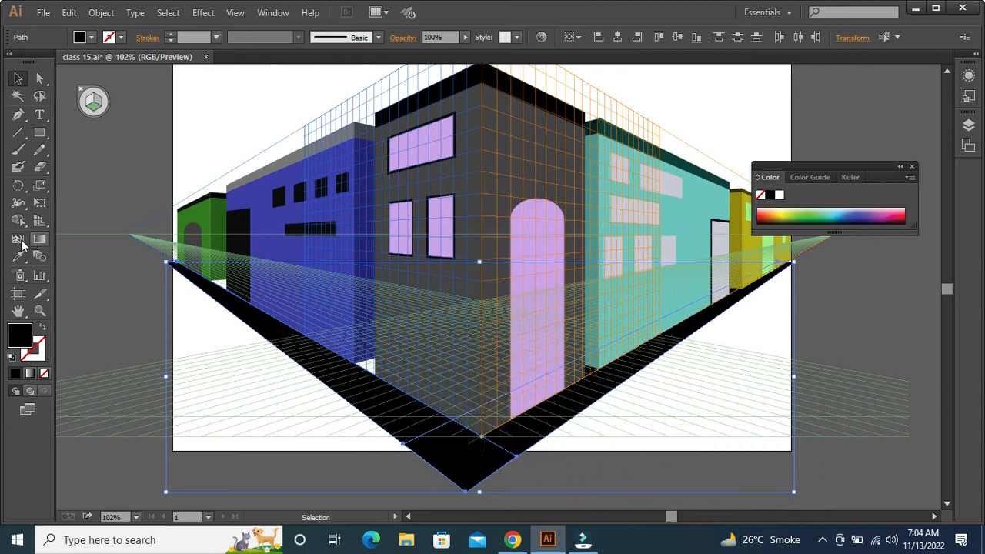
# Merge the two black ground strips into one V-shaped piece with the Shape Builder tool and deselect it
pyautogui.click(18, 223)
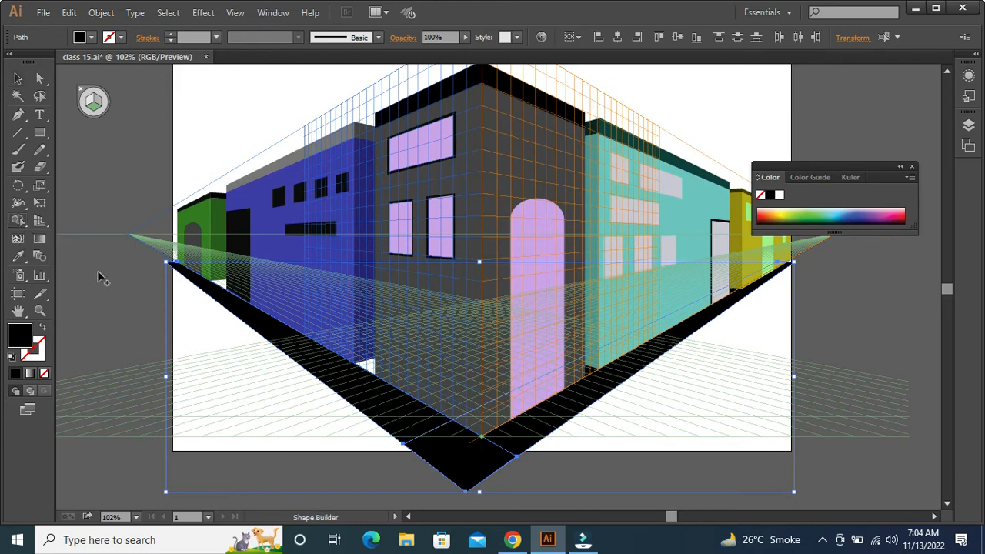
pyautogui.moveTo(411, 436)
pyautogui.mouseDown()
pyautogui.moveTo(448, 458)
pyautogui.moveTo(497, 444)
pyautogui.moveTo(503, 455)
pyautogui.moveTo(531, 454)
pyautogui.mouseUp()
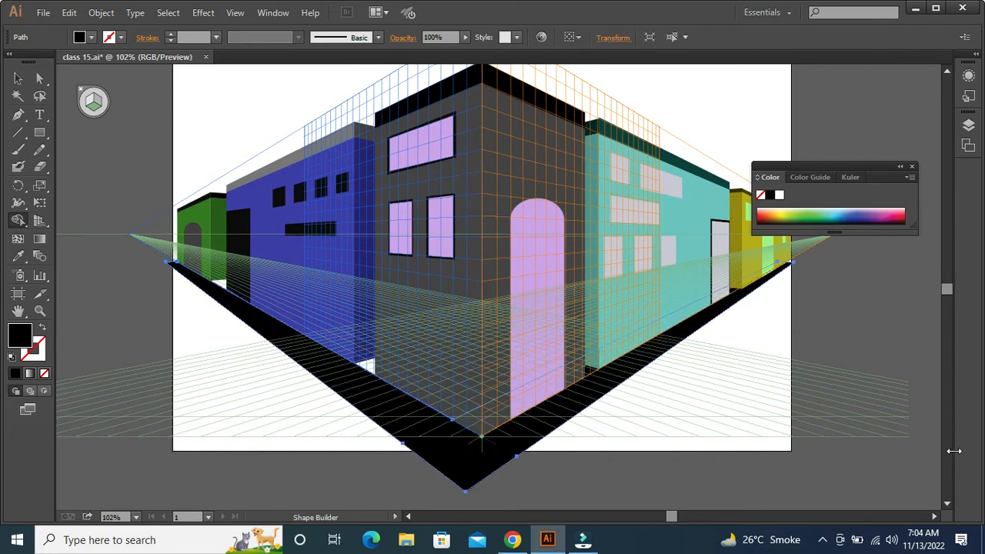
pyautogui.press('v')
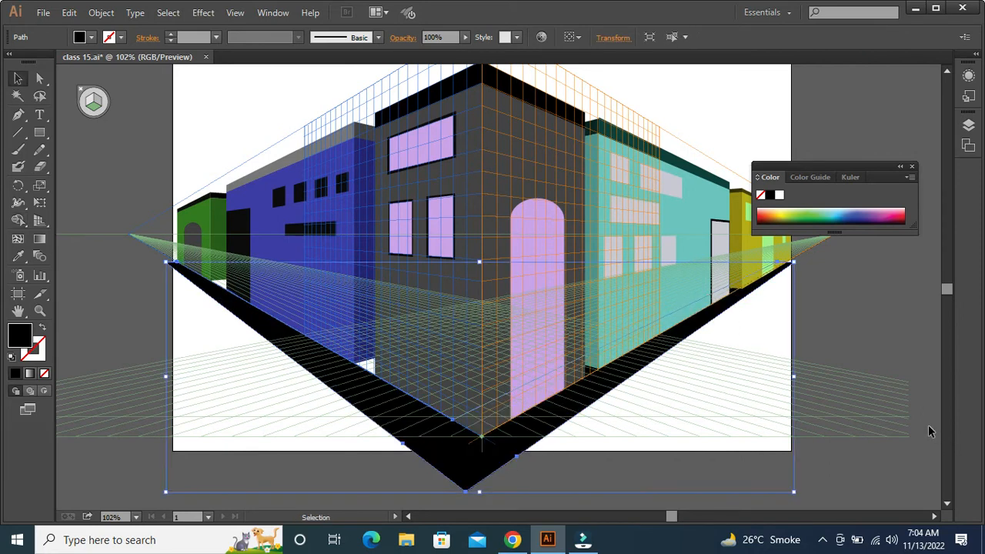
pyautogui.click(844, 394)
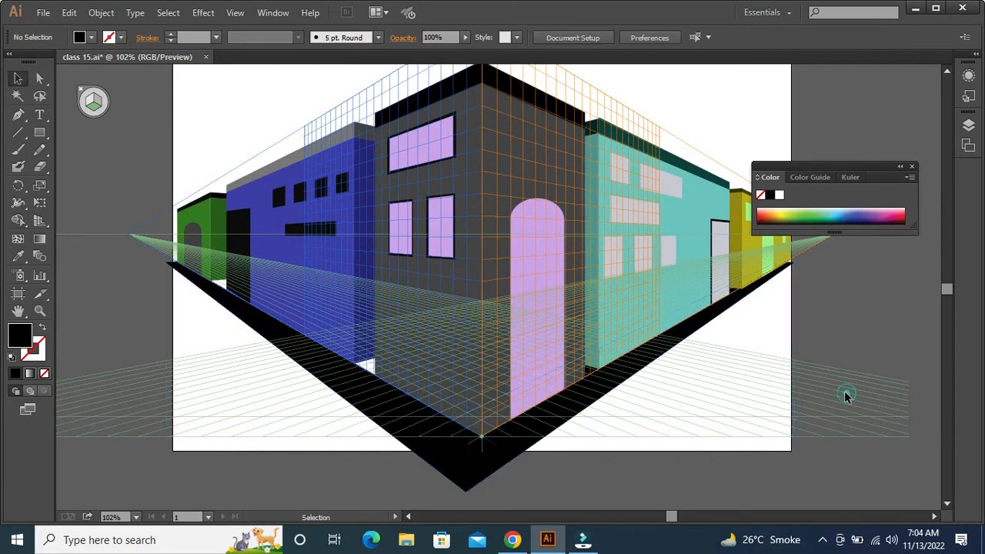
# Close the floating Color panel and stretch the black ground strip's far corner slightly up and outward to meet the yellow building's base
pyautogui.click(911, 167)
pyautogui.press('a')
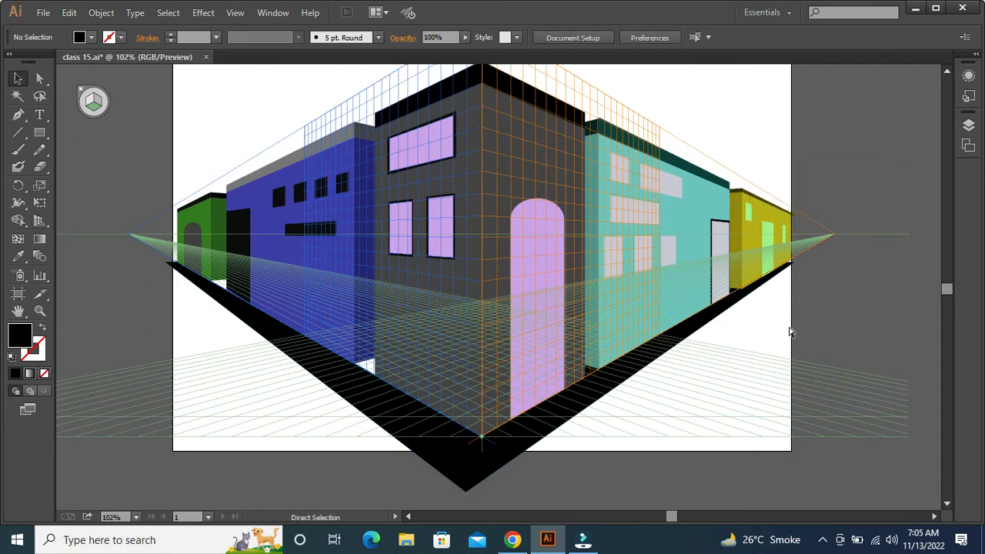
pyautogui.hotkey('ctrl', '=')
pyautogui.moveTo(835, 334); pyautogui.dragTo(565, 435)
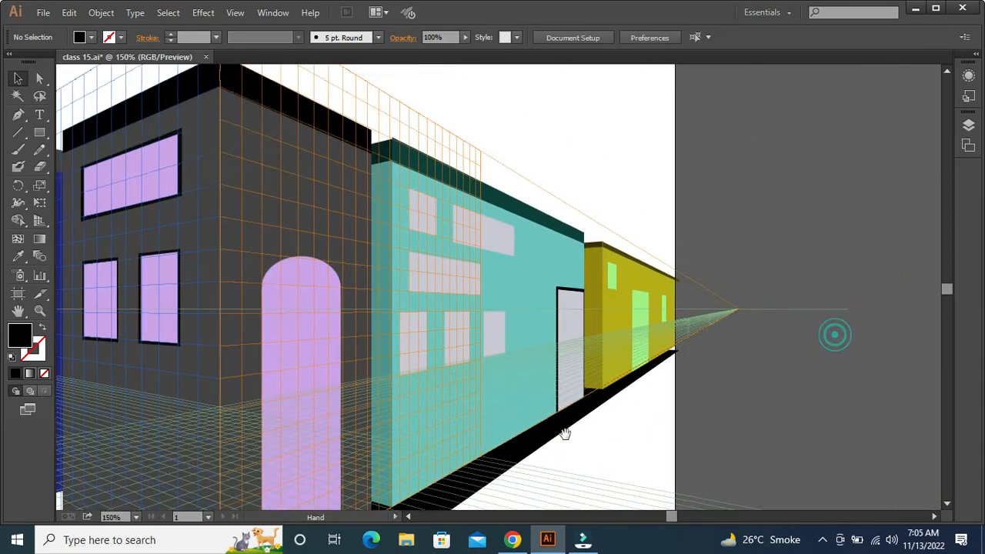
pyautogui.hotkey('ctrl', '=')
pyautogui.hotkey('ctrl', '=')
pyautogui.hotkey('ctrl', '=')
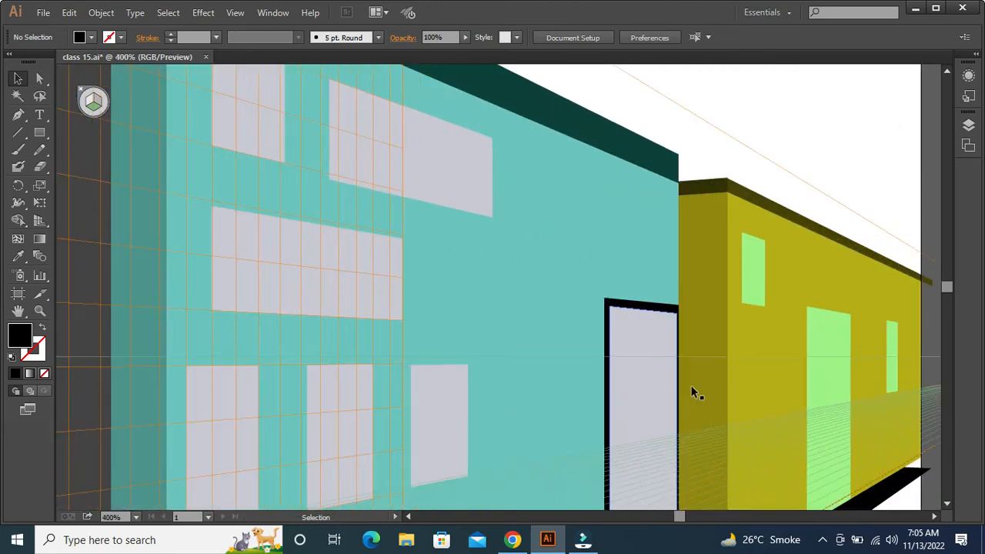
pyautogui.moveTo(762, 395); pyautogui.dragTo(514, 347)
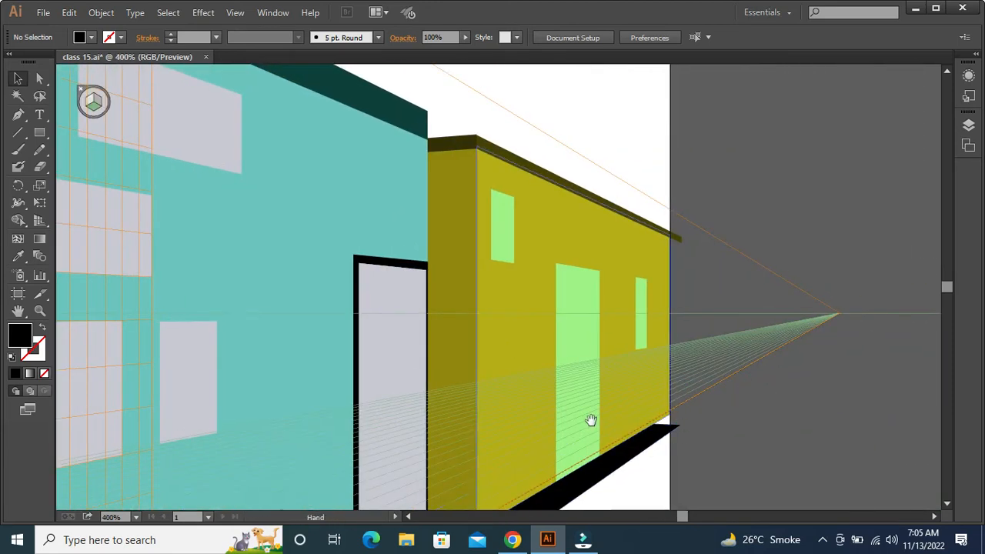
pyautogui.moveTo(590, 419); pyautogui.dragTo(538, 351)
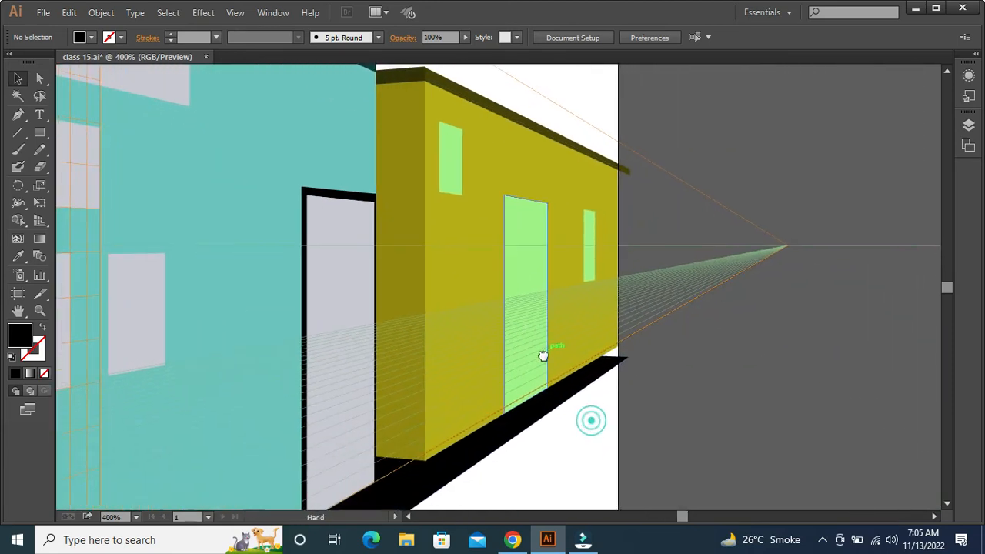
pyautogui.click(609, 359)
pyautogui.moveTo(628, 357); pyautogui.dragTo(634, 344)
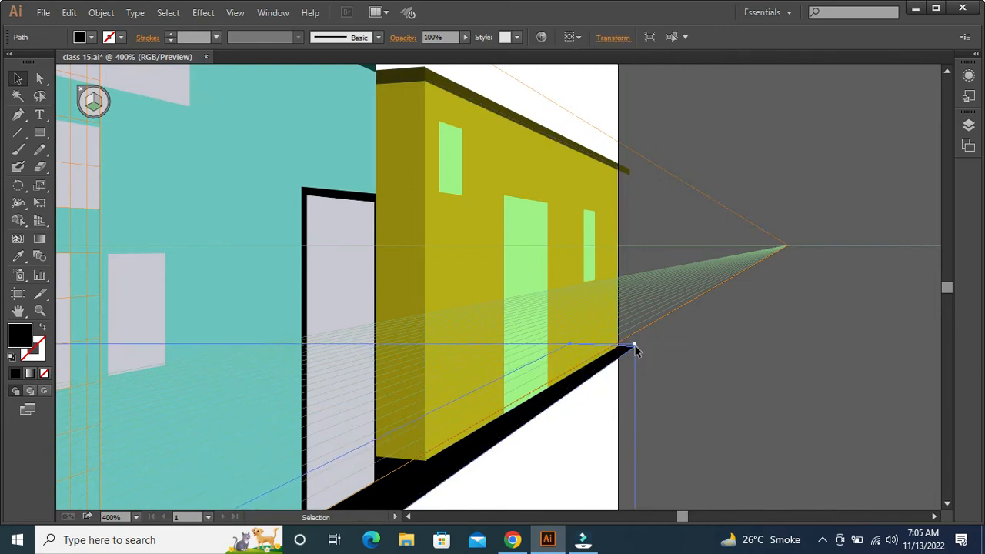
# Examine how the black ground strip lines up with the building bases, from the yellow building across to the blue and green ones
pyautogui.moveTo(587, 436); pyautogui.dragTo(767, 386)
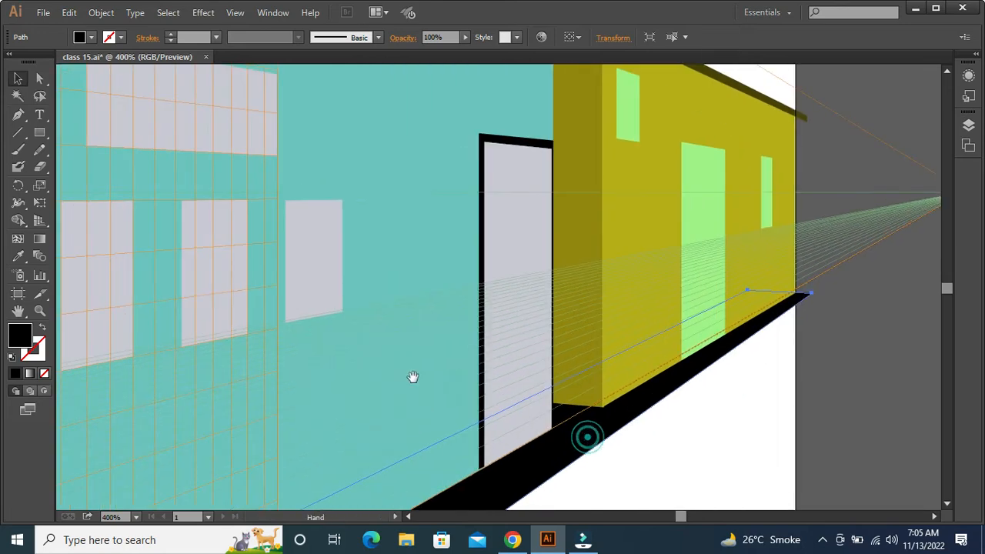
pyautogui.moveTo(393, 374); pyautogui.dragTo(584, 322)
pyautogui.moveTo(236, 332); pyautogui.dragTo(477, 272)
pyautogui.moveTo(201, 312); pyautogui.dragTo(457, 262)
pyautogui.moveTo(230, 293); pyautogui.dragTo(516, 238)
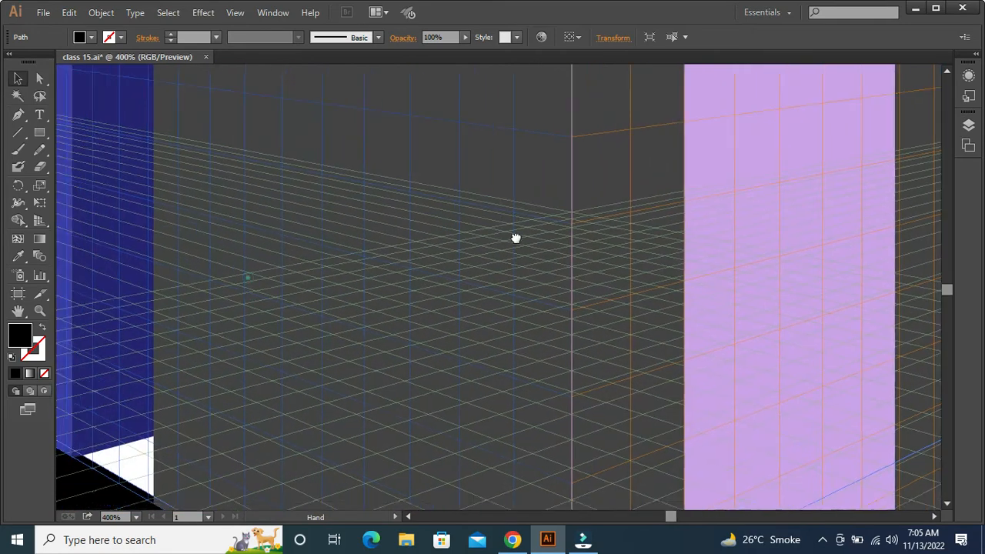
pyautogui.moveTo(177, 254); pyautogui.dragTo(380, 213)
pyautogui.moveTo(202, 242); pyautogui.dragTo(358, 280)
pyautogui.moveTo(443, 283); pyautogui.dragTo(70, 216)
pyautogui.moveTo(393, 376); pyautogui.dragTo(193, 173)
pyautogui.moveTo(404, 345); pyautogui.dragTo(319, 270)
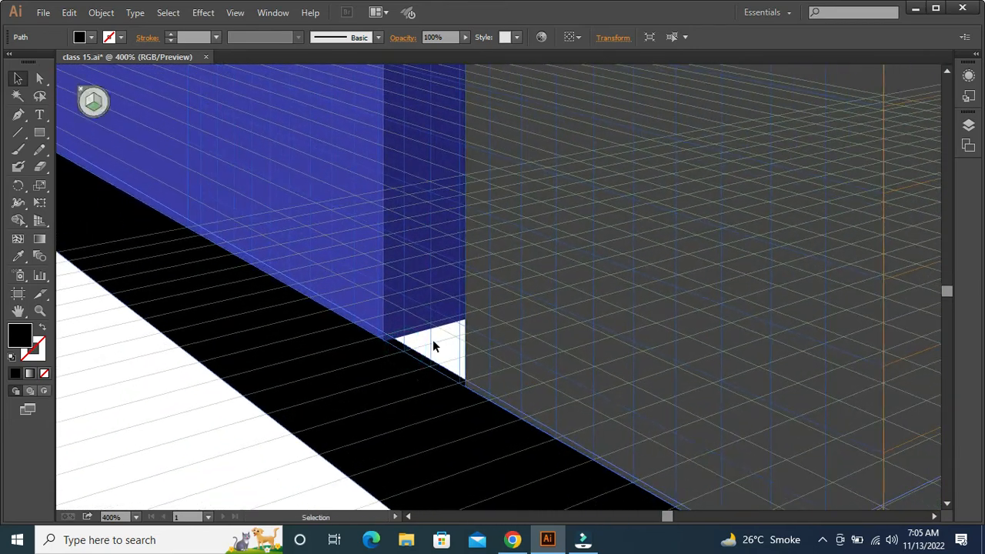
pyautogui.hotkey('ctrl', '-')
pyautogui.hotkey('ctrl', '-')
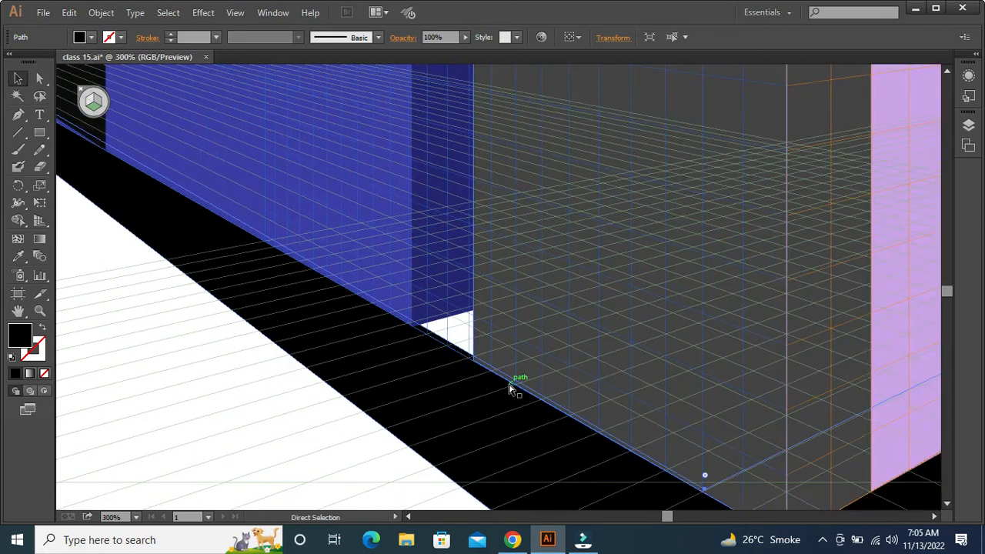
pyautogui.moveTo(605, 285); pyautogui.dragTo(548, 316)
pyautogui.click(383, 390)
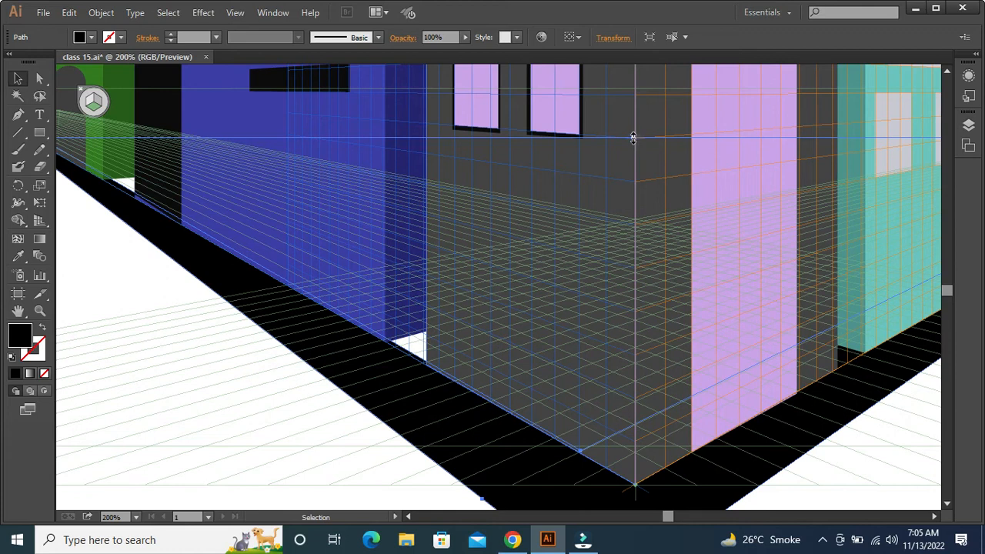
pyautogui.moveTo(644, 130); pyautogui.dragTo(613, 283)
pyautogui.press('ctrl')
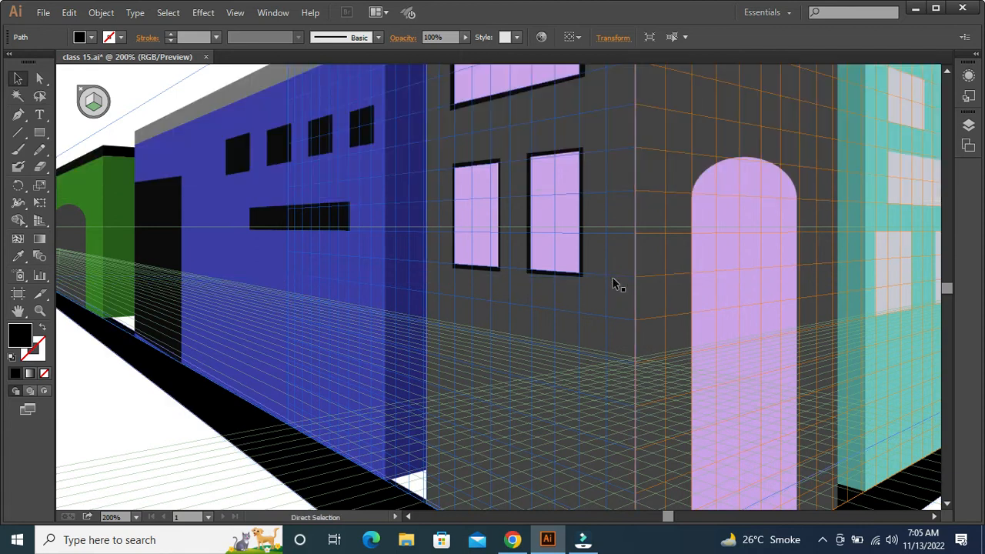
pyautogui.hotkey('ctrl', '0')
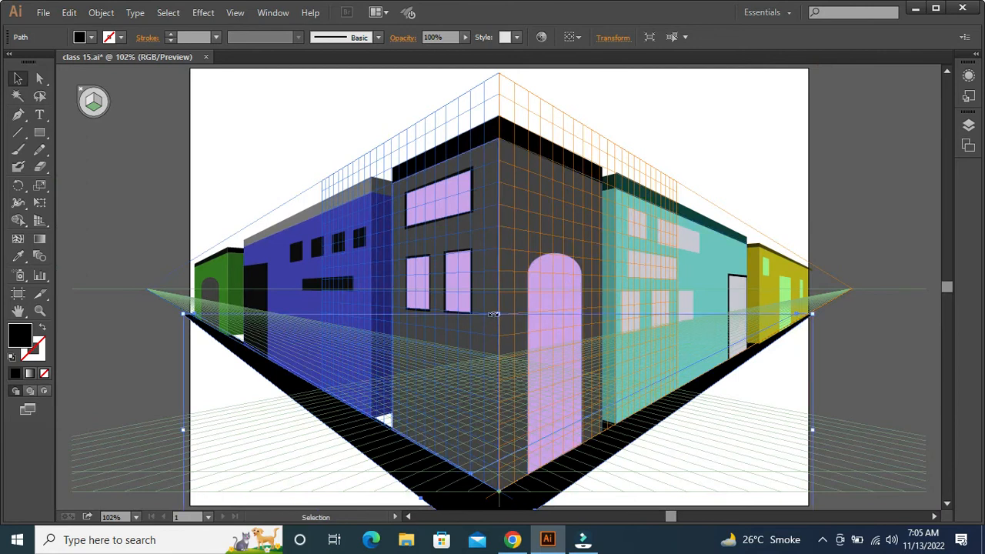
# Try stretching the black ground strip upward from its upper edge, undo the stretch and reselect the strip
pyautogui.moveTo(493, 314); pyautogui.dragTo(517, 263)
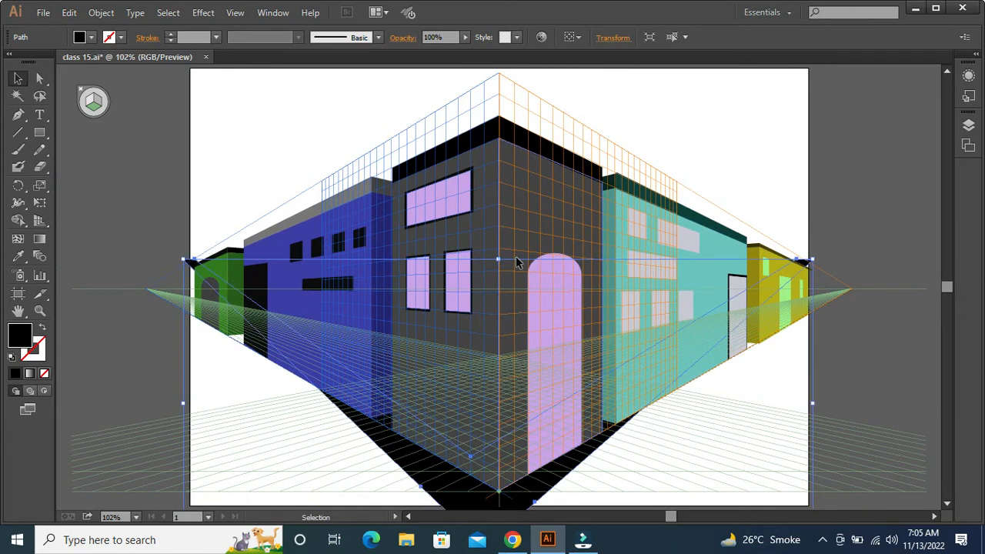
pyautogui.hotkey('ctrl', 'z')
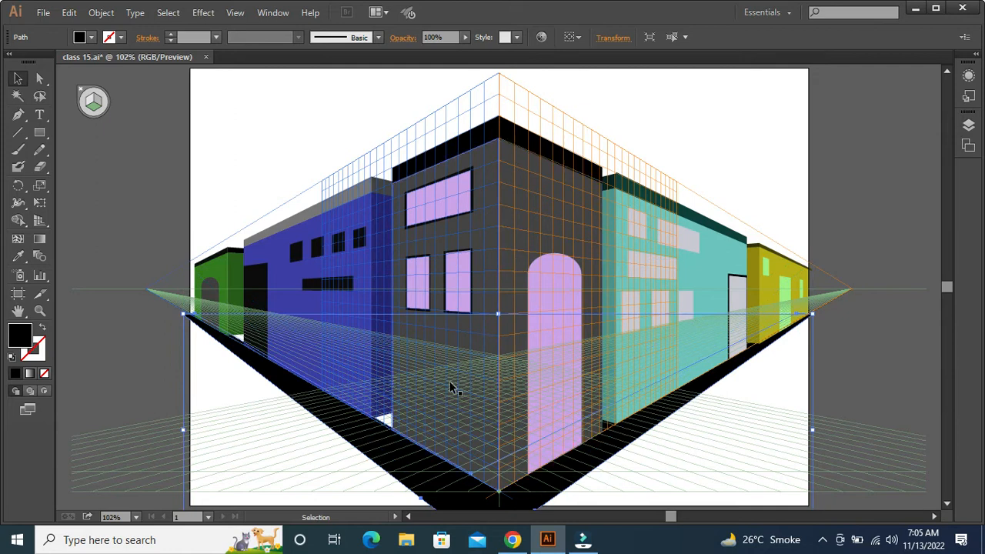
pyautogui.click(691, 460)
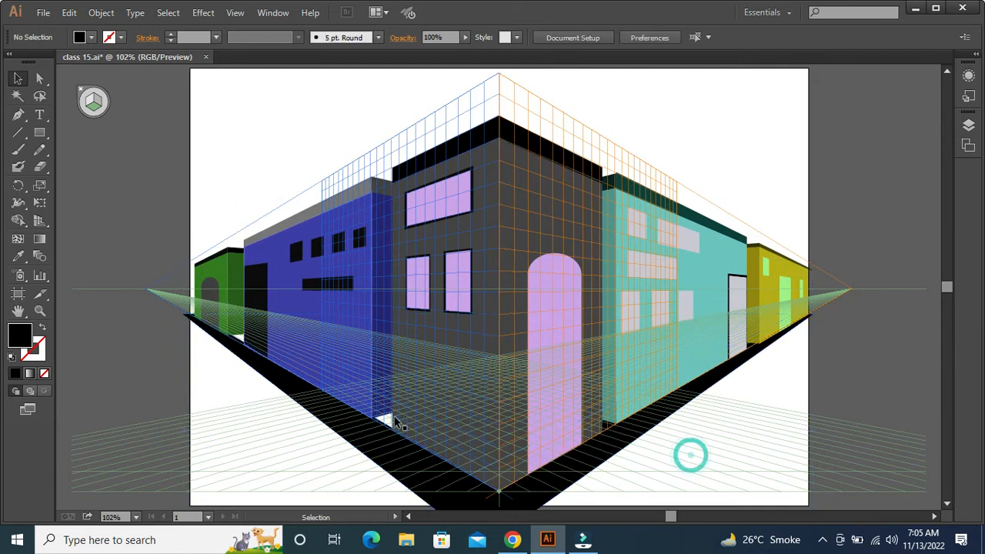
pyautogui.click(393, 443)
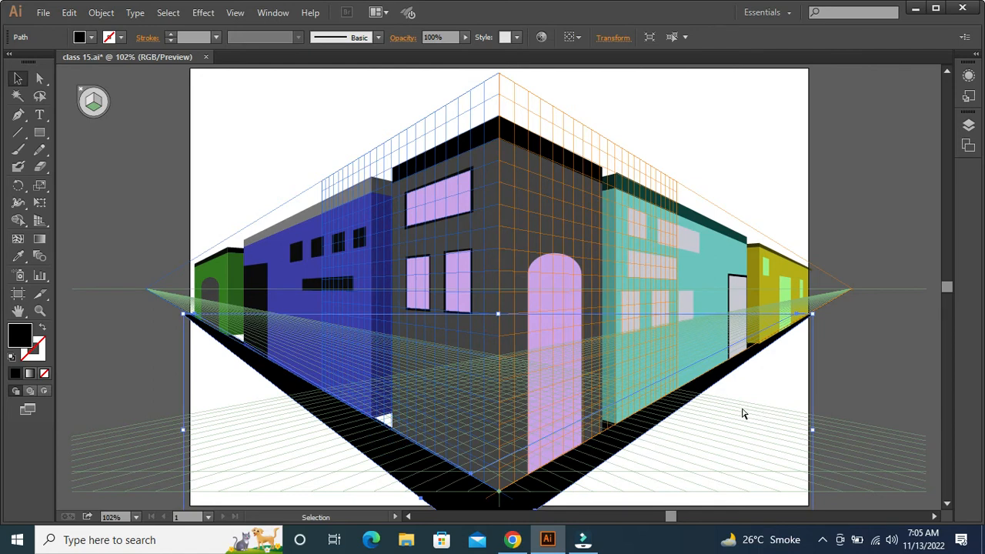
pyautogui.hotkey('ctrl', '1')
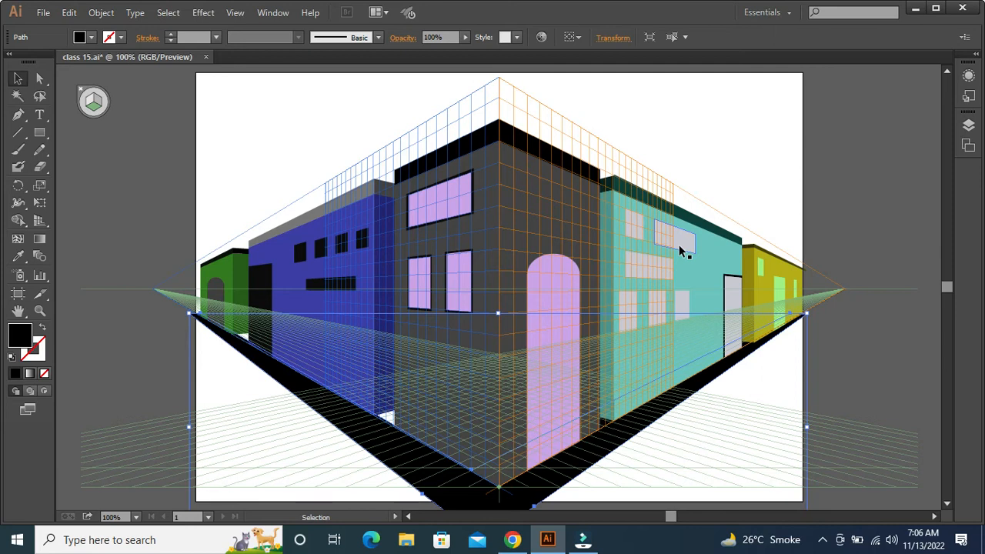
# Hide the perspective grid and deselect the black ground strip
pyautogui.press('ctrl')
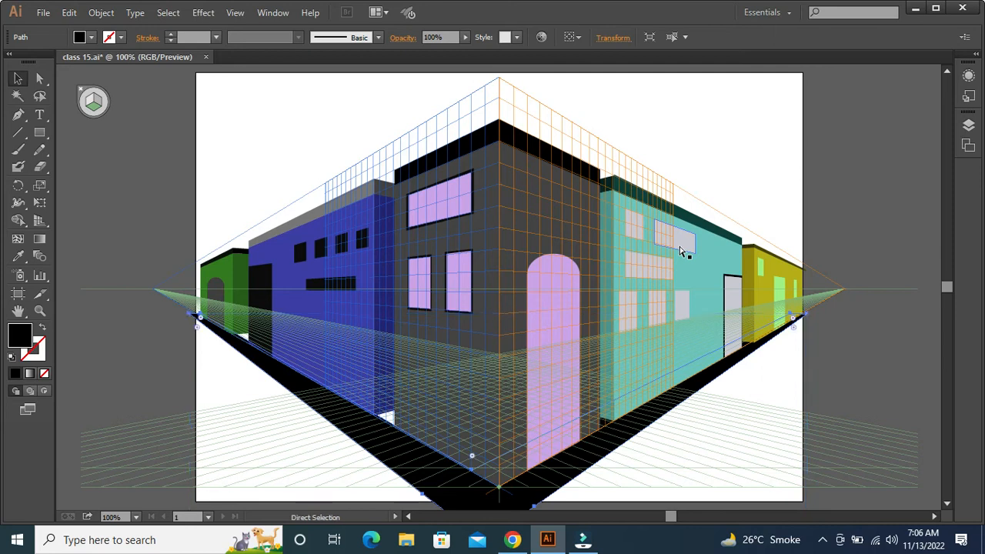
pyautogui.hotkey('ctrl', 'shift', 'i')
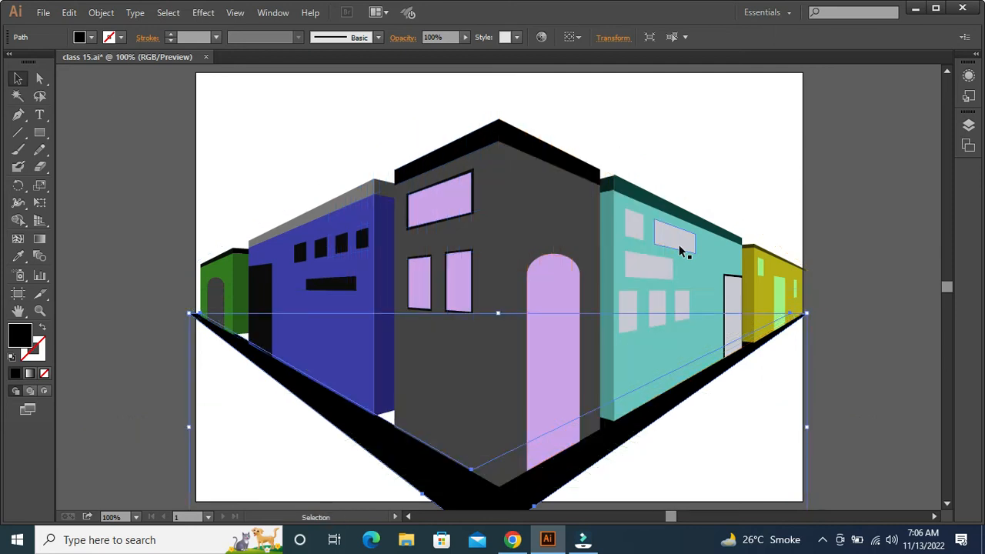
pyautogui.click(861, 244)
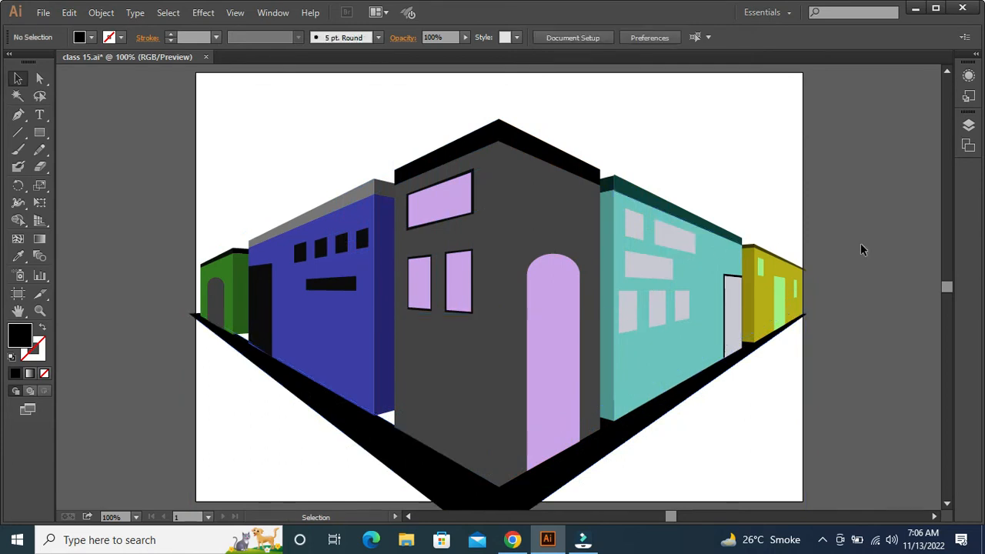
# Select the whole street drawing and scale it down proportionally about its centre so it fits inside the artboard
pyautogui.hotkey('ctrl', '-')
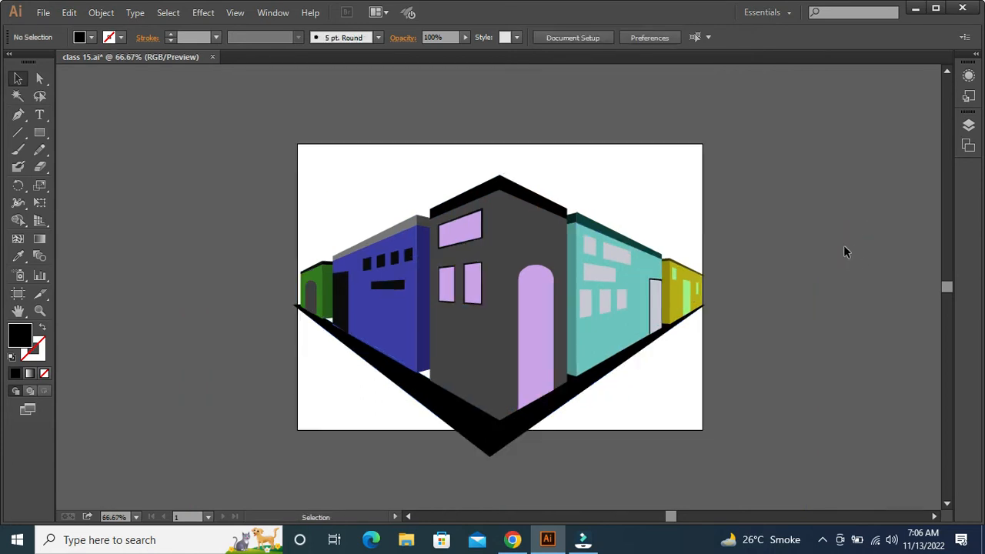
pyautogui.moveTo(231, 165); pyautogui.dragTo(729, 484)
pyautogui.moveTo(705, 424); pyautogui.dragTo(667, 396)
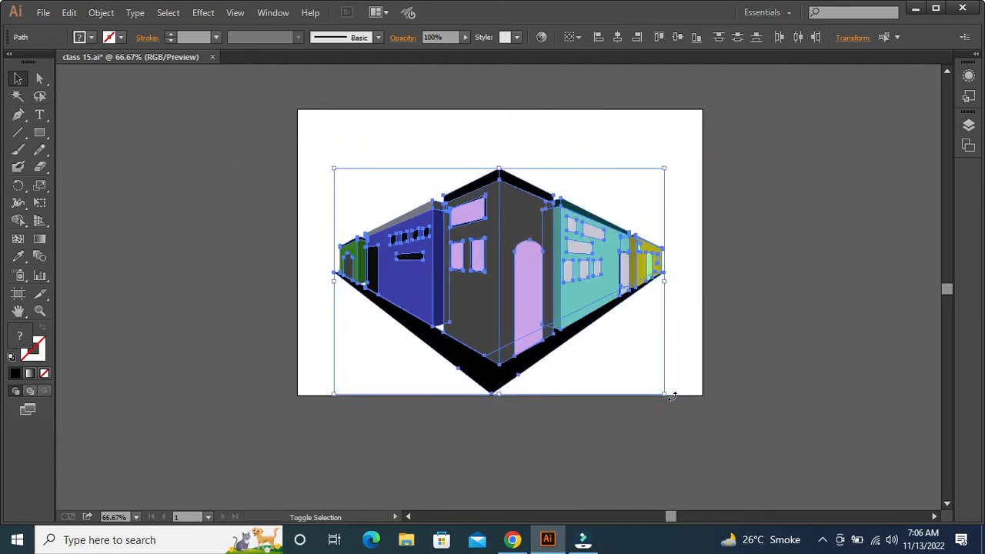
pyautogui.click(794, 346)
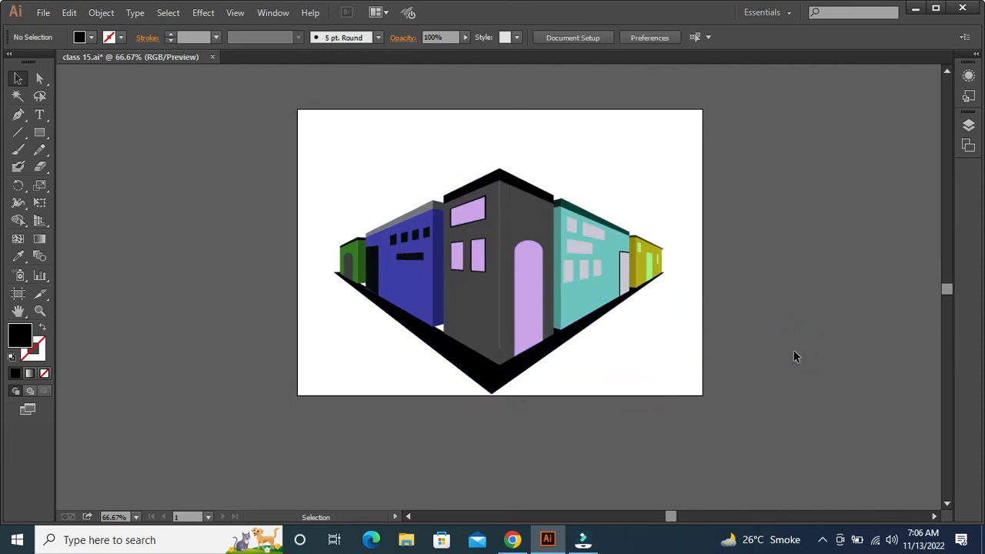
pyautogui.moveTo(790, 271); pyautogui.dragTo(781, 306)
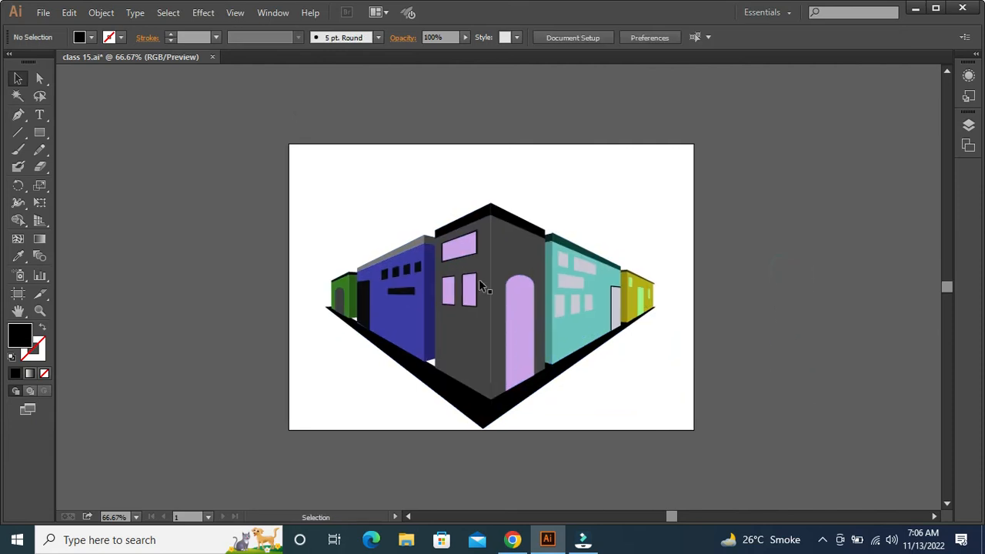
# Draw a black ellipse for the sun, place it above the teal building's roof and send it to the back
pyautogui.moveTo(39, 132); pyautogui.dragTo(123, 164)
pyautogui.moveTo(378, 176); pyautogui.dragTo(454, 263)
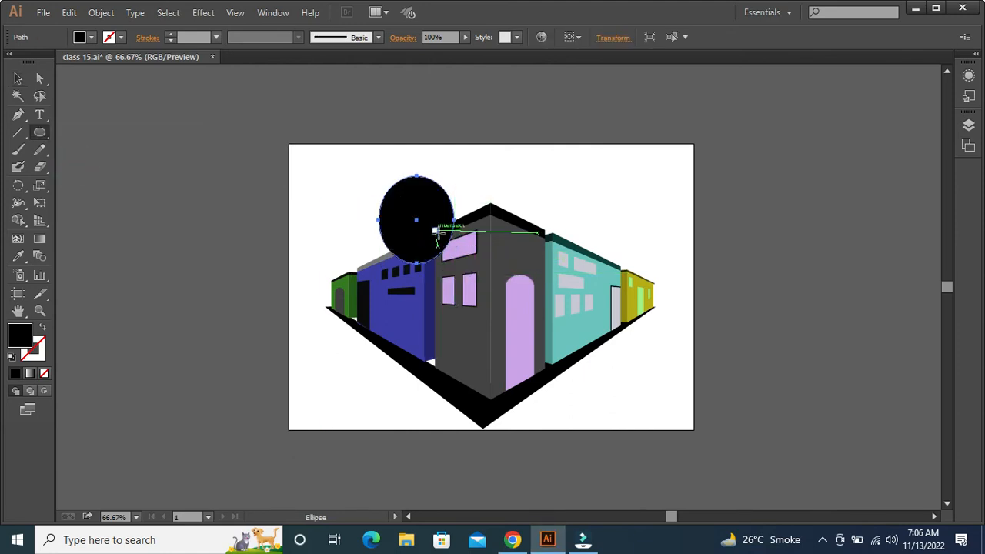
pyautogui.press('v')
pyautogui.moveTo(424, 225); pyautogui.dragTo(547, 204)
pyautogui.rightClick(547, 204)
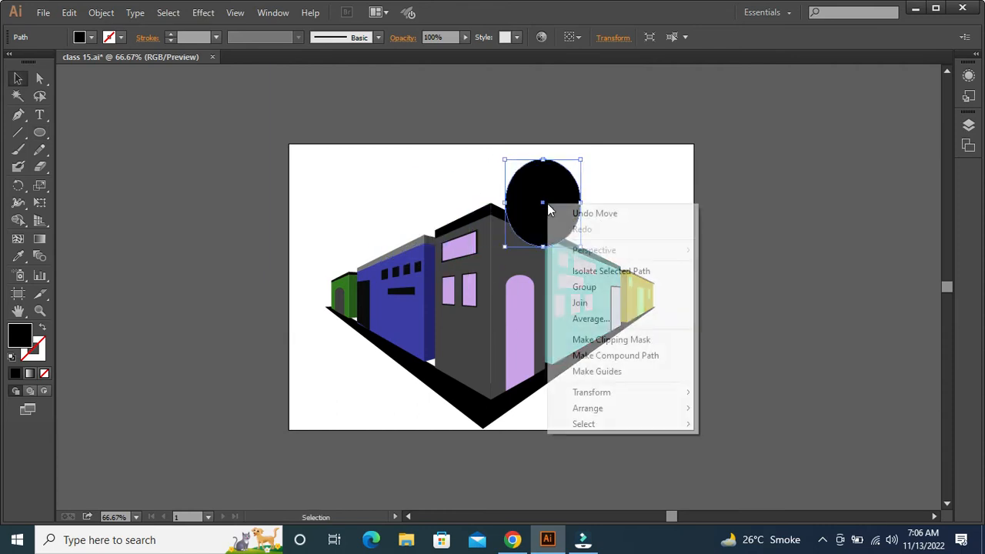
pyautogui.moveTo(691, 412)
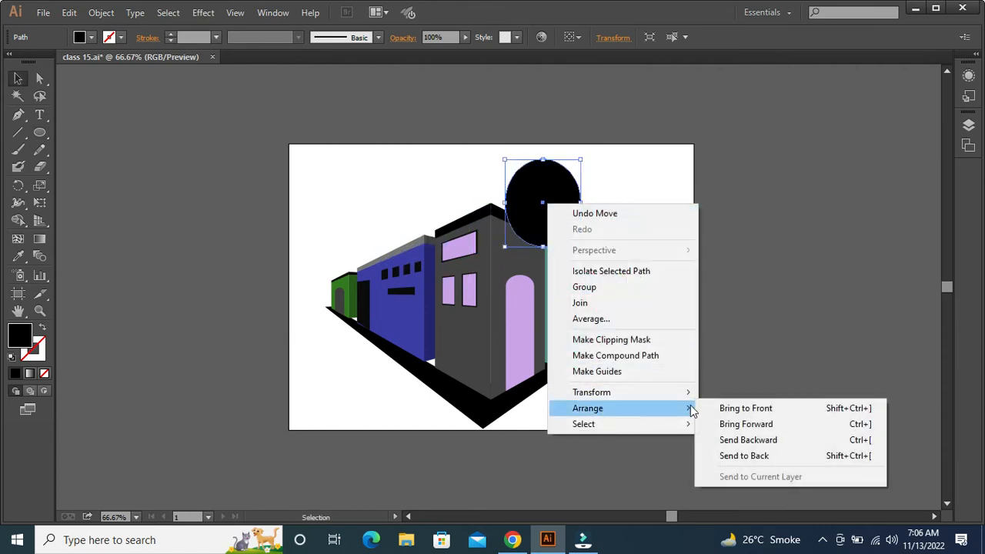
pyautogui.click(726, 455)
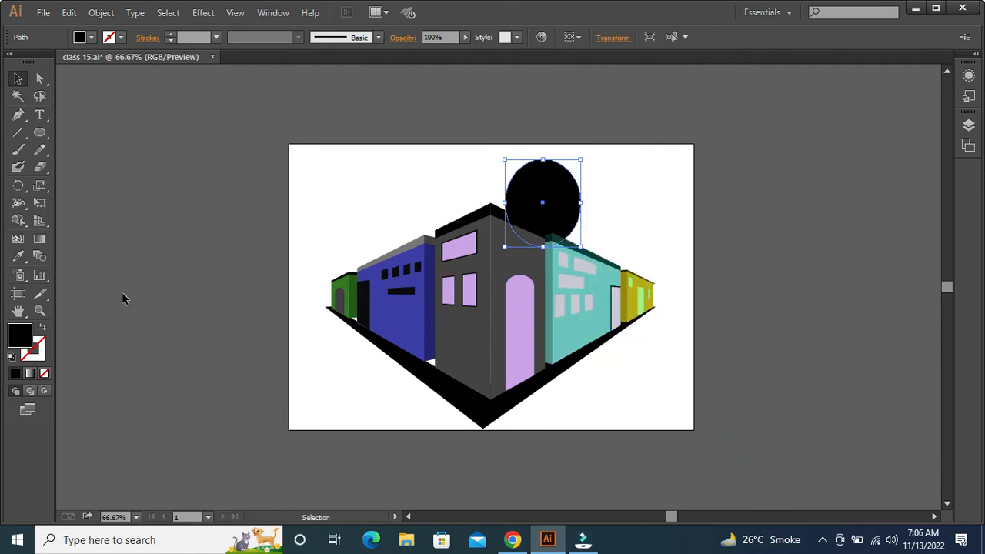
# Apply a linear gradient fill to the sun ellipse and choose orange bf6c19 as the fill colour
pyautogui.click(30, 374)
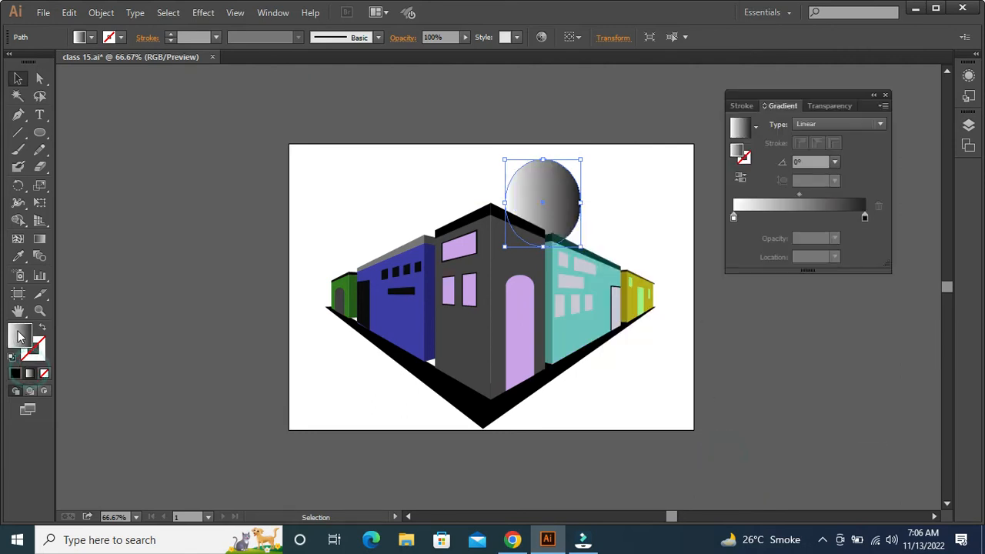
pyautogui.click(733, 220)
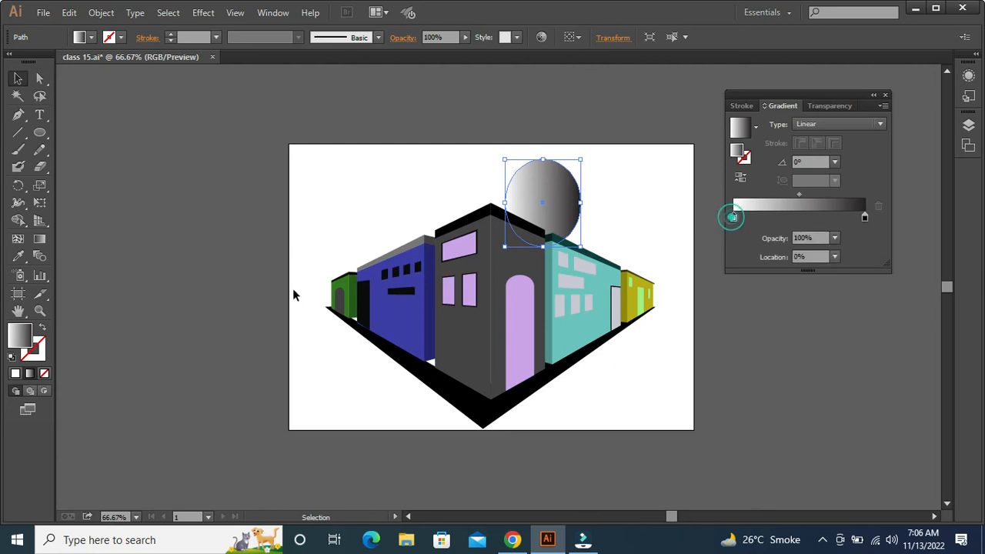
pyautogui.doubleClick(11, 342)
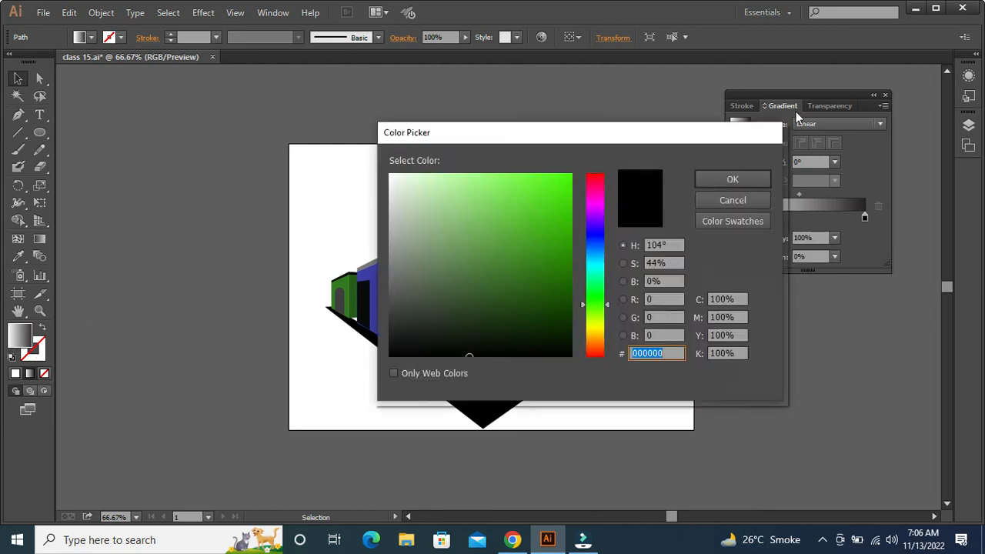
pyautogui.moveTo(603, 328); pyautogui.dragTo(604, 342)
pyautogui.moveTo(568, 179); pyautogui.dragTo(548, 219)
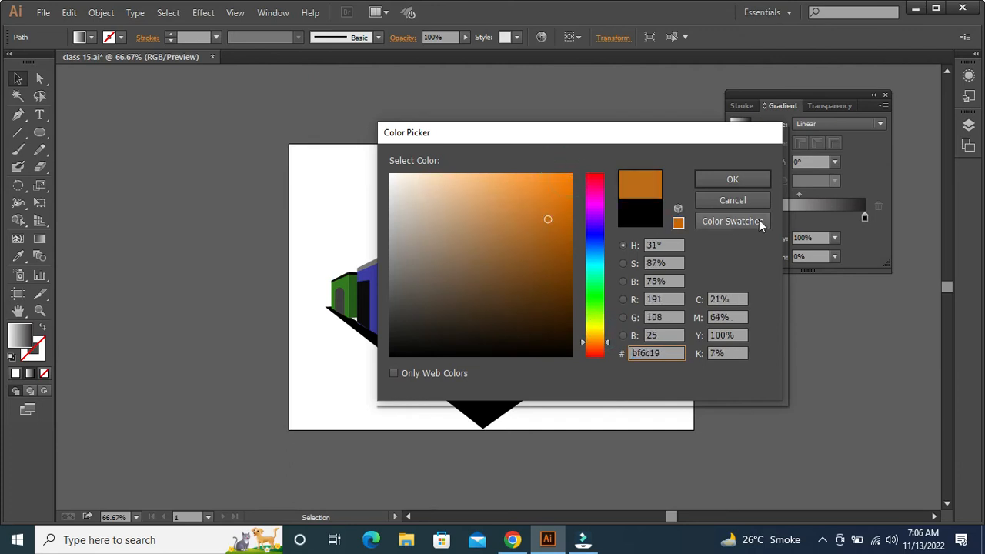
pyautogui.click(755, 182)
# Make the sun's gradient stops orange and position a middle stop at location 53.23%
pyautogui.click(732, 219)
pyautogui.moveTo(733, 218); pyautogui.dragTo(860, 280)
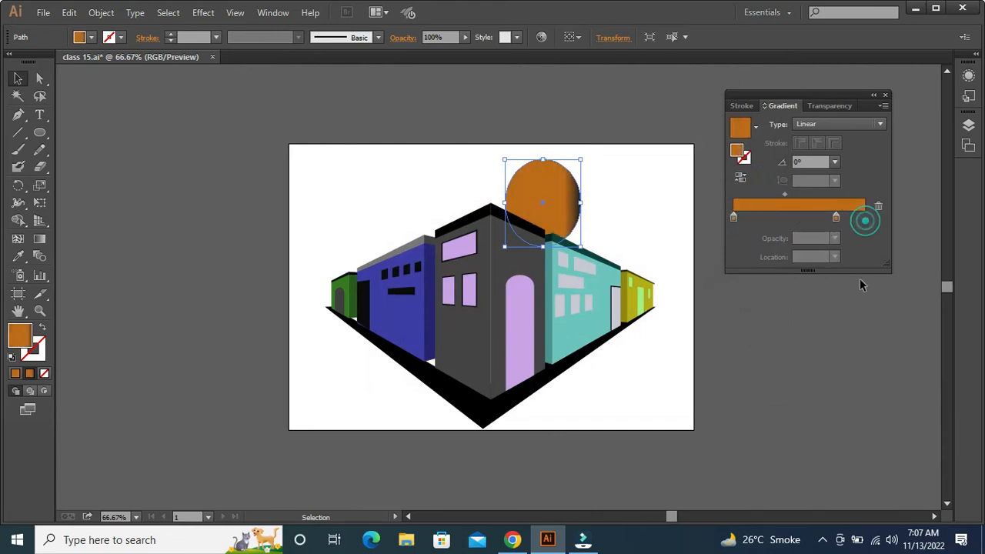
pyautogui.click(834, 217)
pyautogui.moveTo(836, 217); pyautogui.dragTo(803, 217)
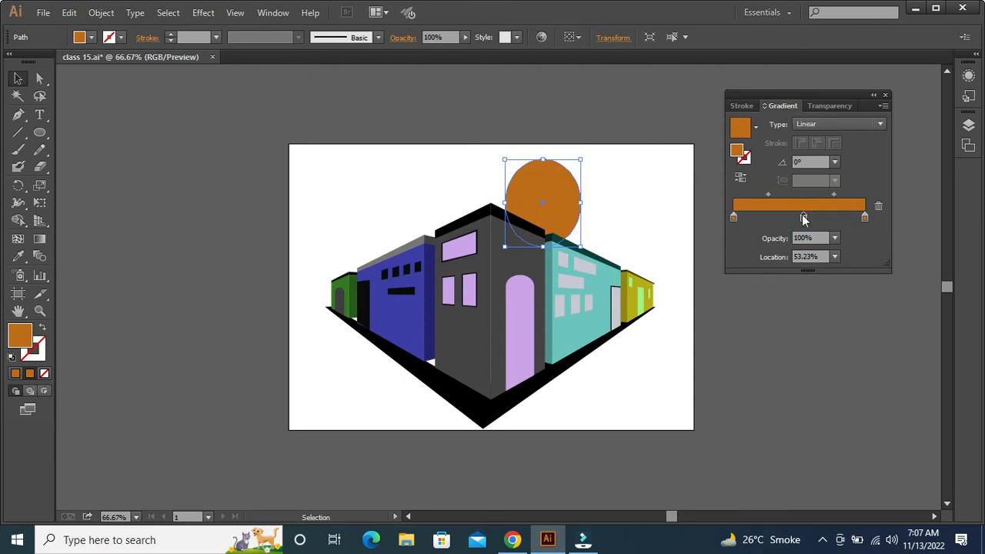
# Set the middle stop of the sun's gradient to the golden yellow c9a532
pyautogui.doubleClick(802, 217)
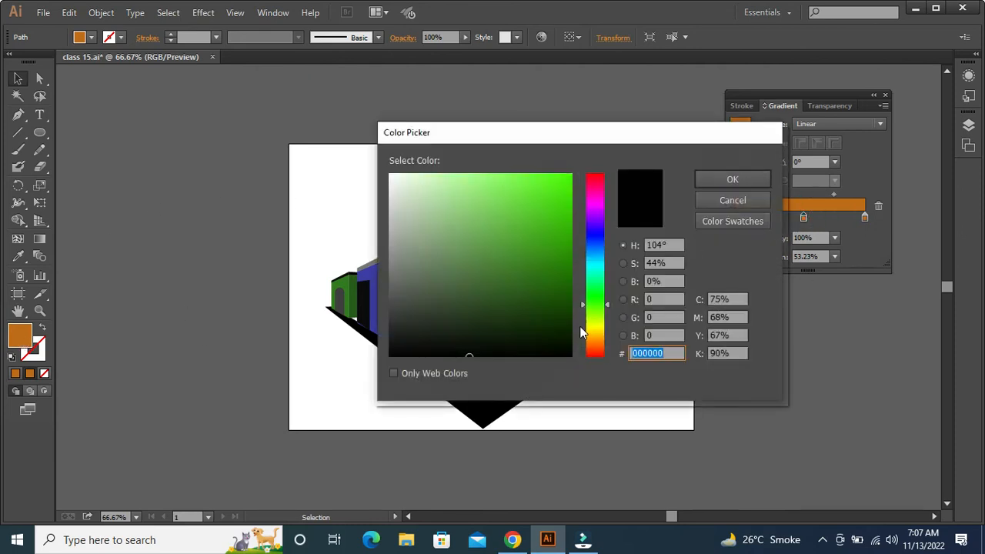
pyautogui.click(596, 317)
pyautogui.moveTo(567, 229)
pyautogui.mouseDown()
pyautogui.moveTo(556, 216)
pyautogui.moveTo(511, 238)
pyautogui.moveTo(526, 237)
pyautogui.moveTo(530, 217)
pyautogui.mouseUp()
pyautogui.moveTo(596, 339); pyautogui.dragTo(594, 334)
pyautogui.moveTo(523, 198); pyautogui.dragTo(526, 210)
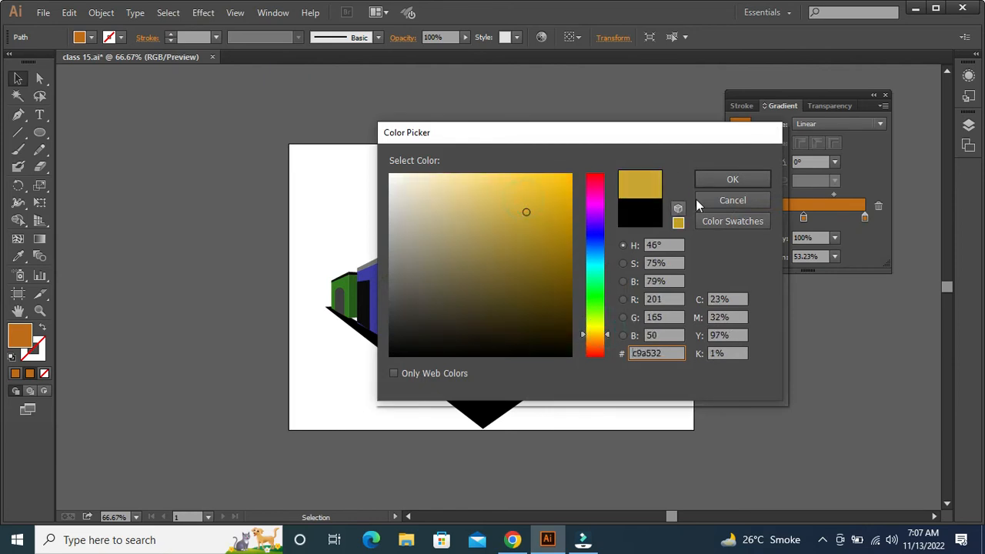
pyautogui.click(724, 185)
pyautogui.click(765, 336)
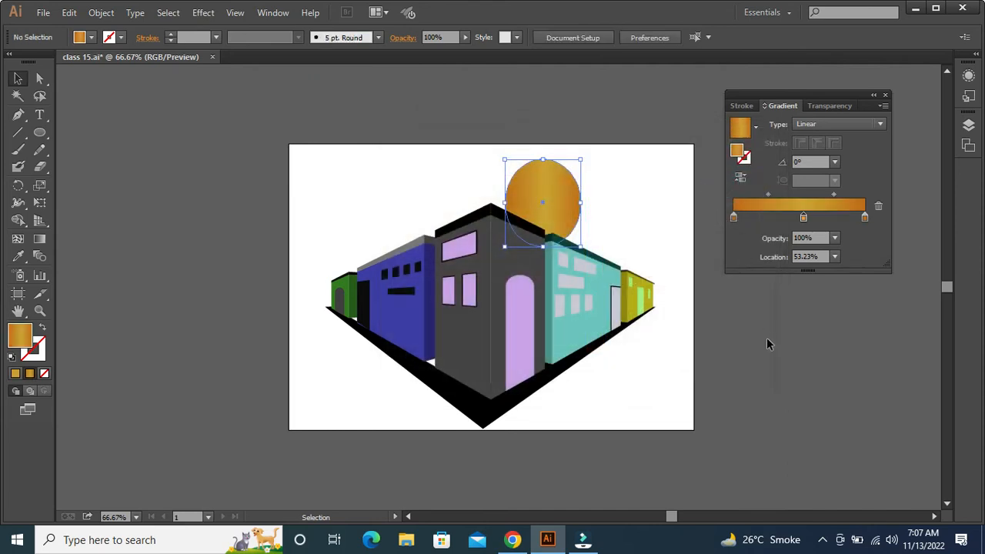
# Redraw the sun's gradient direction with the Gradient tool, ending nearly horizontal across the ellipse at 0.6°
pyautogui.click(573, 203)
pyautogui.click(39, 237)
pyautogui.moveTo(562, 190); pyautogui.dragTo(506, 202)
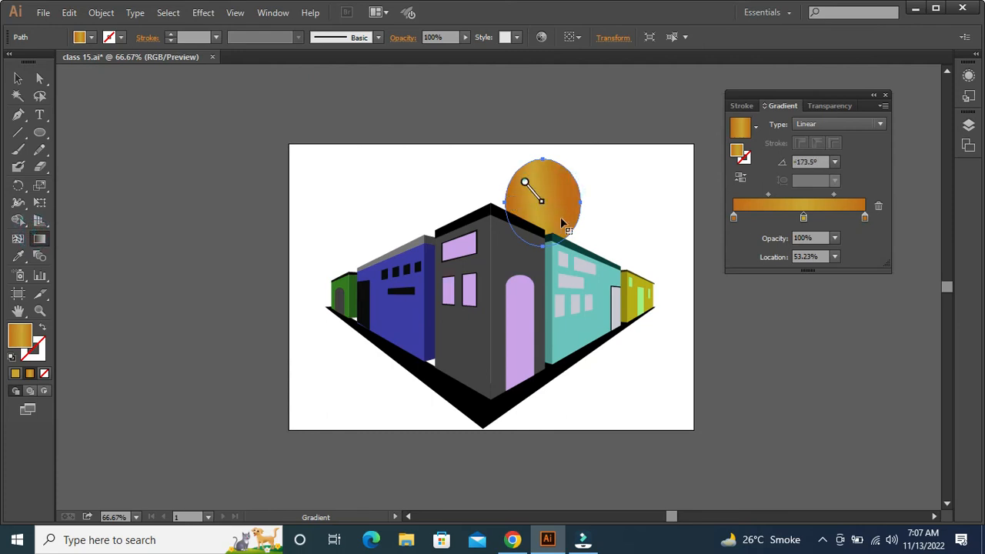
pyautogui.moveTo(564, 176); pyautogui.dragTo(538, 219)
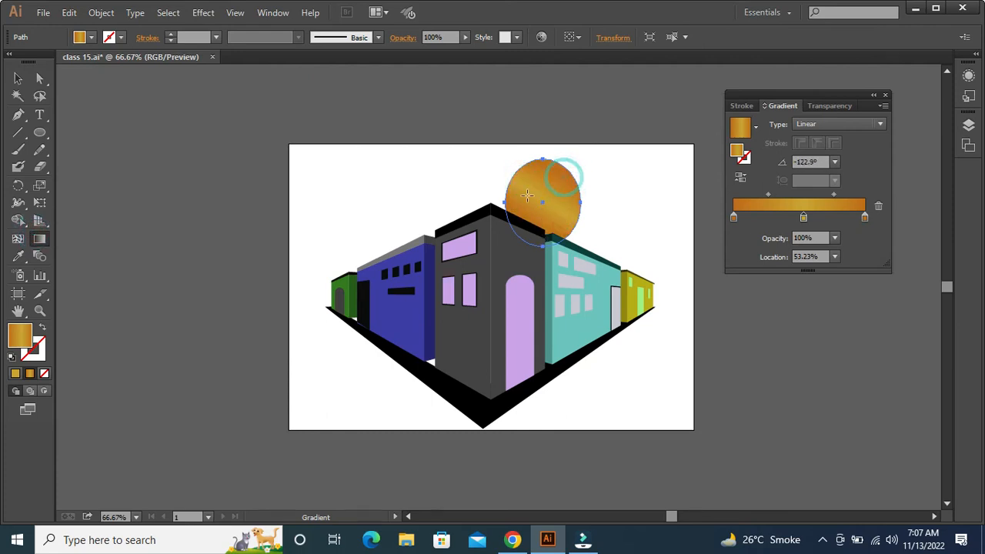
pyautogui.moveTo(536, 165)
pyautogui.mouseDown()
pyautogui.moveTo(538, 235)
pyautogui.moveTo(554, 188)
pyautogui.mouseUp()
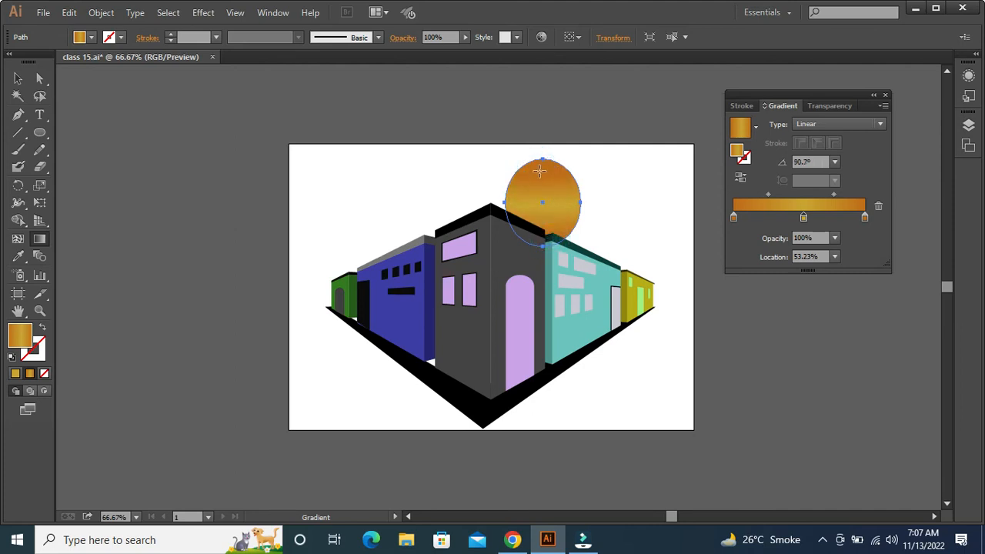
pyautogui.moveTo(514, 200)
pyautogui.mouseDown()
pyautogui.moveTo(585, 209)
pyautogui.moveTo(588, 200)
pyautogui.mouseUp()
# Nudge the sun slightly downward behind the building roofs and deselect it
pyautogui.press('v')
pyautogui.click(610, 204)
pyautogui.click(559, 217)
pyautogui.press('Down')
pyautogui.press('Down')
pyautogui.press('Down')
pyautogui.press('Down')
pyautogui.press('Down')
pyautogui.press('Down')
pyautogui.press('Down')
pyautogui.press('Down')
pyautogui.press('Down')
pyautogui.press('Down')
pyautogui.press('Down')
pyautogui.press('Down')
pyautogui.press('Down')
pyautogui.press('Down')
pyautogui.press('Down')
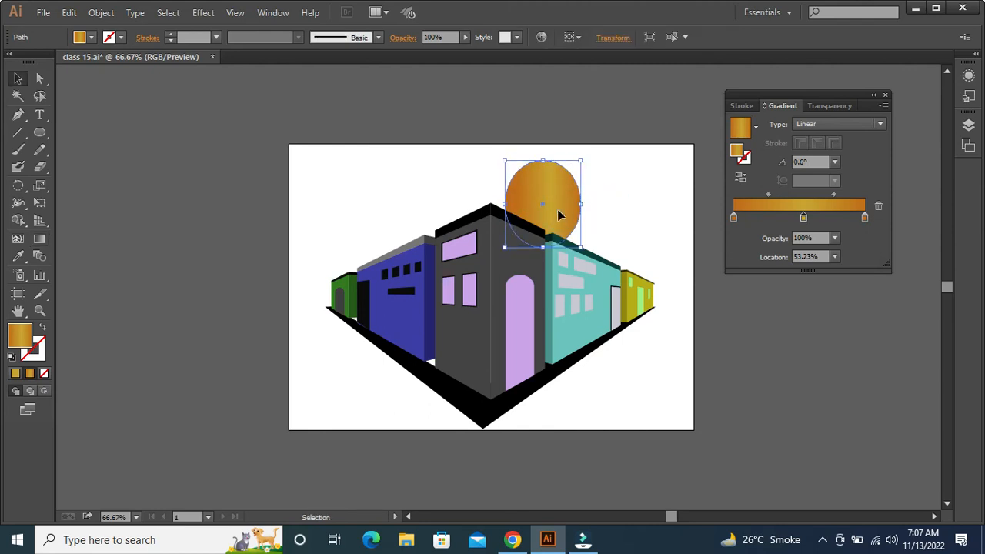
pyautogui.click(655, 187)
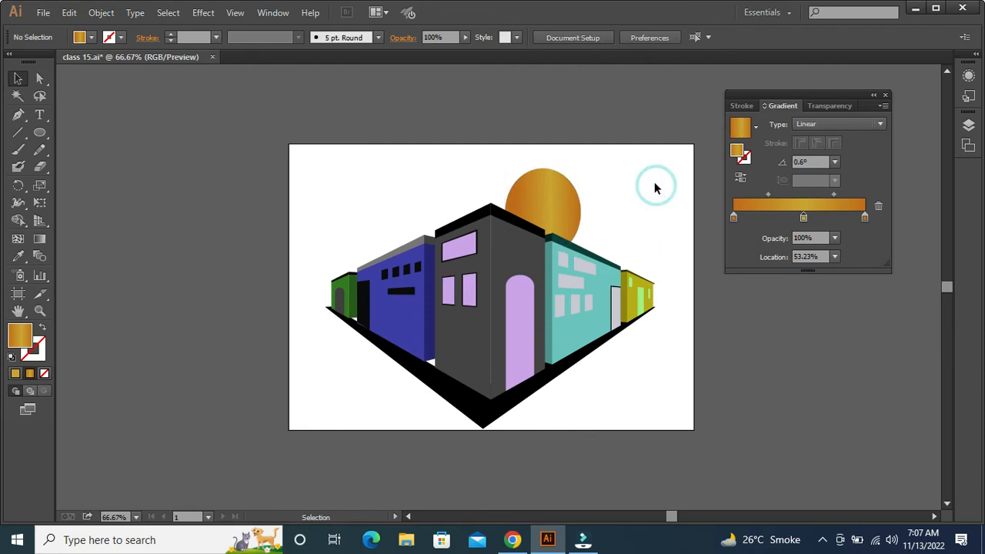
# Add the text "perspective" in the artboard's upper-left area, enlarge it to 33.87 pt and set it in all caps
pyautogui.click(39, 115)
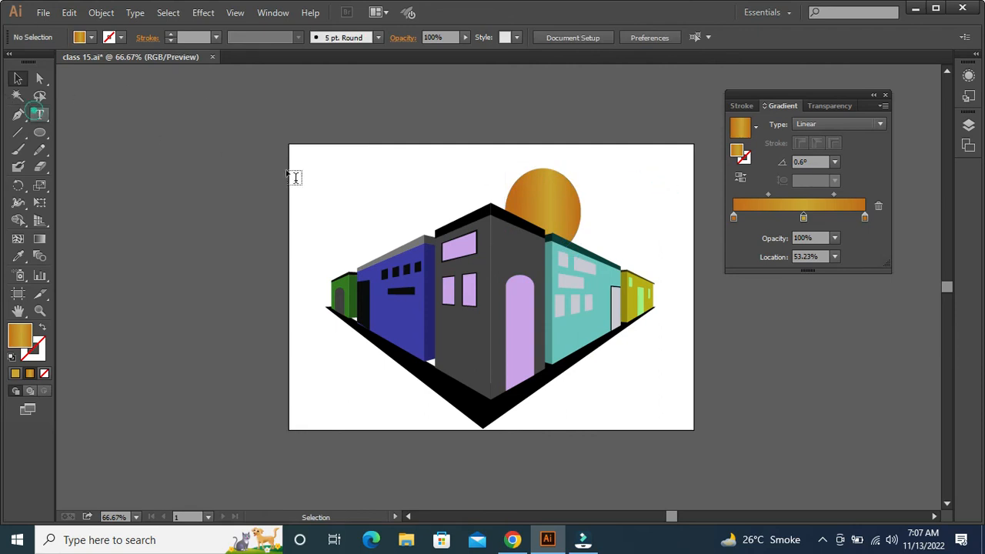
pyautogui.click(333, 180)
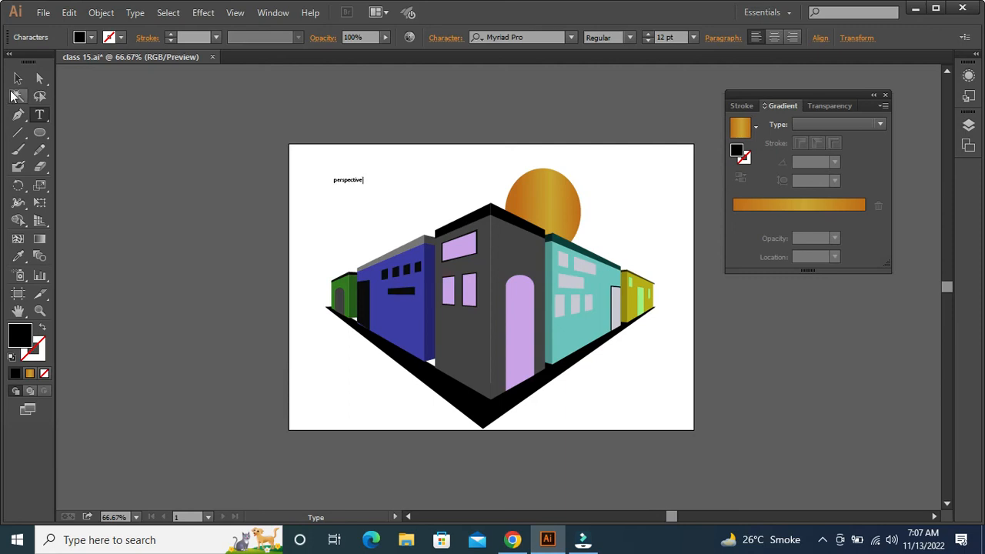
pyautogui.click(17, 80)
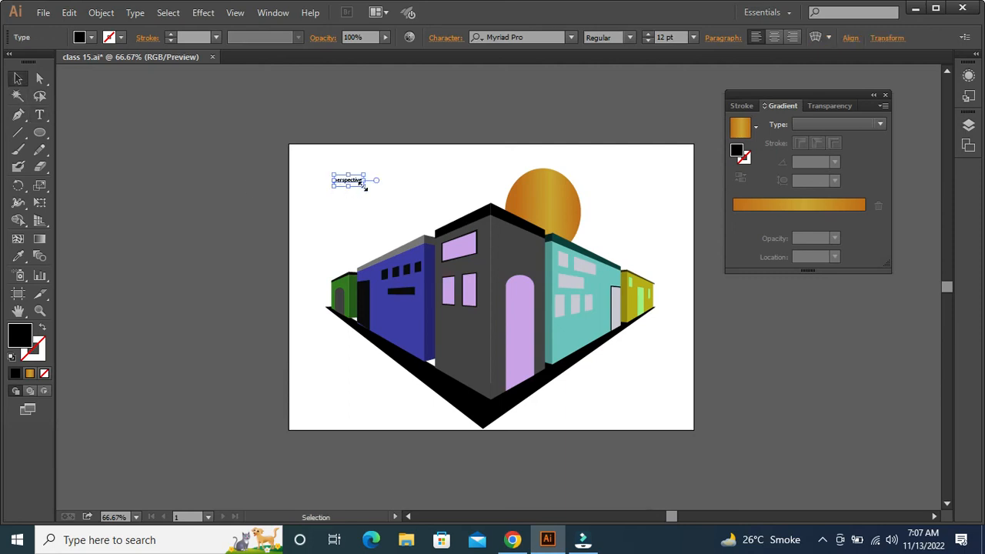
pyautogui.moveTo(363, 186); pyautogui.dragTo(391, 212)
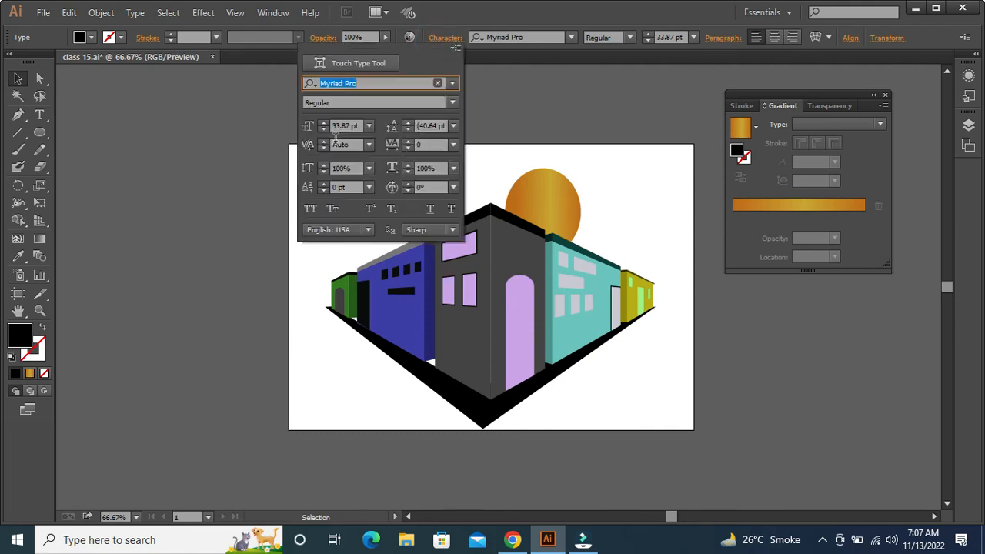
pyautogui.click(310, 209)
# Try the Orator Std Medium and Poplar Std Black fonts on the PERSPECTIVE title
pyautogui.click(571, 37)
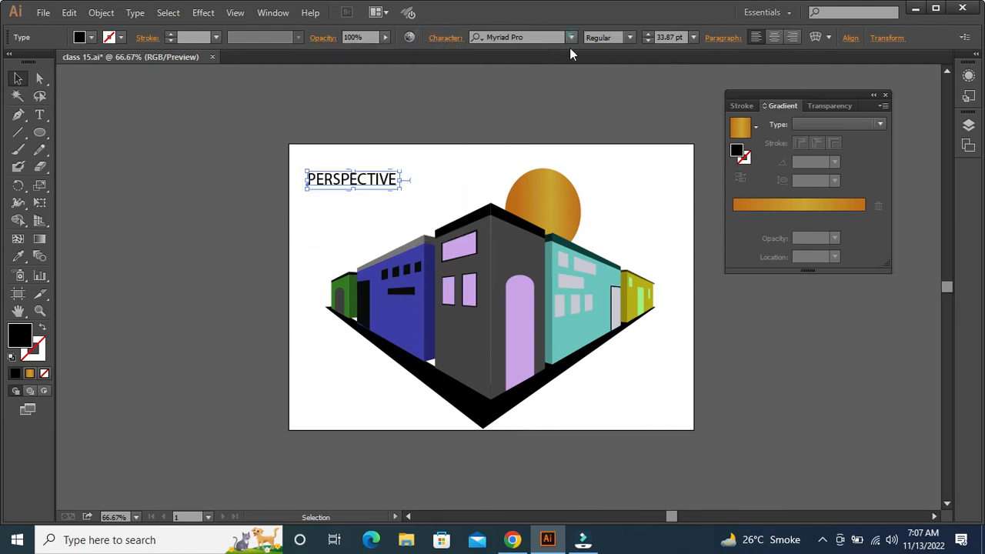
pyautogui.click(571, 37)
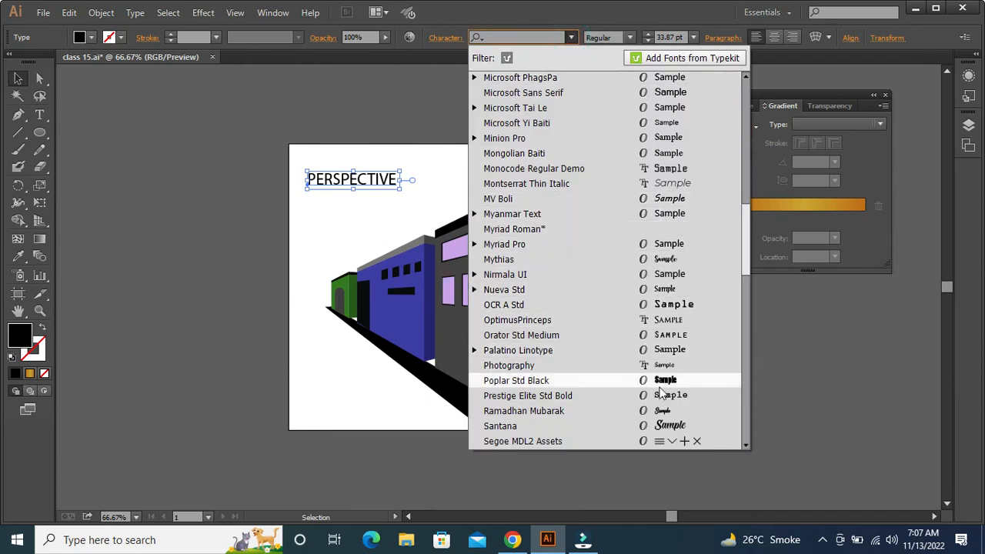
pyautogui.click(671, 335)
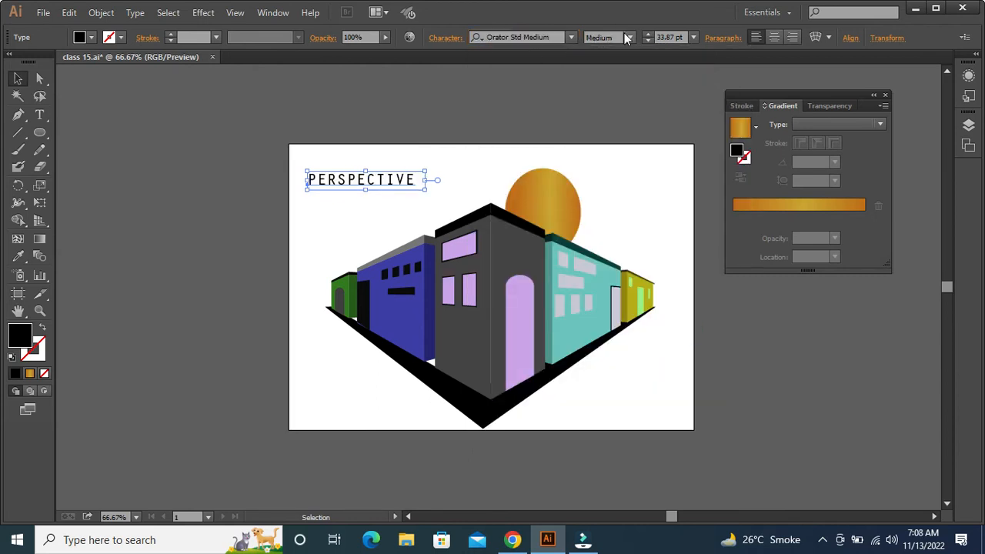
pyautogui.click(627, 37)
pyautogui.click(571, 37)
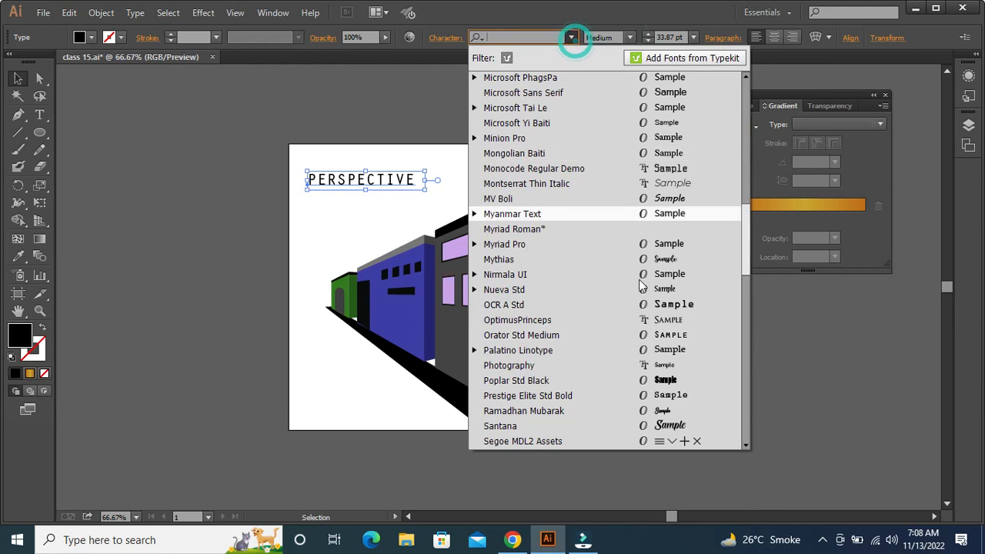
pyautogui.click(641, 380)
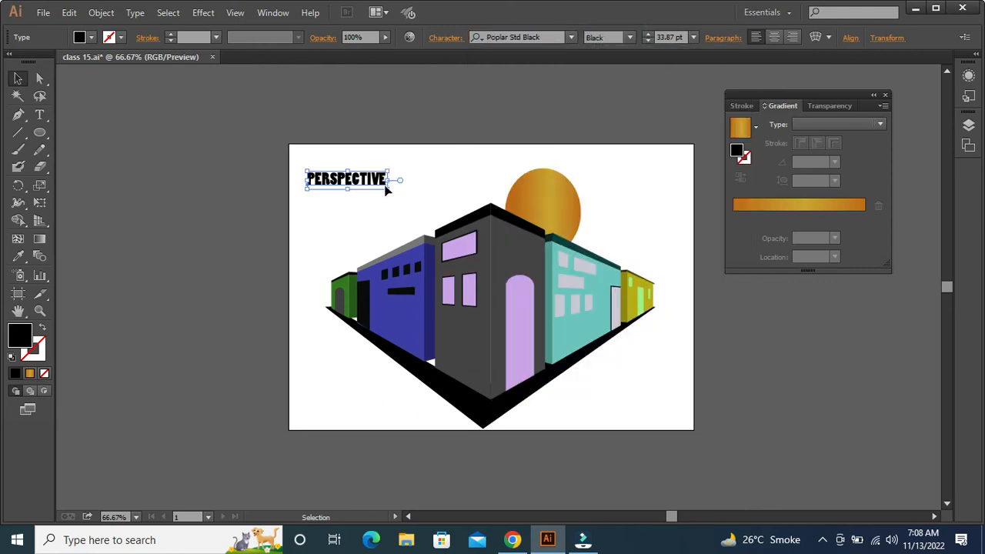
# Enlarge the PERSPECTIVE title to 50.38 pt and change its font to Microsoft Sans Serif
pyautogui.moveTo(391, 194)
pyautogui.mouseDown()
pyautogui.moveTo(407, 203)
pyautogui.moveTo(408, 195)
pyautogui.mouseUp()
pyautogui.click(570, 38)
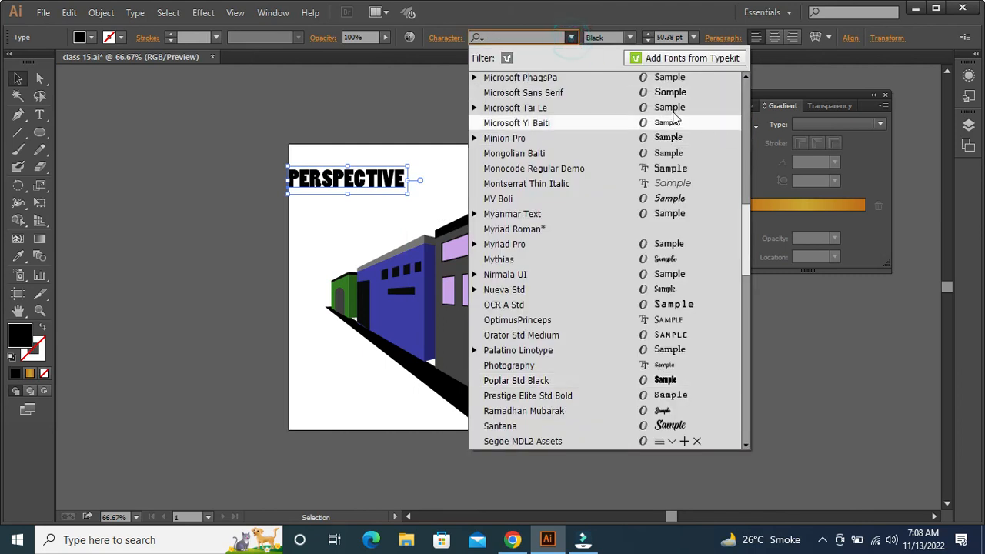
pyautogui.click(674, 94)
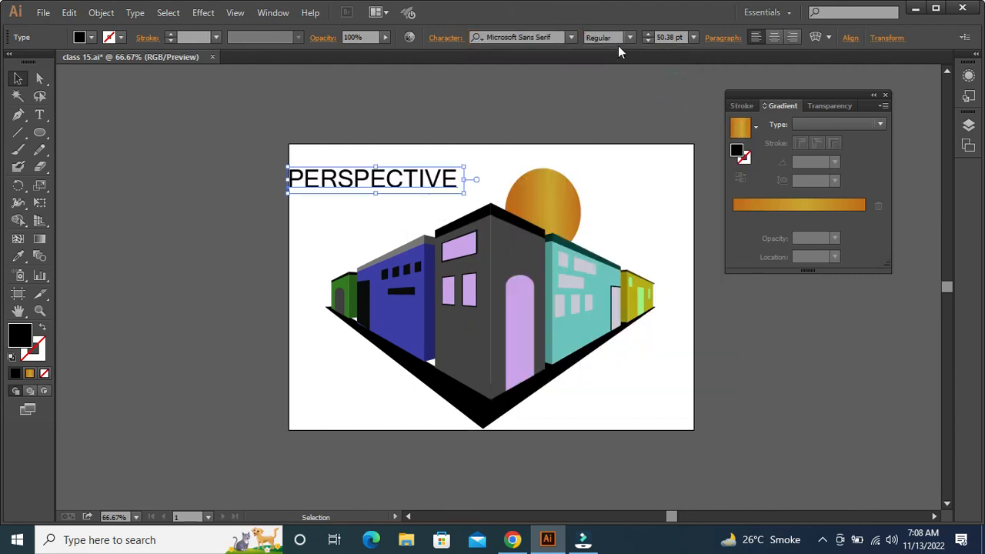
# Reduce the PERSPECTIVE title to 39.62 pt and place a copy below it that reads TOOL
pyautogui.moveTo(419, 179); pyautogui.dragTo(530, 196)
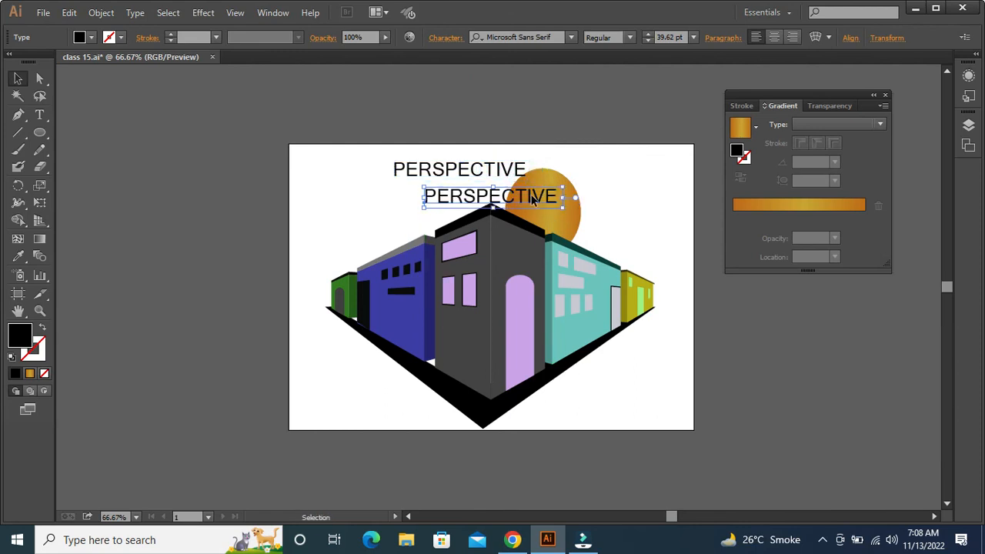
pyautogui.press('t')
pyautogui.doubleClick(532, 199)
pyautogui.write('TOOL')
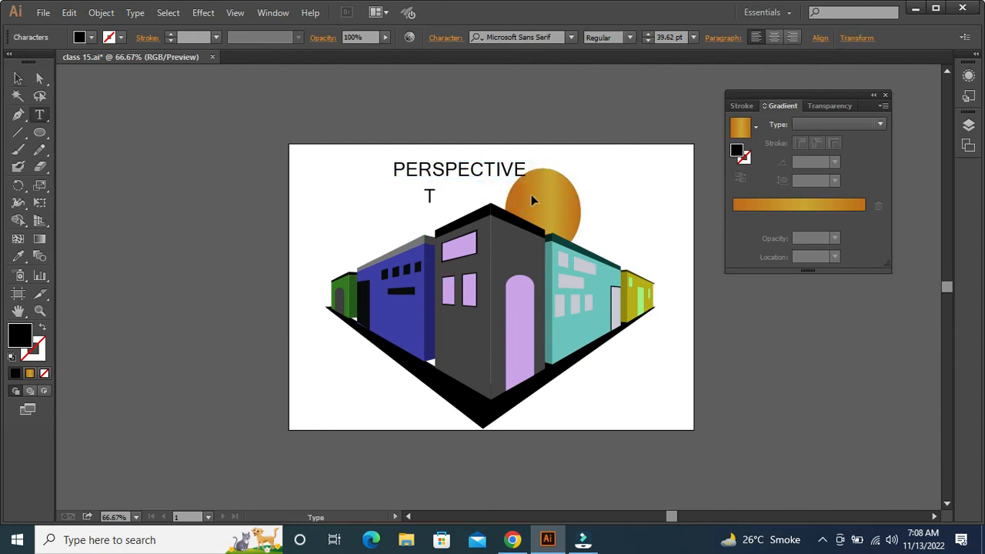
# Move the TOOL text onto the sun and the PERSPECTIVE title down just above it, partly overlapping the sun
pyautogui.click(18, 77)
pyautogui.click(432, 197)
pyautogui.moveTo(444, 205); pyautogui.dragTo(550, 203)
pyautogui.click(636, 197)
pyautogui.moveTo(487, 169); pyautogui.dragTo(529, 182)
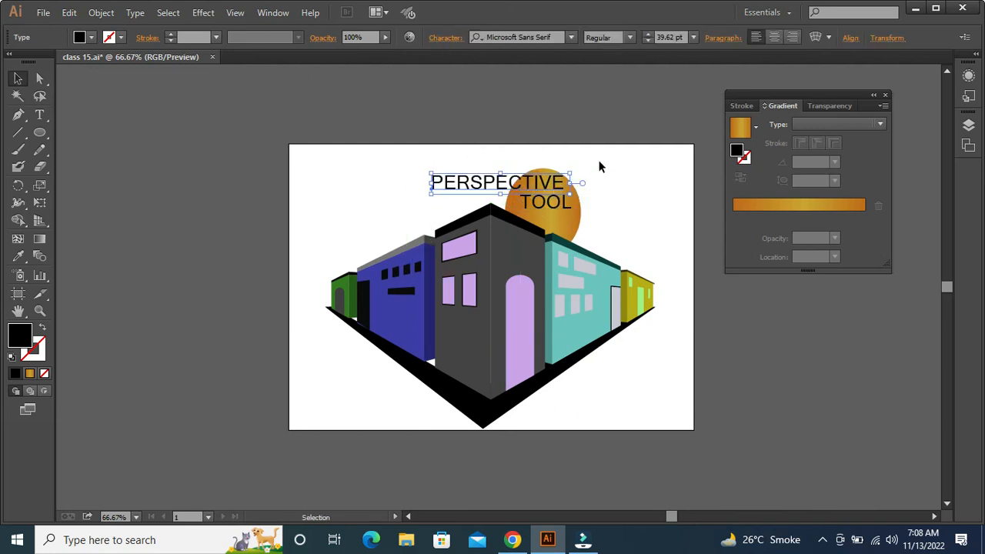
# Shrink the TOOL text to 31.85 pt and fit it closely beneath the end of the PERSPECTIVE title
pyautogui.click(597, 160)
pyautogui.click(565, 207)
pyautogui.moveTo(572, 216); pyautogui.dragTo(542, 187)
pyautogui.click(622, 204)
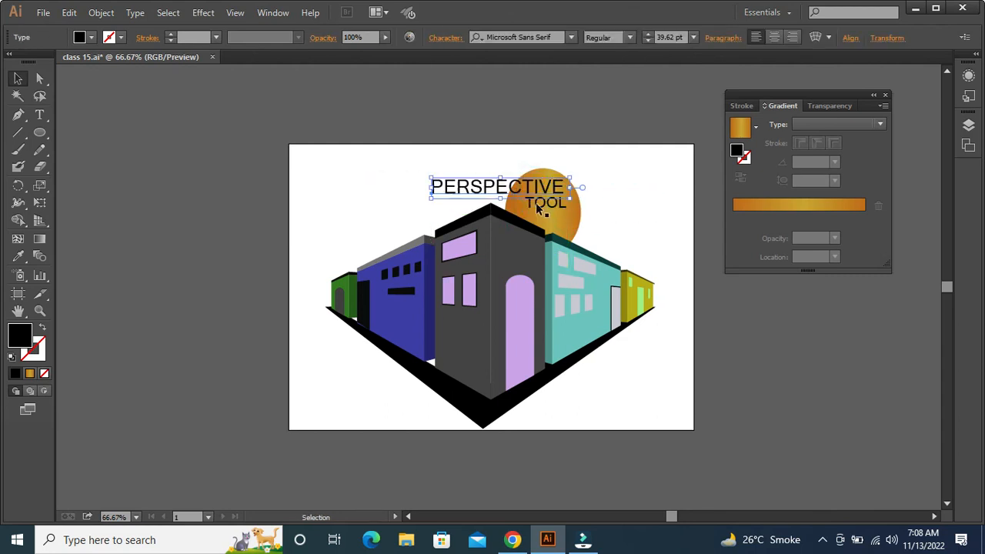
pyautogui.click(537, 208)
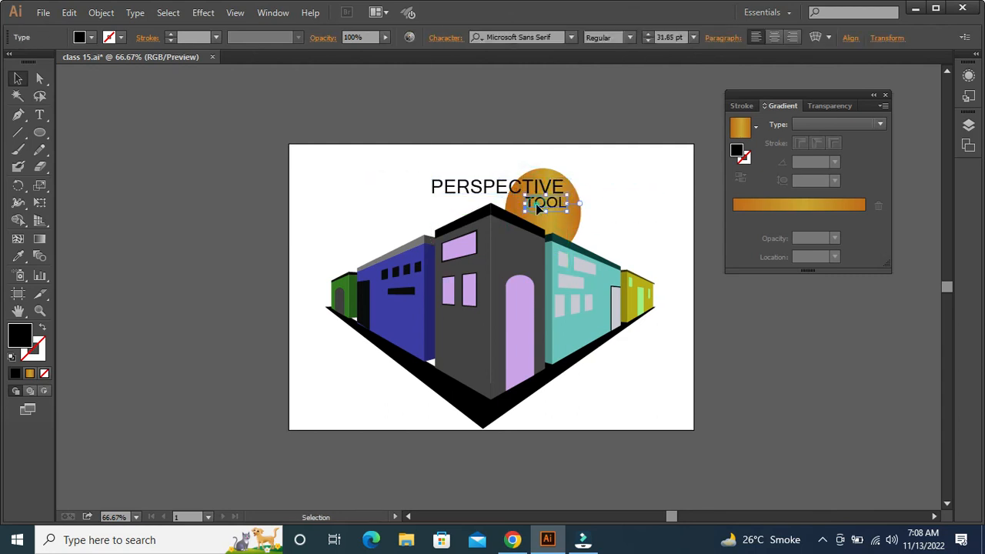
pyautogui.click(643, 178)
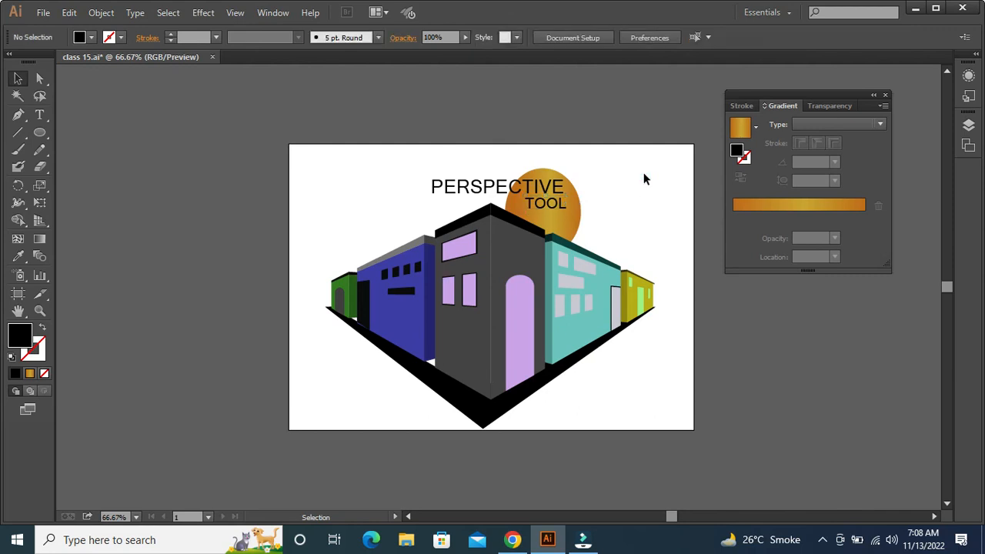